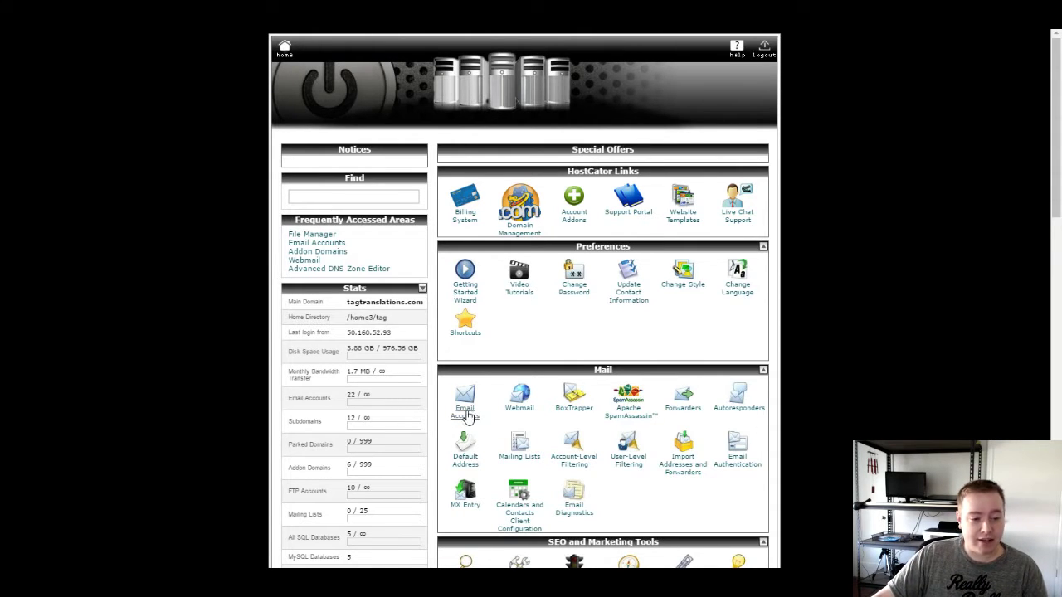
pyautogui.scroll(-5, 798, 409)
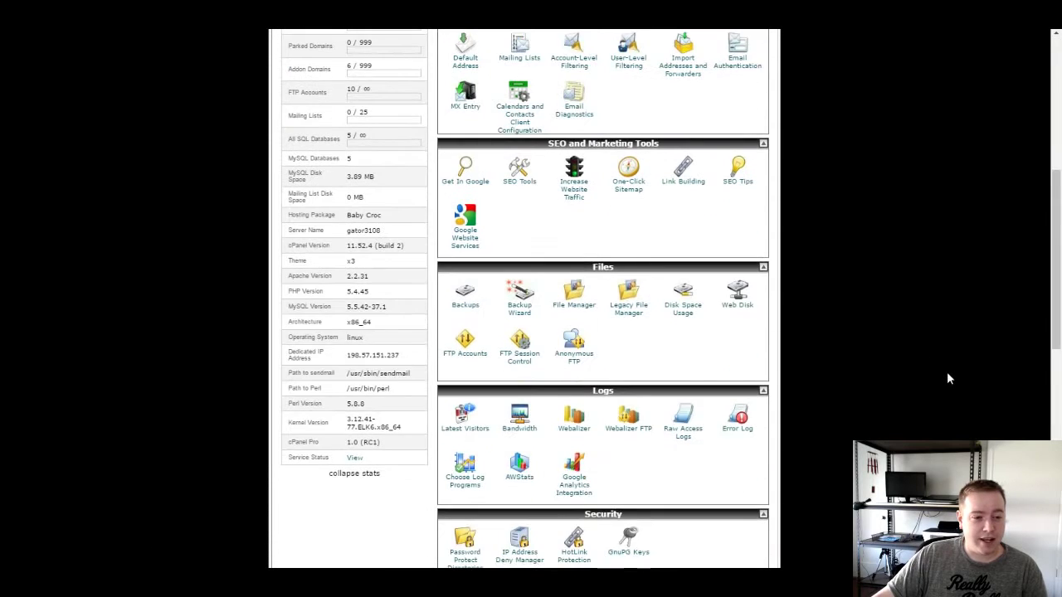
pyautogui.scroll(-1, 950, 379)
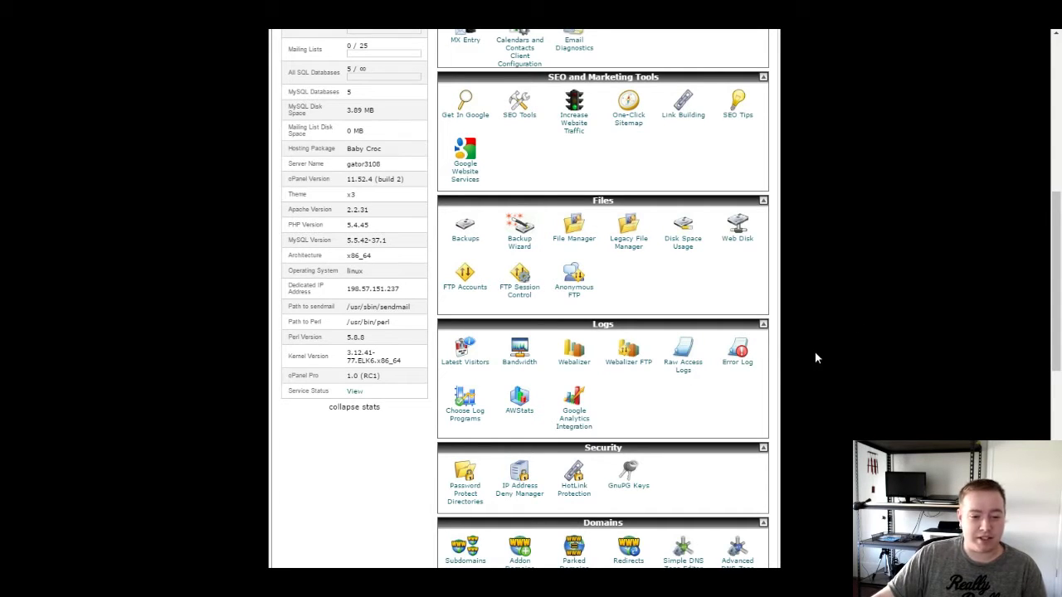
pyautogui.scroll(-4, 822, 343)
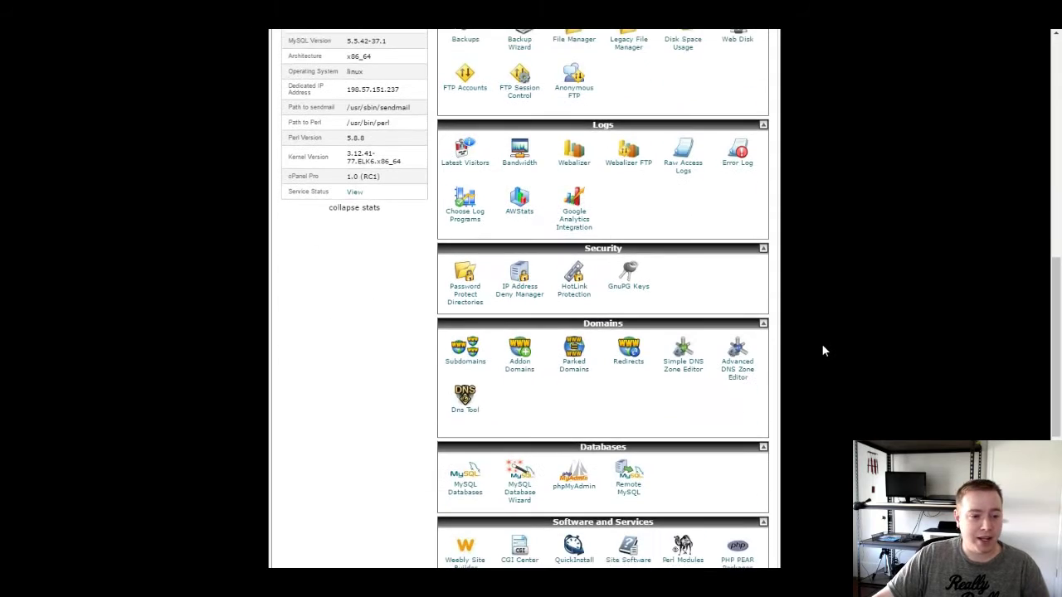
pyautogui.scroll(-3, 823, 384)
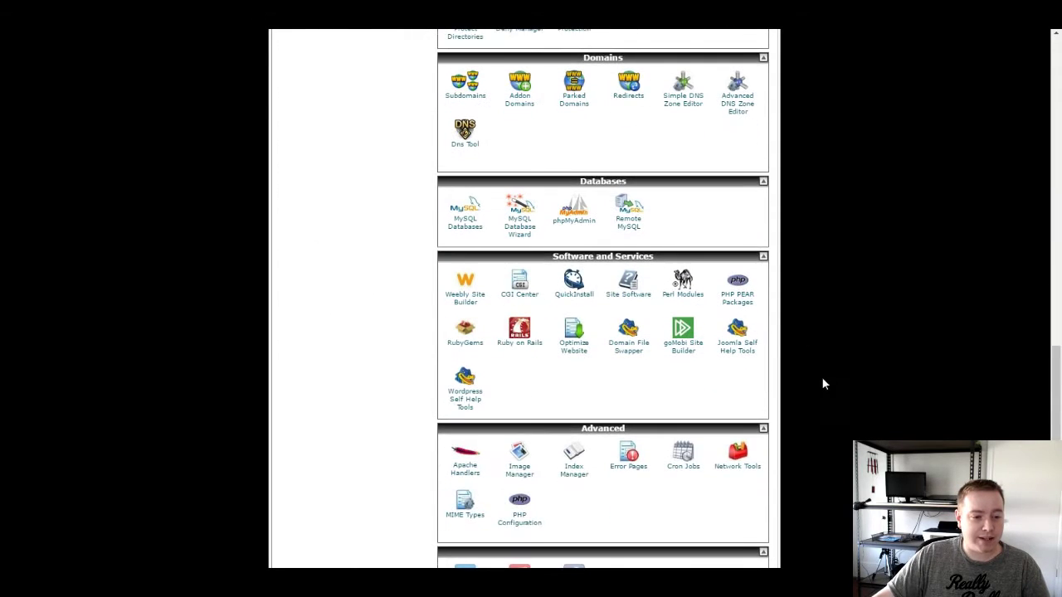
pyautogui.scroll(-2, 864, 367)
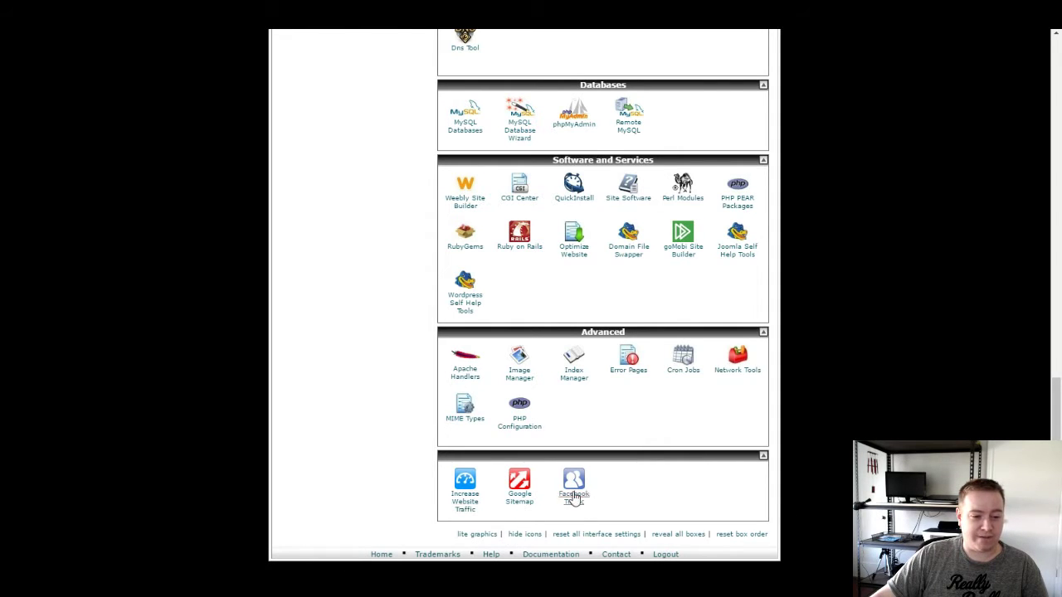
pyautogui.scroll(3, 751, 459)
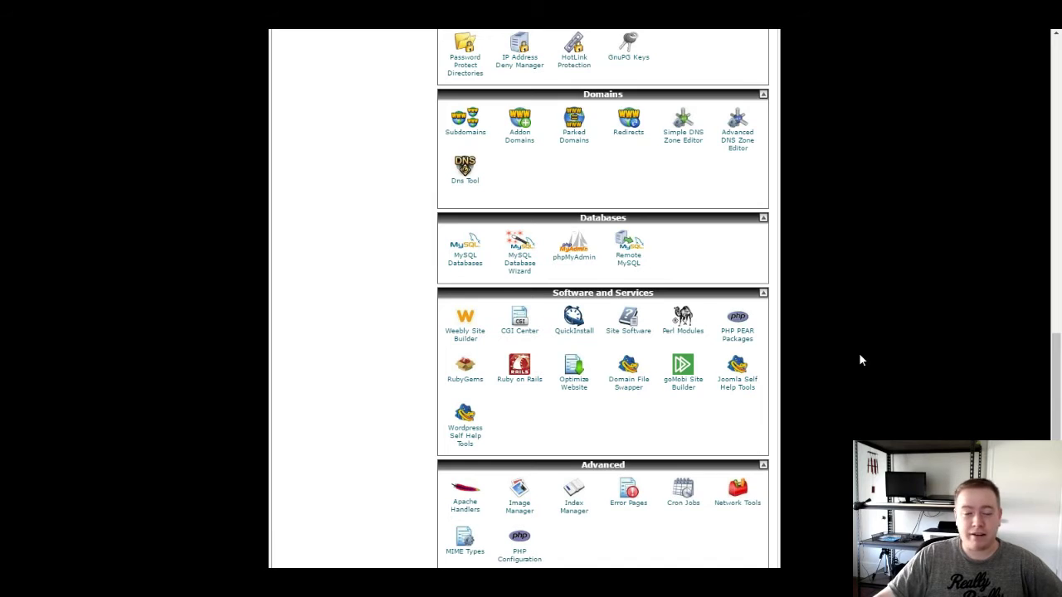
pyautogui.scroll(15, 858, 353)
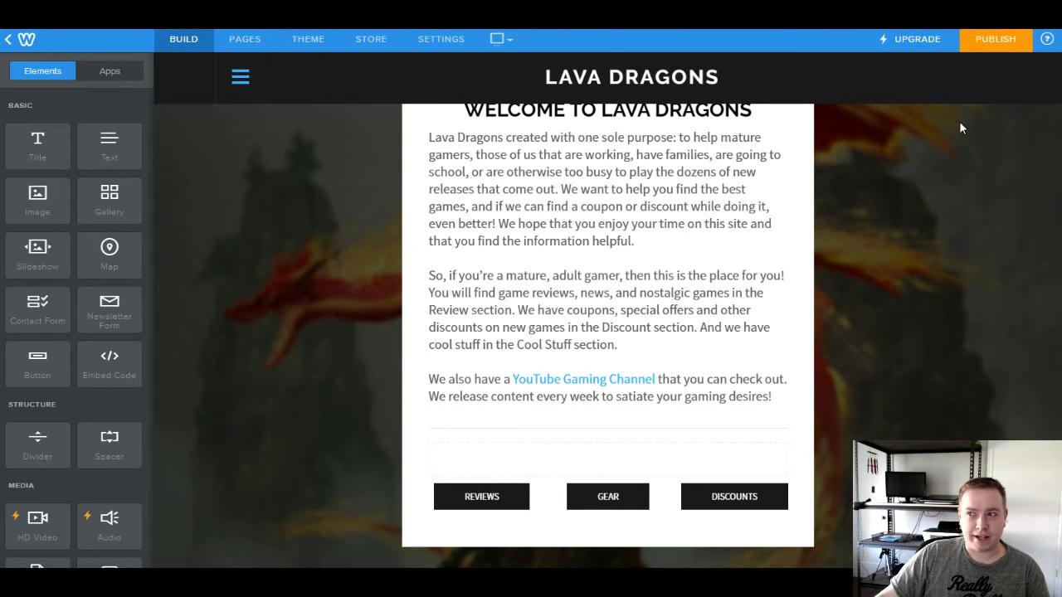
pyautogui.click(995, 39)
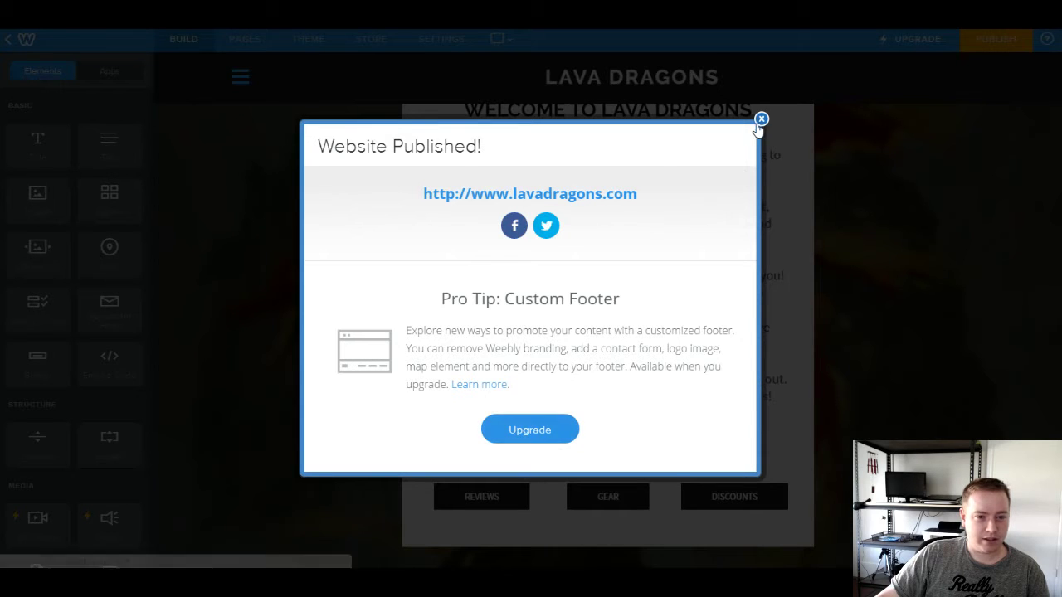
pyautogui.click(758, 125)
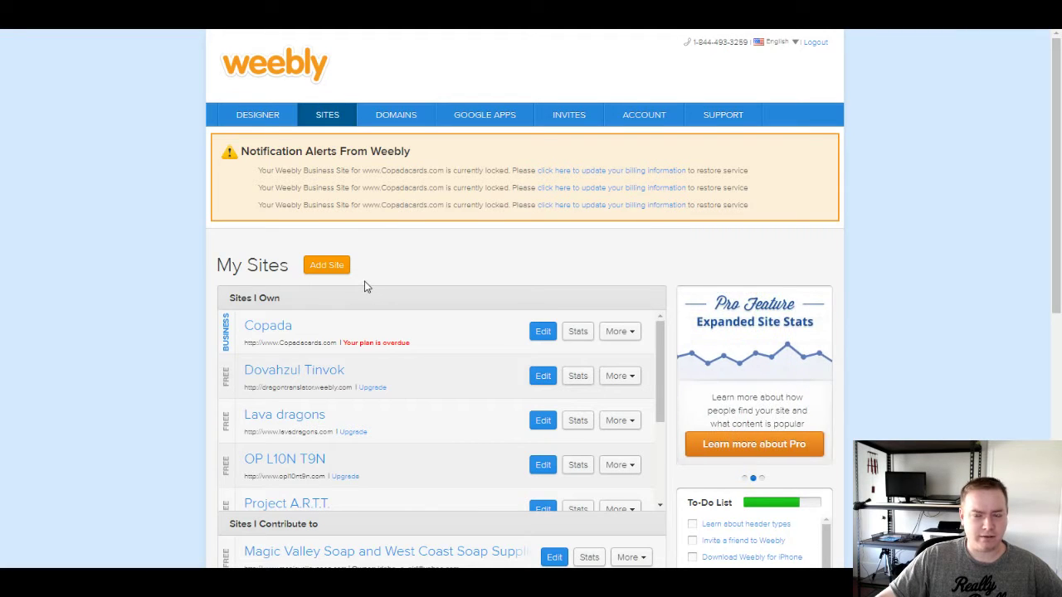
# - Add a new Blog site with a chosen theme, opting to connect an already-owned domain
pyautogui.scroll(-2, 906, 355)
pyautogui.scroll(2, 388, 242)
pyautogui.click(338, 272)
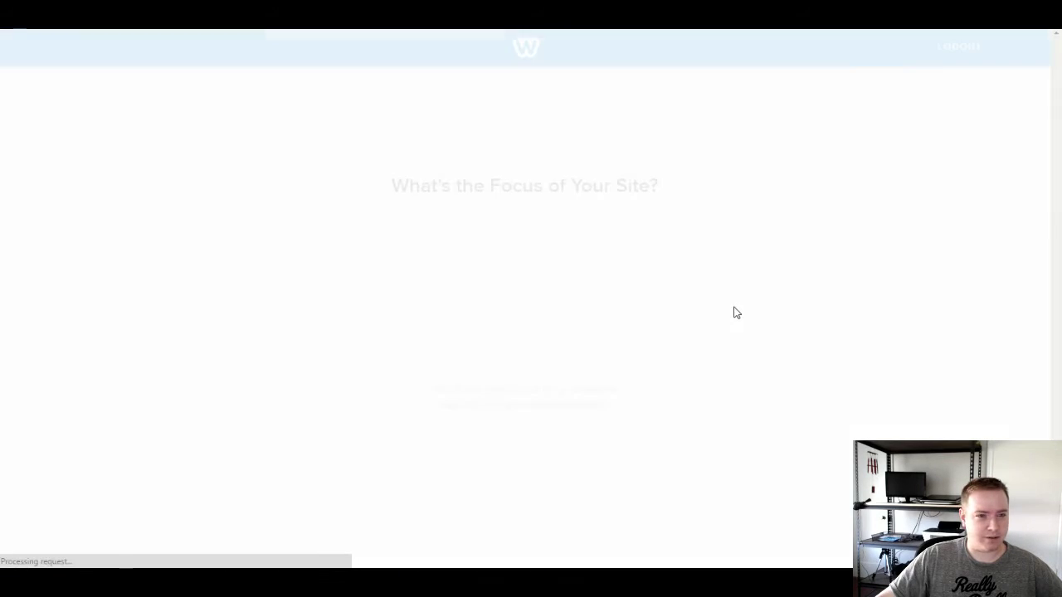
pyautogui.click(536, 301)
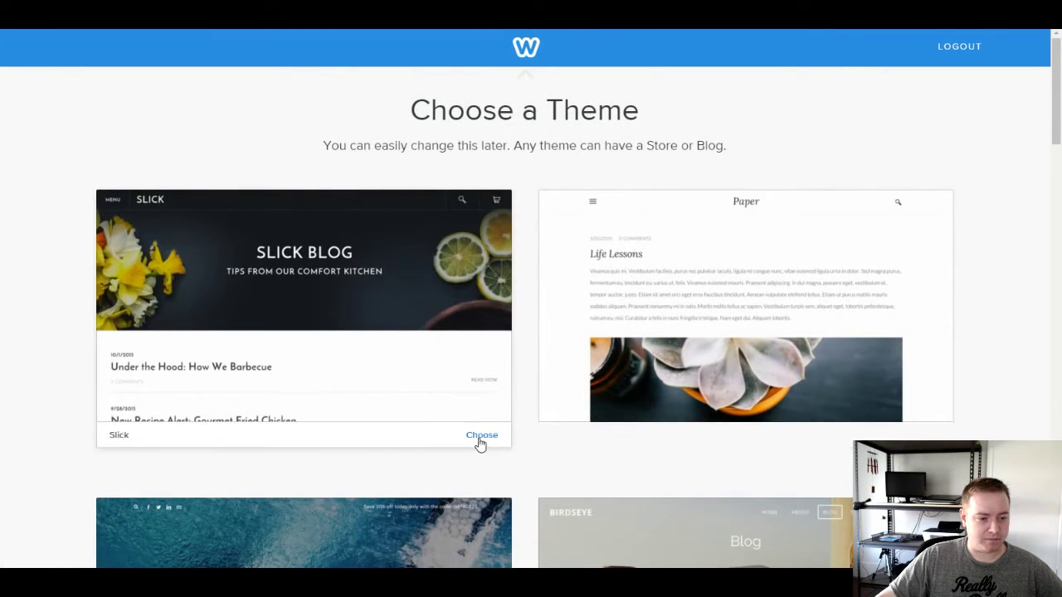
pyautogui.click(673, 436)
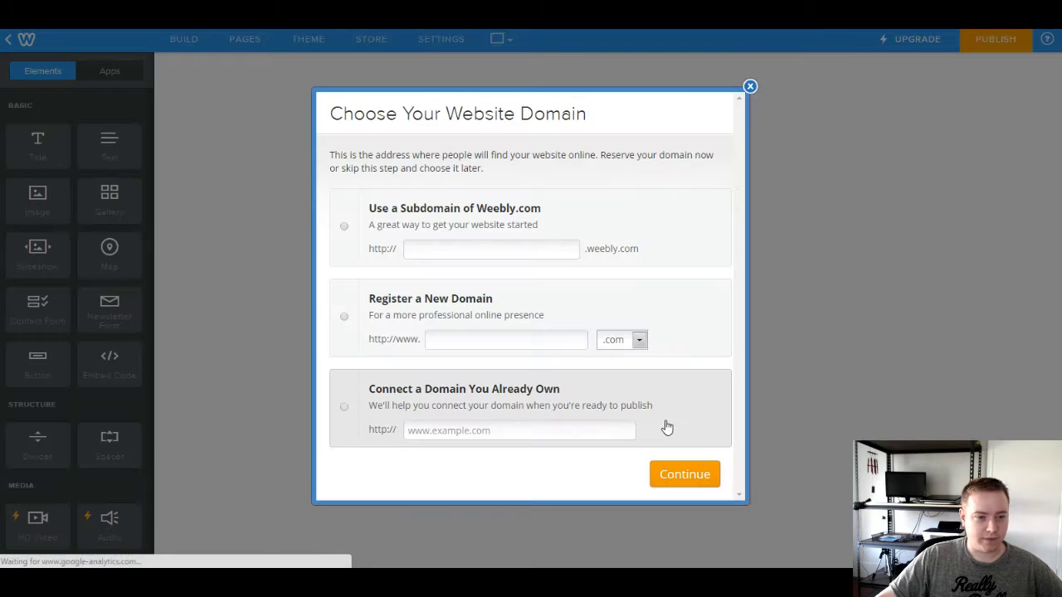
pyautogui.click(434, 430)
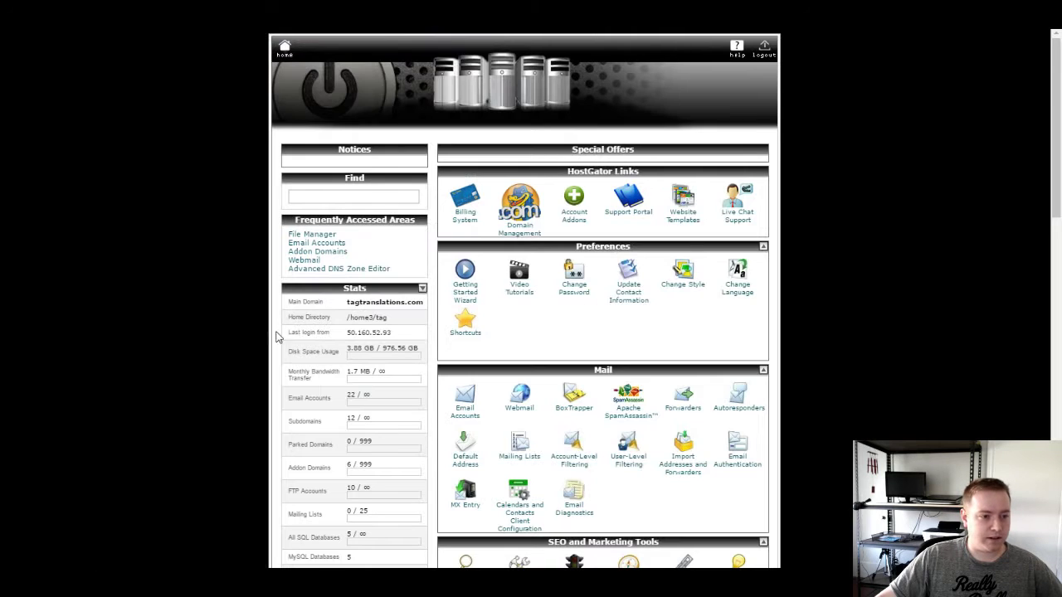
pyautogui.scroll(-4, 266, 307)
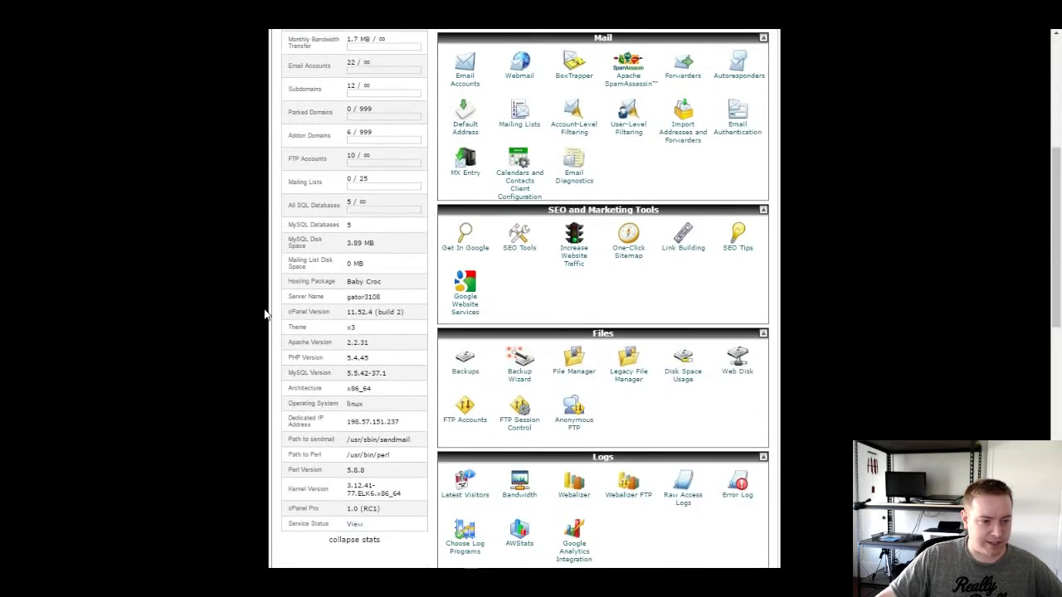
pyautogui.scroll(4, 269, 307)
pyautogui.scroll(-8, 750, 425)
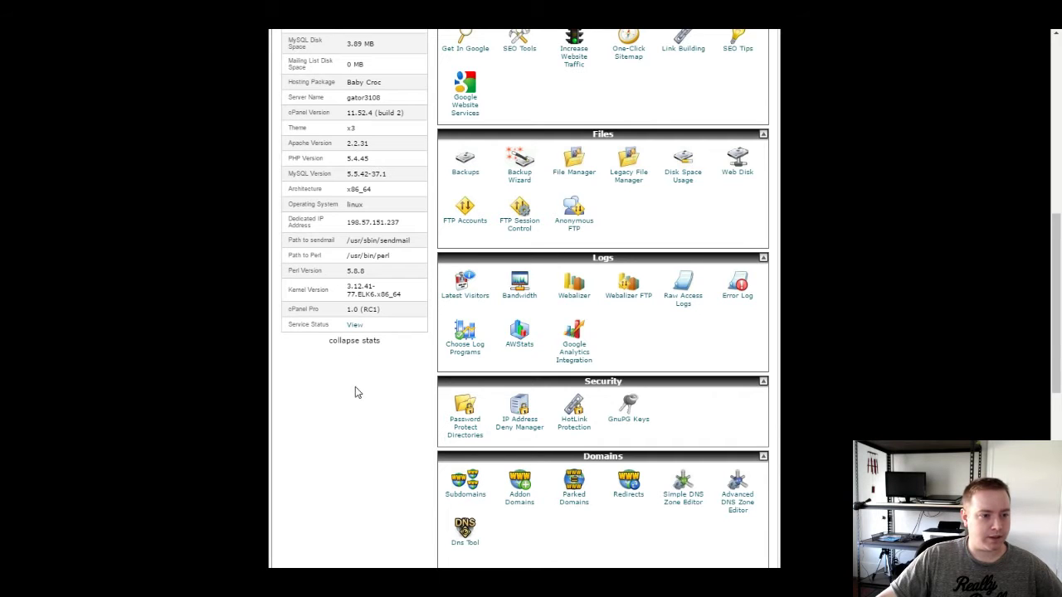
pyautogui.scroll(10, 355, 393)
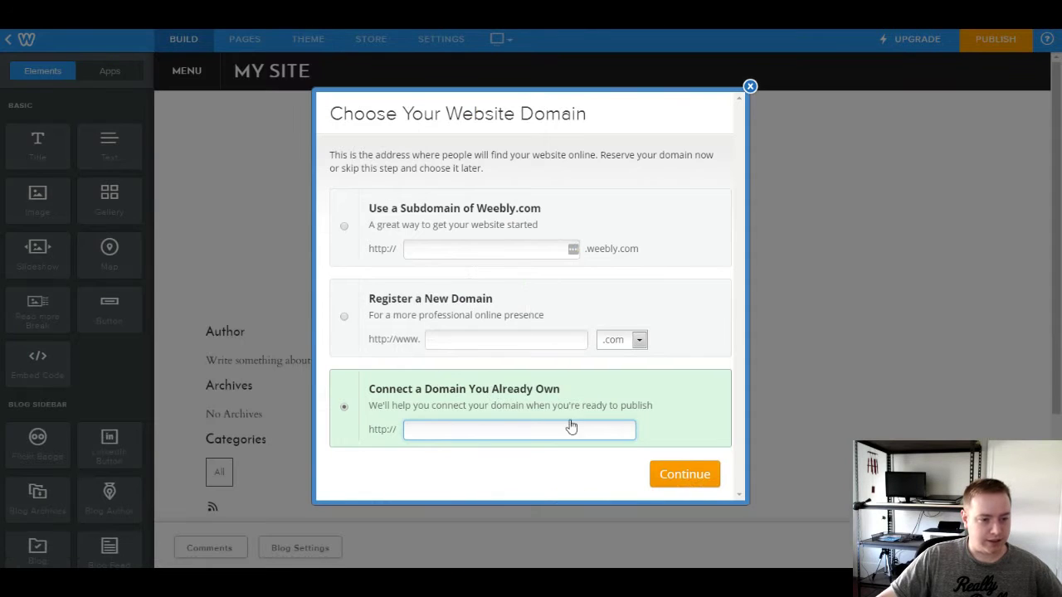
# - Enter costarica-spanishschool.com as the already-owned domain and confirm it
pyautogui.click(571, 428)
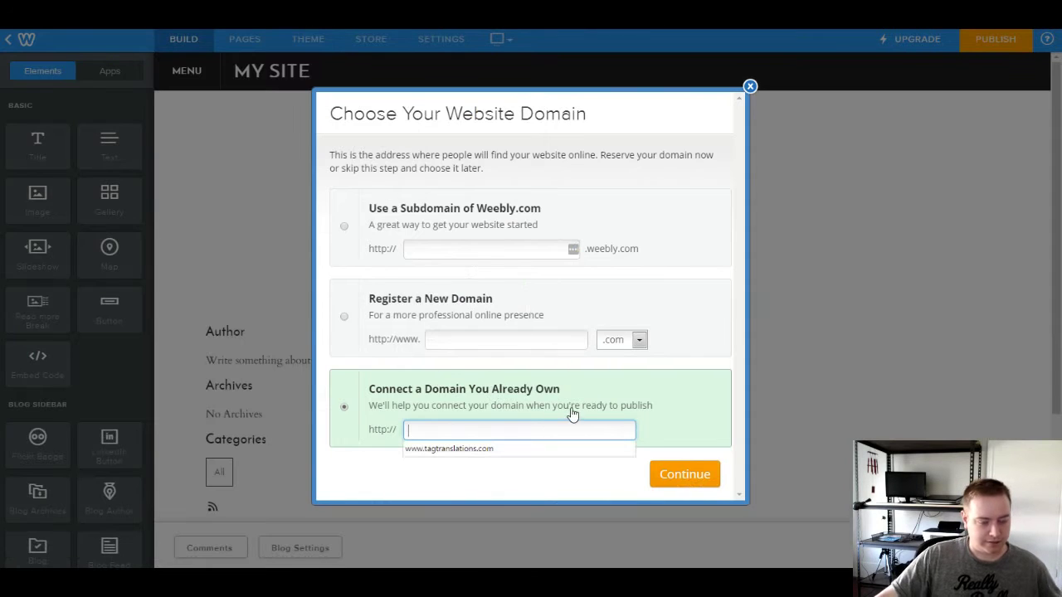
pyautogui.write('costarica')
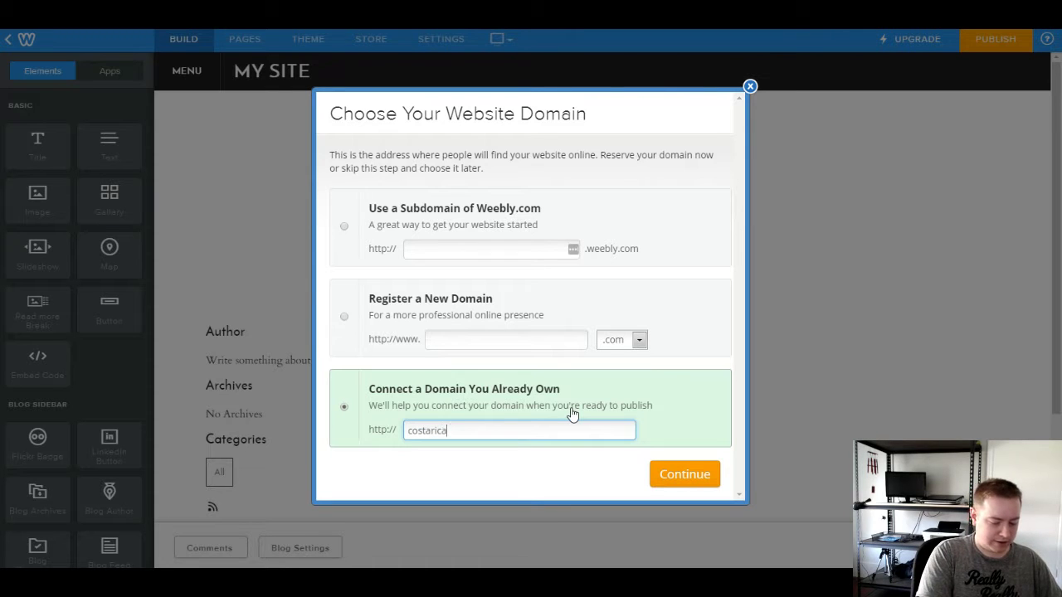
pyautogui.write('-spanishschool.com')
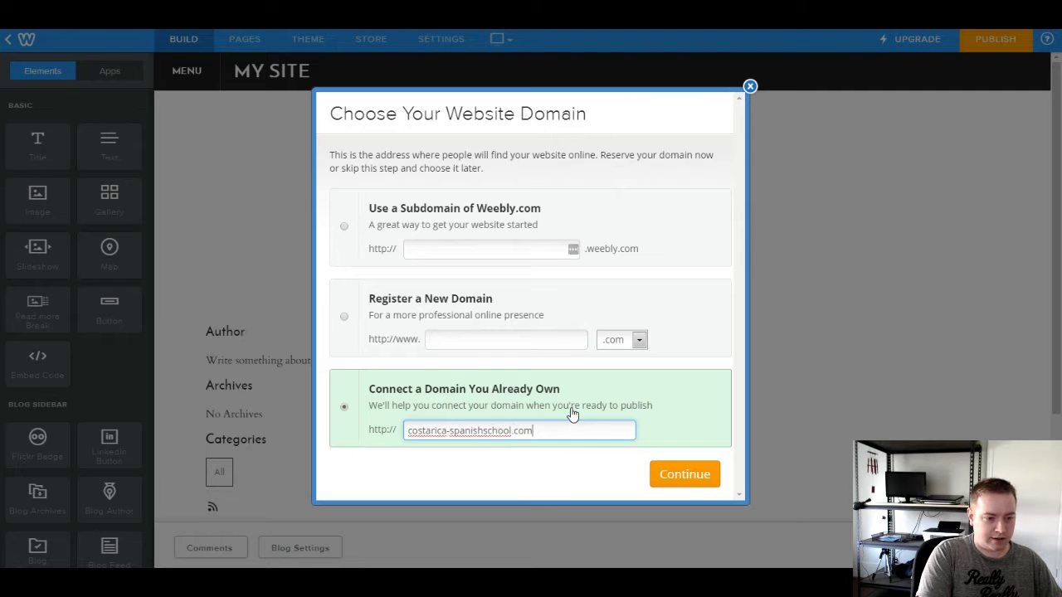
pyautogui.press('Return')
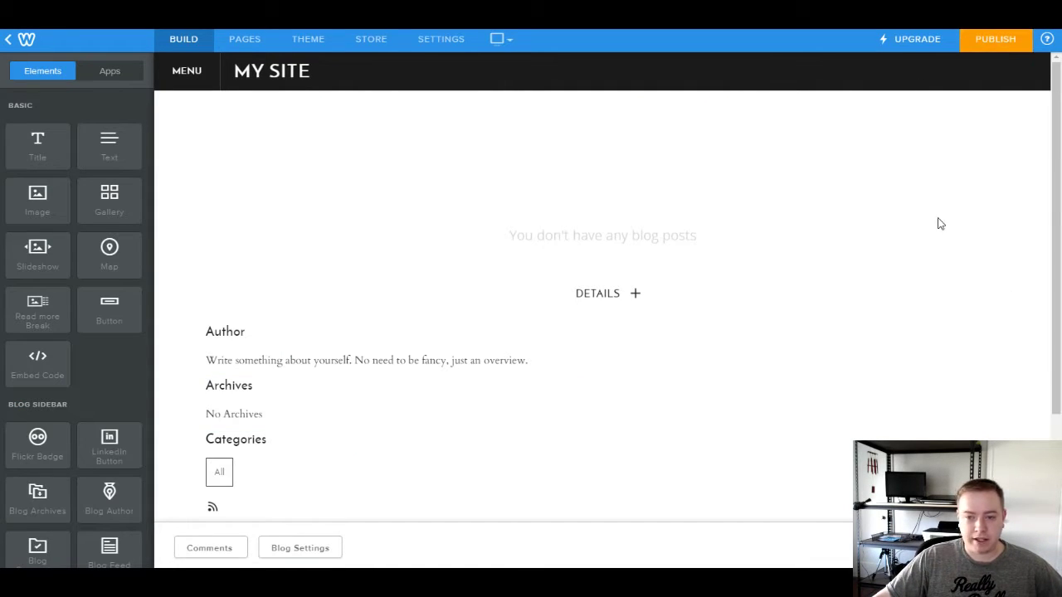
# - Publish the new site and show Option B's DNS instructions: root and www A-records to 199.34.228.68
pyautogui.click(991, 41)
pyautogui.click(685, 460)
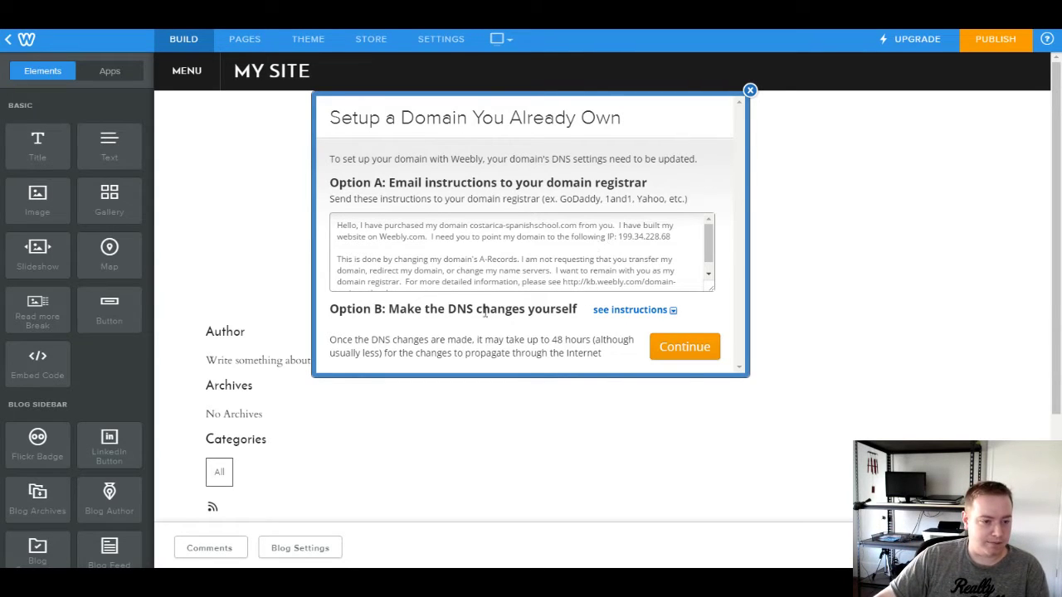
pyautogui.click(633, 311)
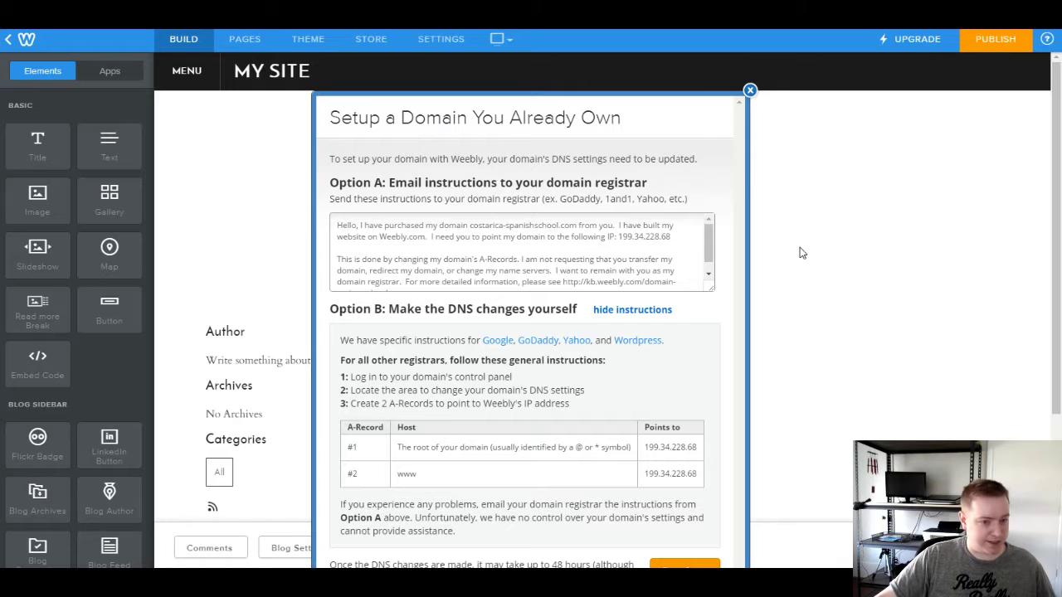
pyautogui.hotkey('ctrl', '-')
pyautogui.hotkey('ctrl', '-')
pyautogui.hotkey('ctrl', '-')
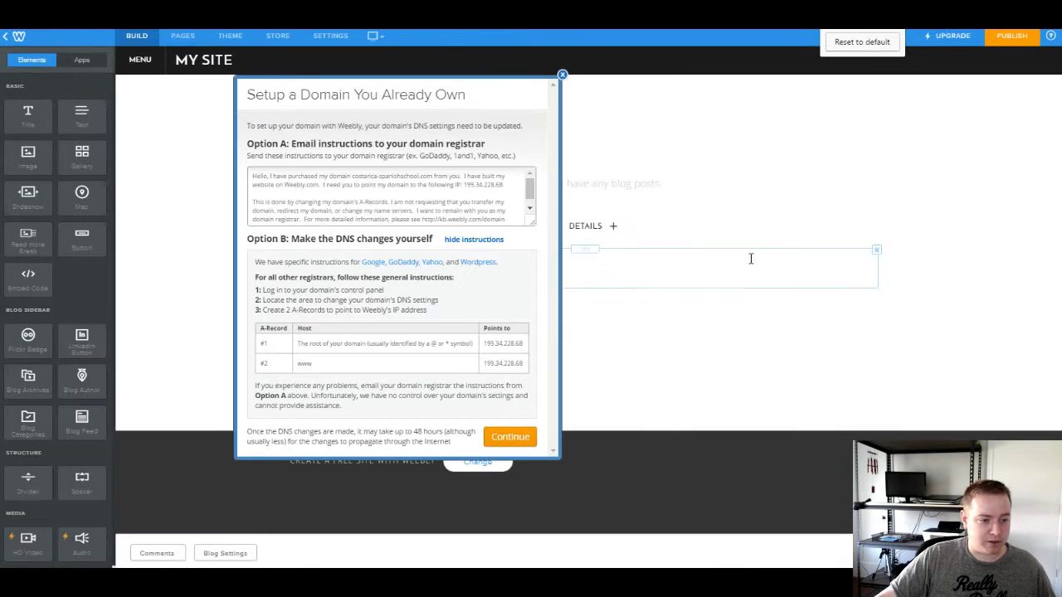
pyautogui.hotkey('ctrl', '+')
pyautogui.hotkey('ctrl', '+')
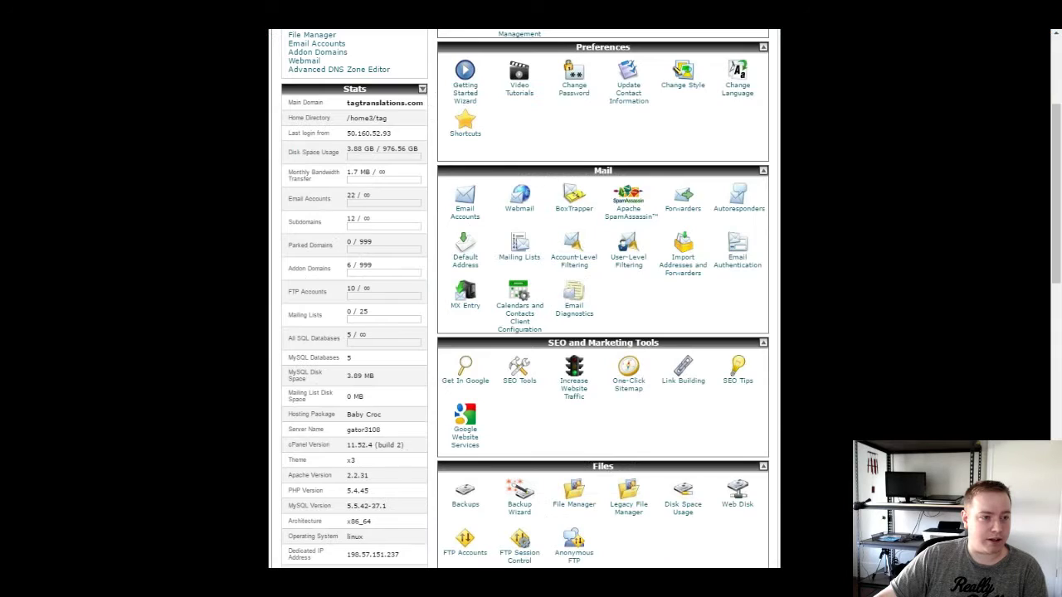
# - Load costarica-spanishschool.com's zone records in cPanel's Advanced DNS Zone Editor
pyautogui.scroll(-3, 523, 298)
pyautogui.scroll(-5, 523, 299)
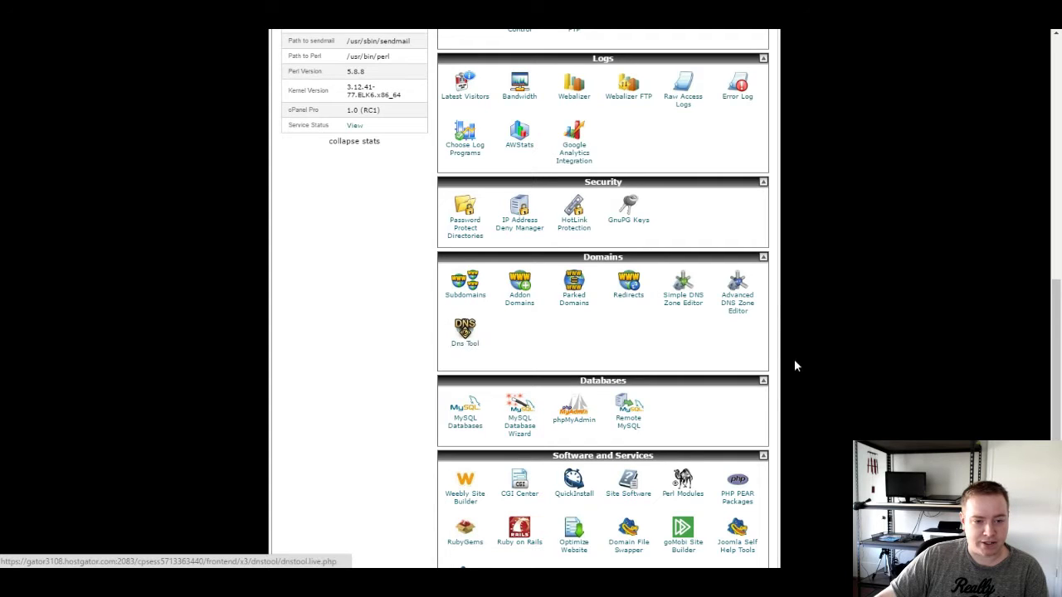
pyautogui.click(738, 309)
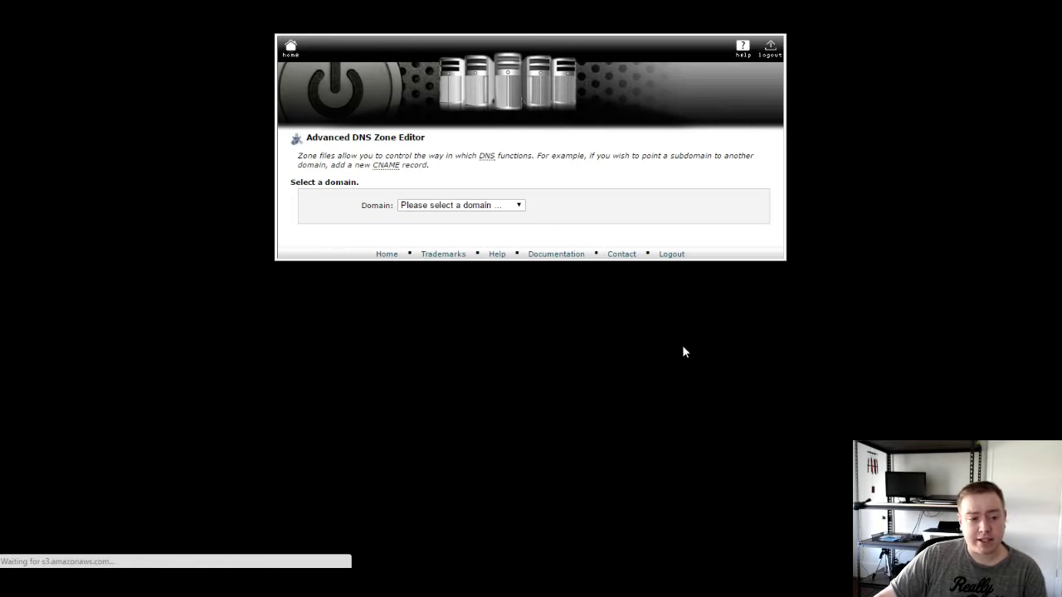
pyautogui.click(490, 207)
pyautogui.click(489, 240)
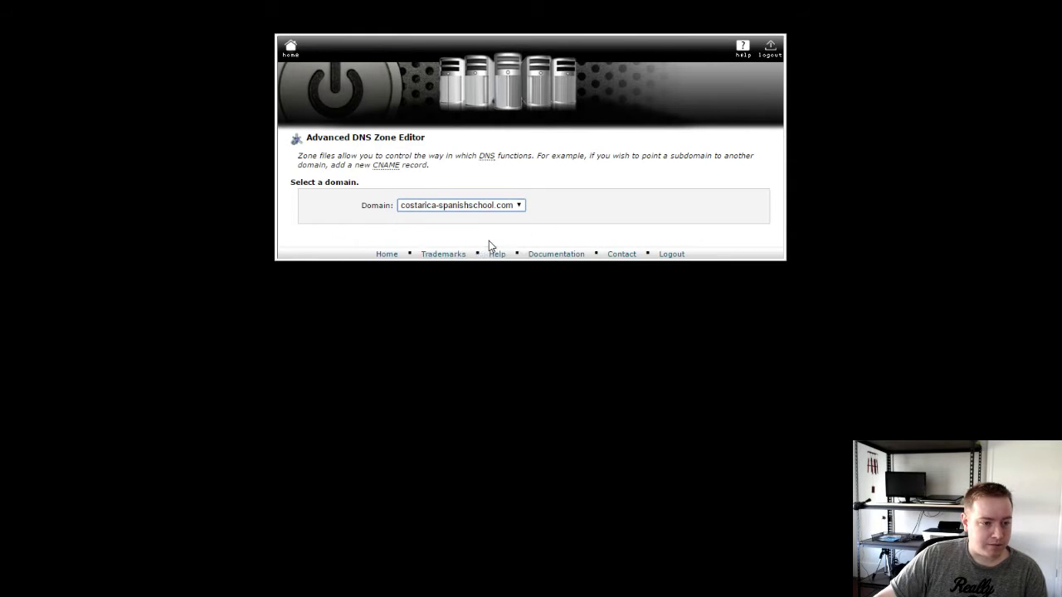
pyautogui.scroll(-4, 672, 350)
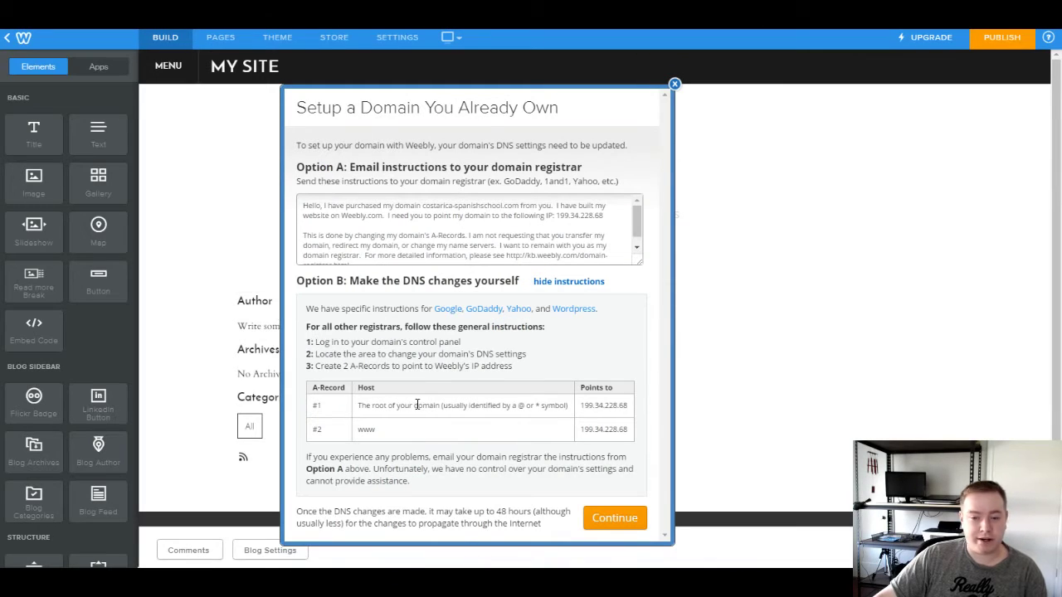
# - Copy Weebly's IP 199.34.228.68 from the DNS instructions and return to the cPanel zone editor
pyautogui.moveTo(362, 405); pyautogui.dragTo(444, 406)
pyautogui.click(432, 406)
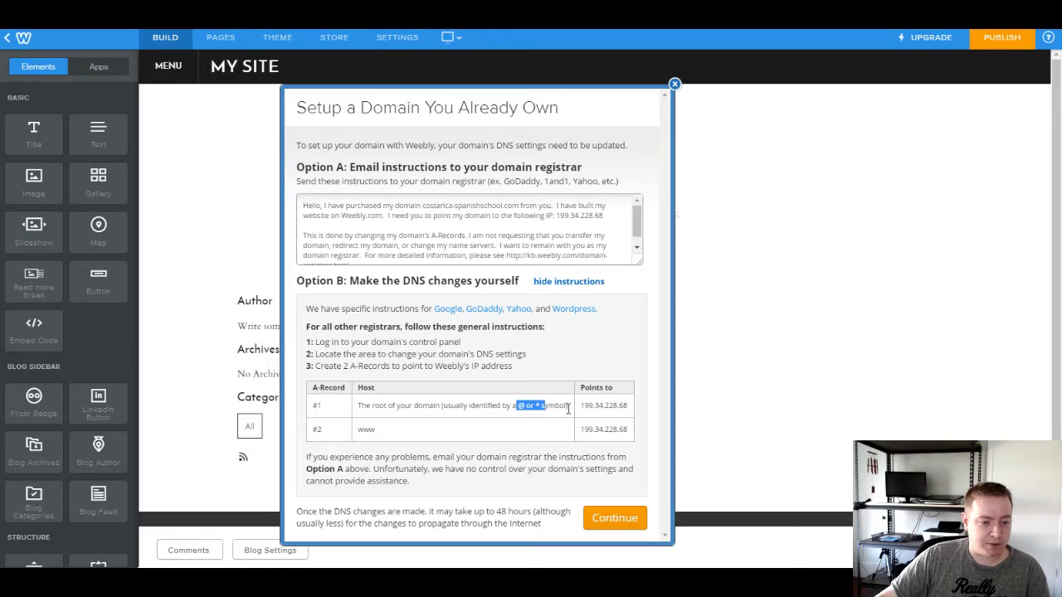
pyautogui.moveTo(581, 405)
pyautogui.mouseDown()
pyautogui.moveTo(629, 405)
pyautogui.moveTo(577, 405)
pyautogui.mouseUp()
pyautogui.hotkey('ctrl', 'c')
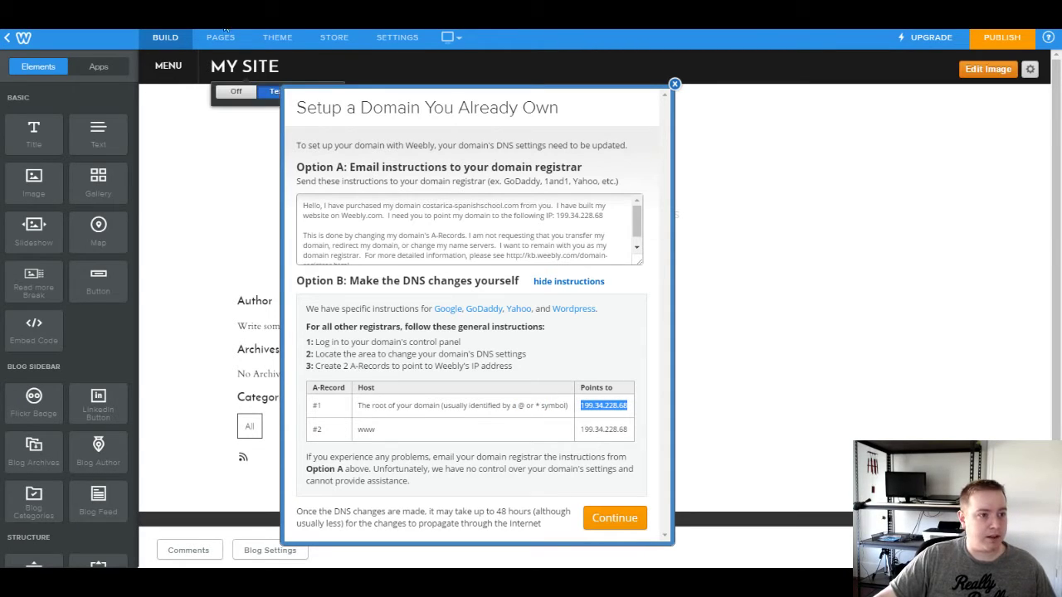
pyautogui.hotkey('alt', 'Tab')
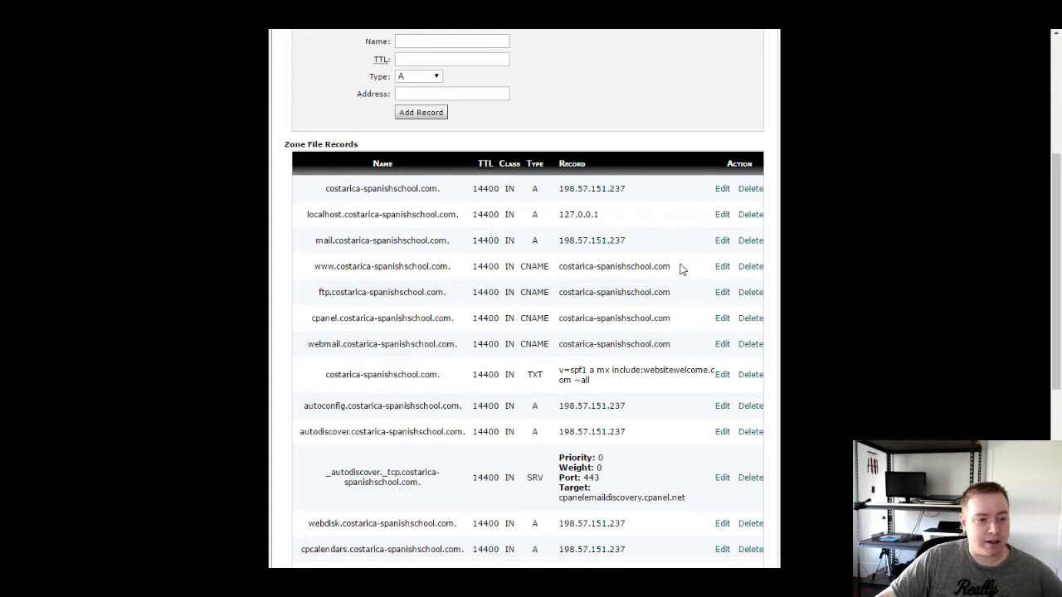
# - Enter the wildcard name *.costarica-spanishschool.com in the Add a Record form
pyautogui.scroll(-4, 701, 352)
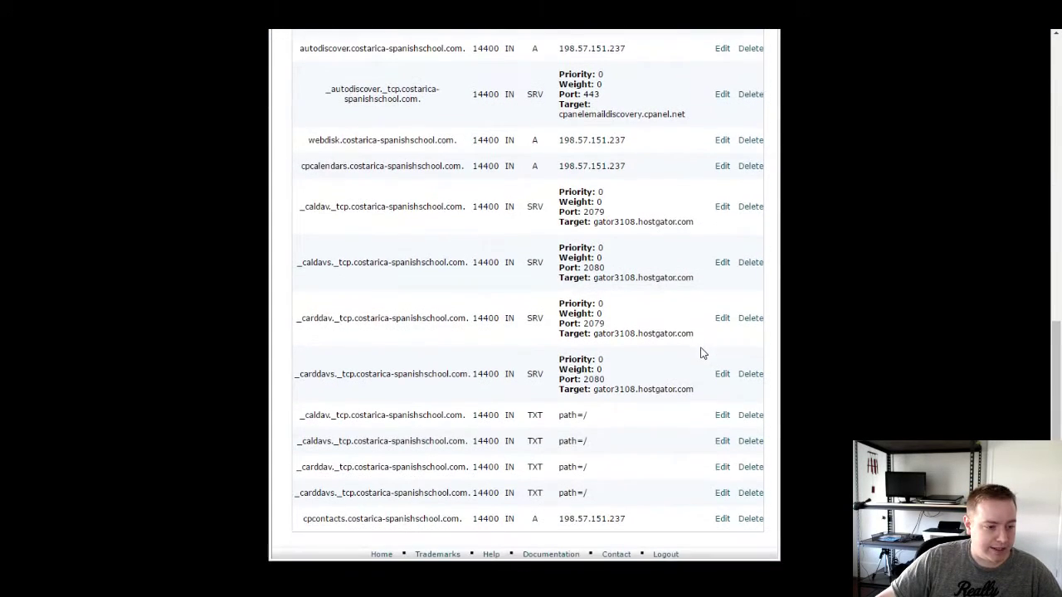
pyautogui.scroll(5, 701, 352)
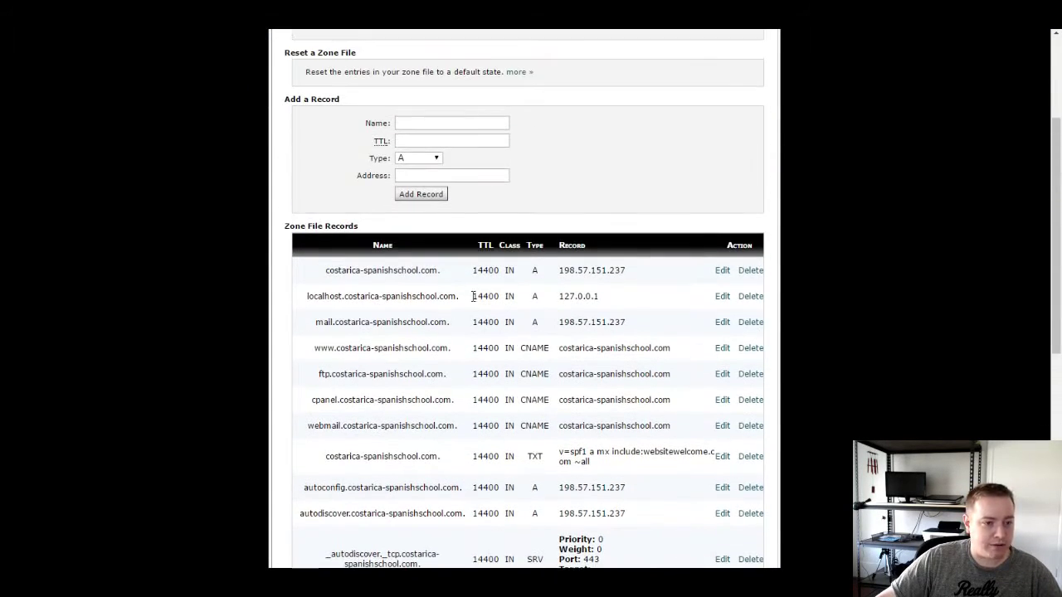
pyautogui.click(430, 122)
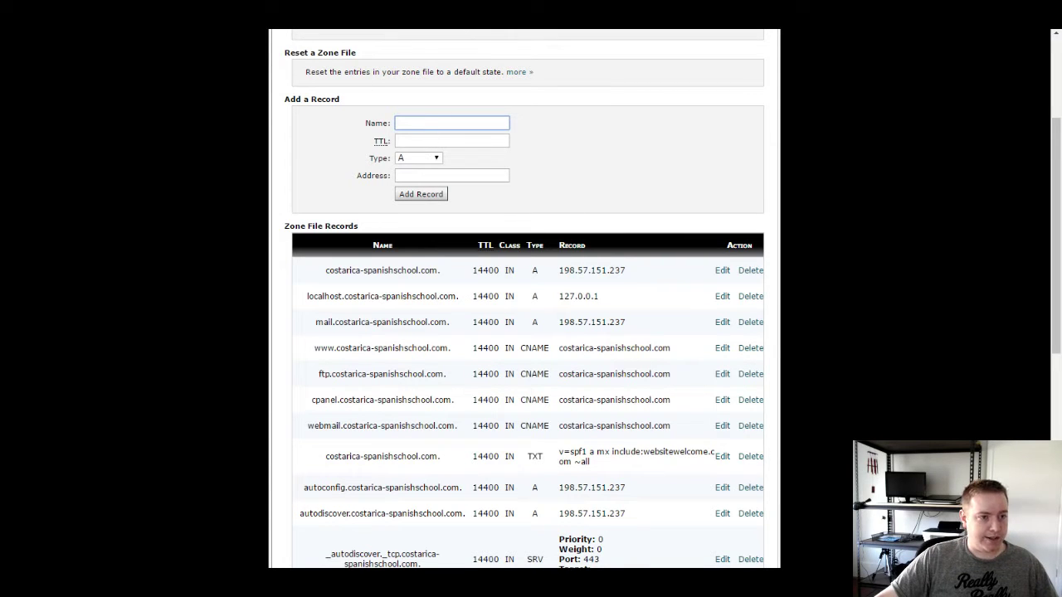
pyautogui.hotkey('ctrl', 'Tab')
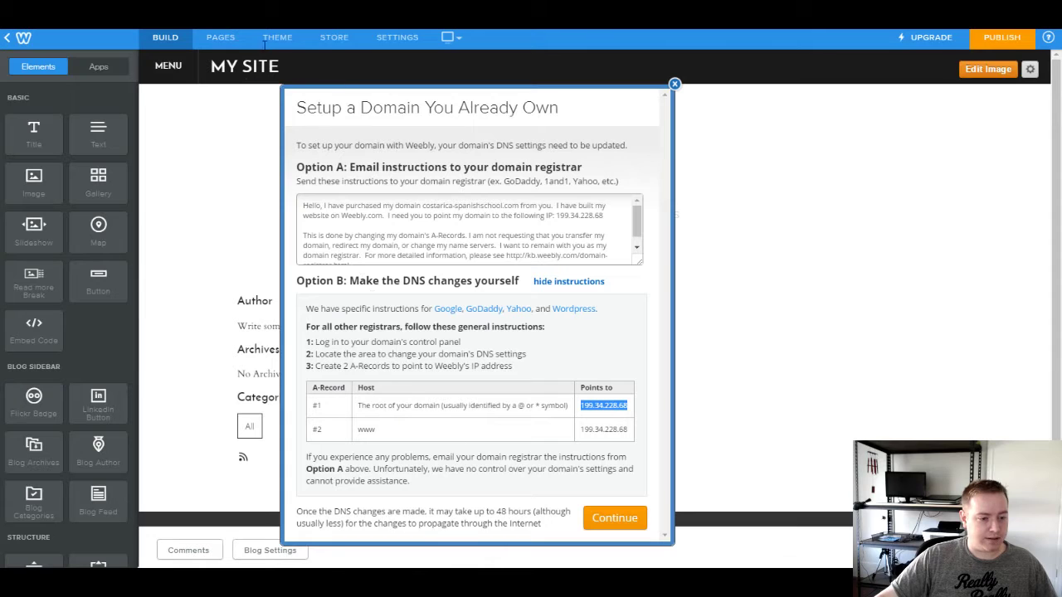
pyautogui.hotkey('ctrl', 'Tab')
pyautogui.click(452, 123)
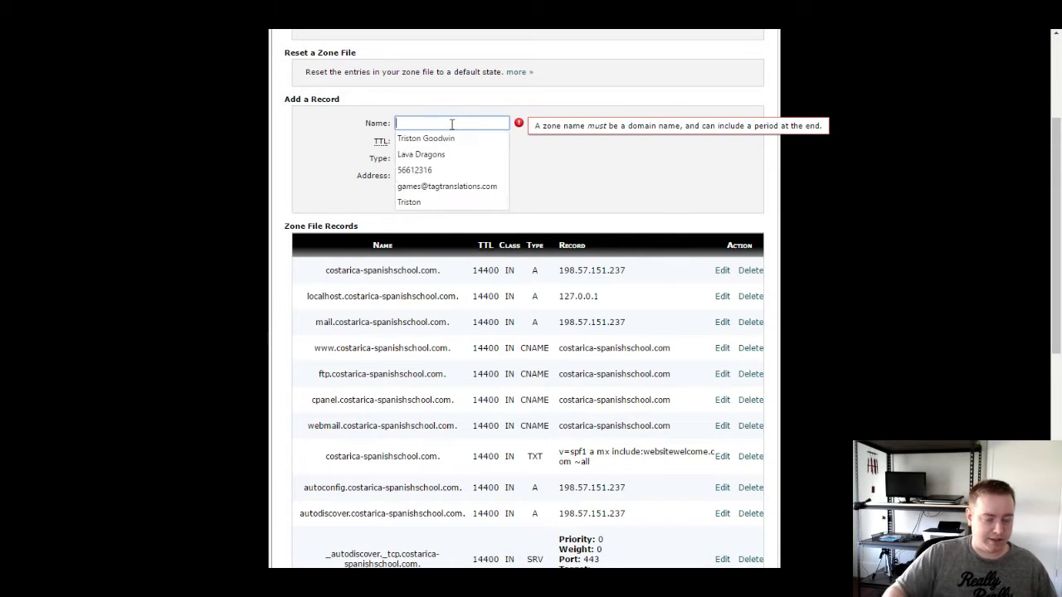
pyautogui.write('*')
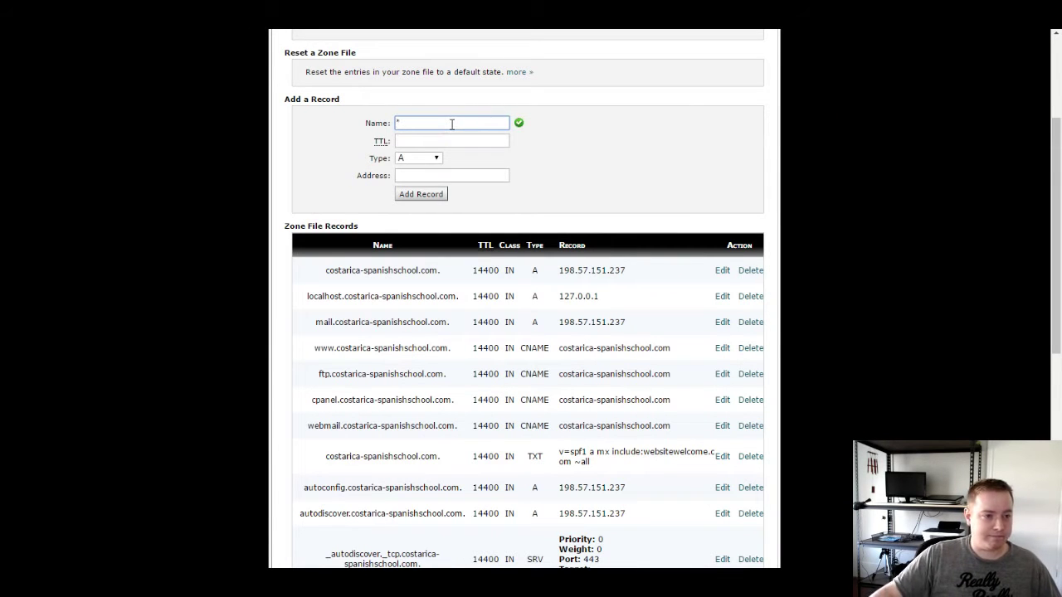
pyautogui.write('.costarica-spanishschool.com')
# - Give the record TTL 14400 and address 199.34.228.68, then add the A record
pyautogui.click(436, 142)
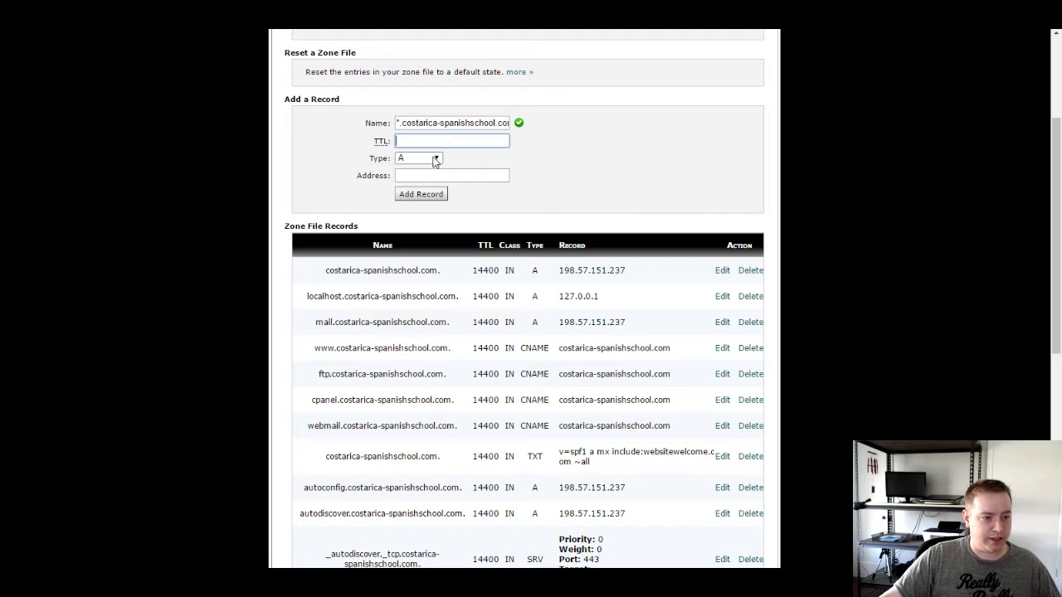
pyautogui.click(430, 176)
pyautogui.hotkey('ctrl', 'v')
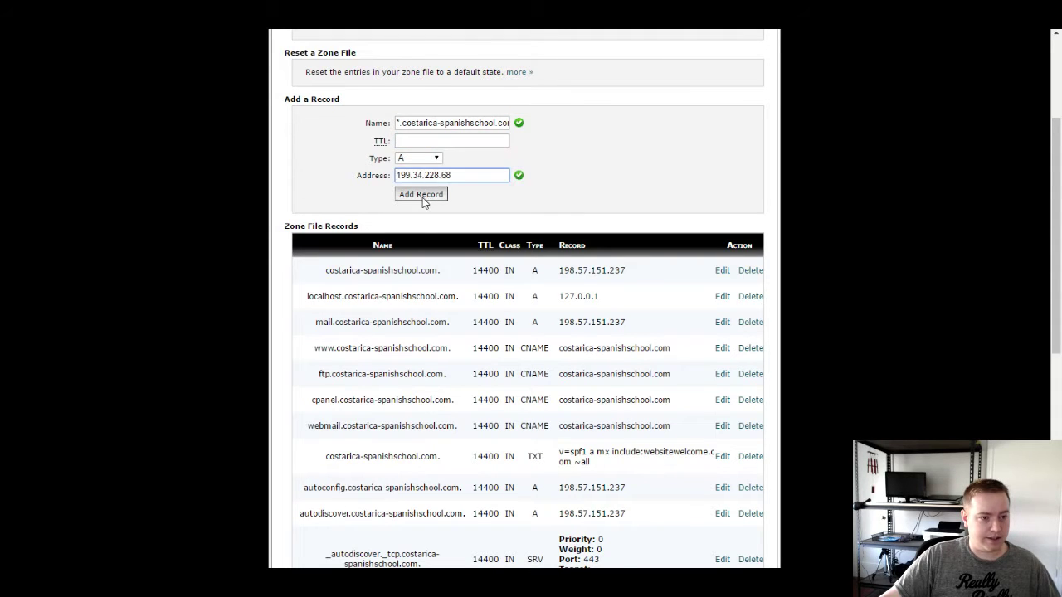
pyautogui.click(422, 196)
pyautogui.write('14400')
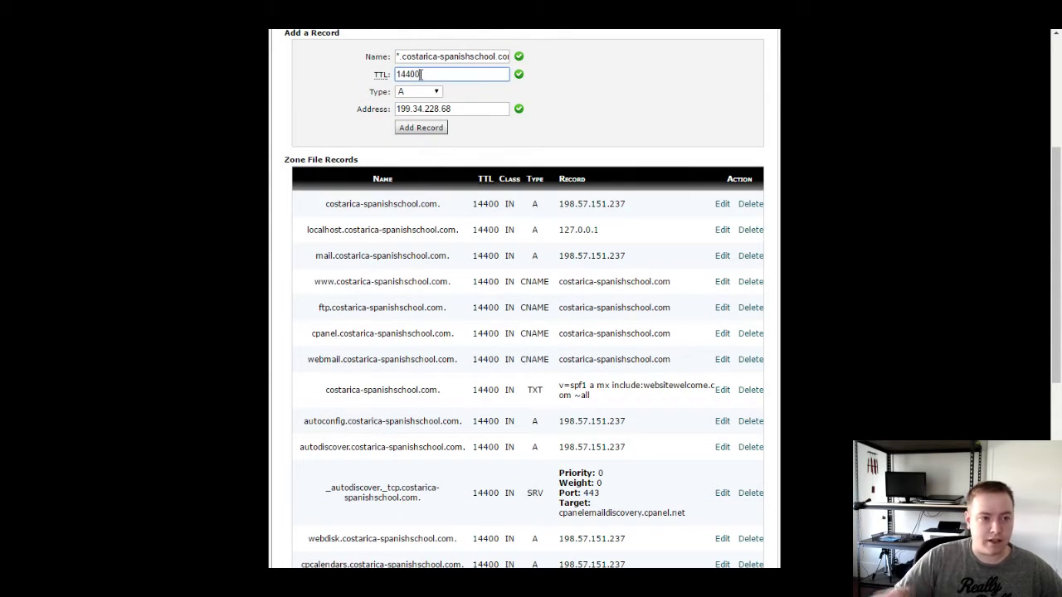
pyautogui.click(427, 127)
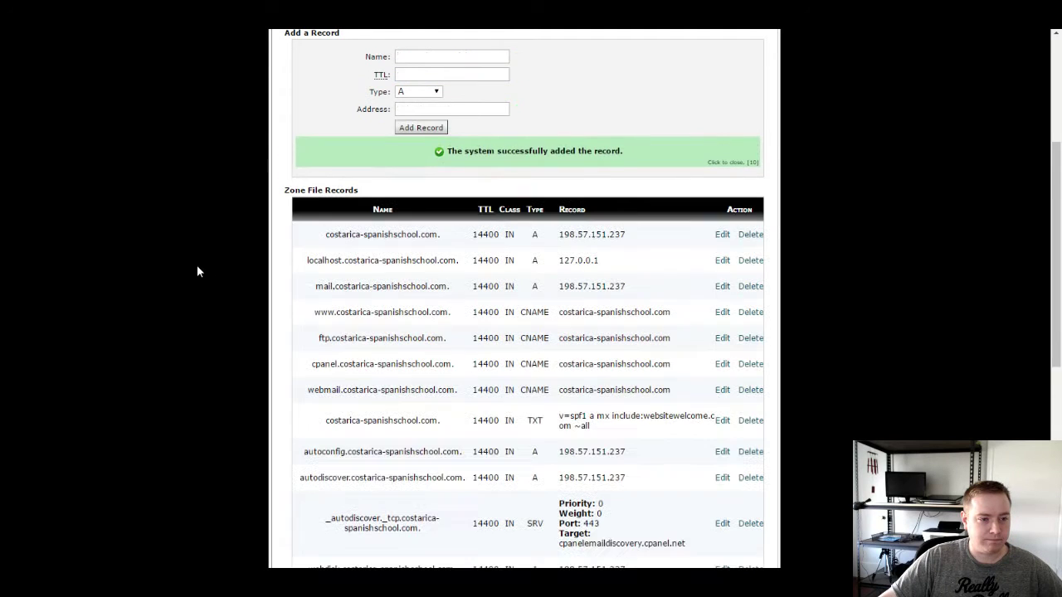
# - Open the existing www CNAME record for editing and change its type to A
pyautogui.scroll(-5, 358, 394)
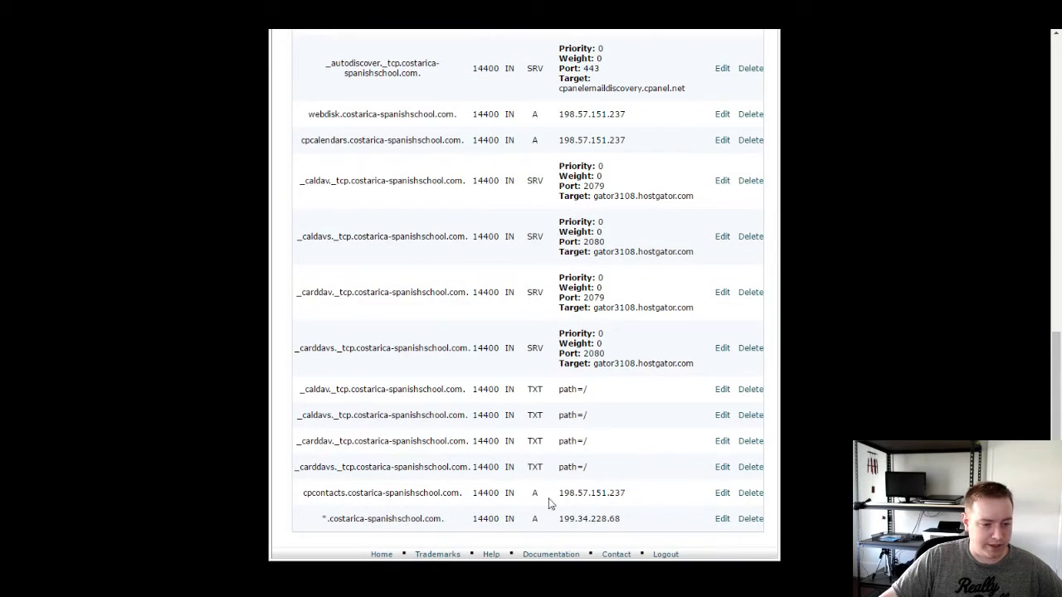
pyautogui.scroll(15, 548, 504)
pyautogui.hotkey('ctrl', 'Tab')
pyautogui.click(390, 430)
pyautogui.hotkey('ctrl', 'Tab')
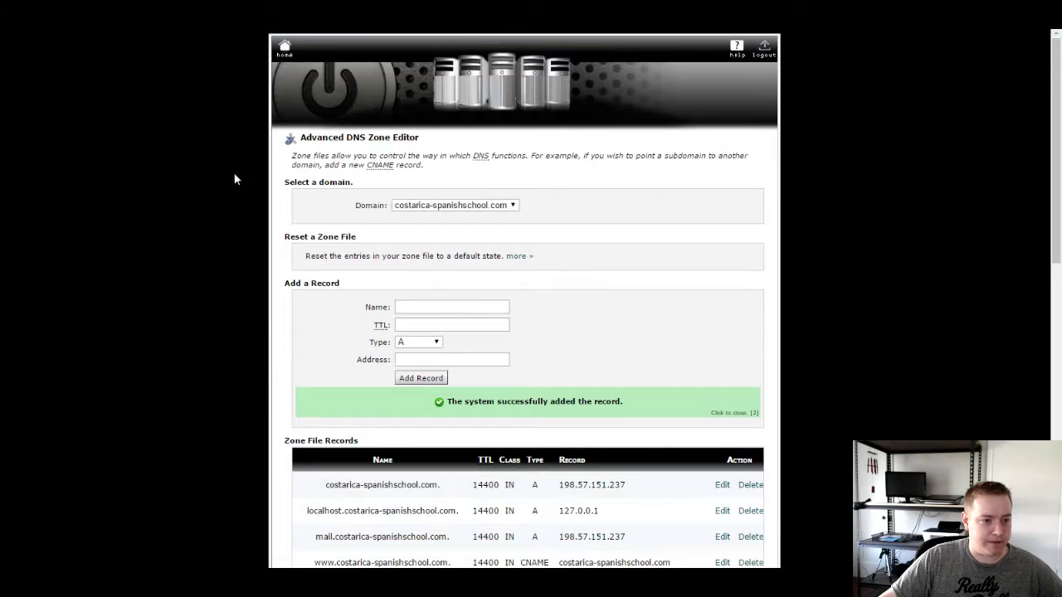
pyautogui.scroll(-5, 633, 501)
pyautogui.scroll(-5, 632, 498)
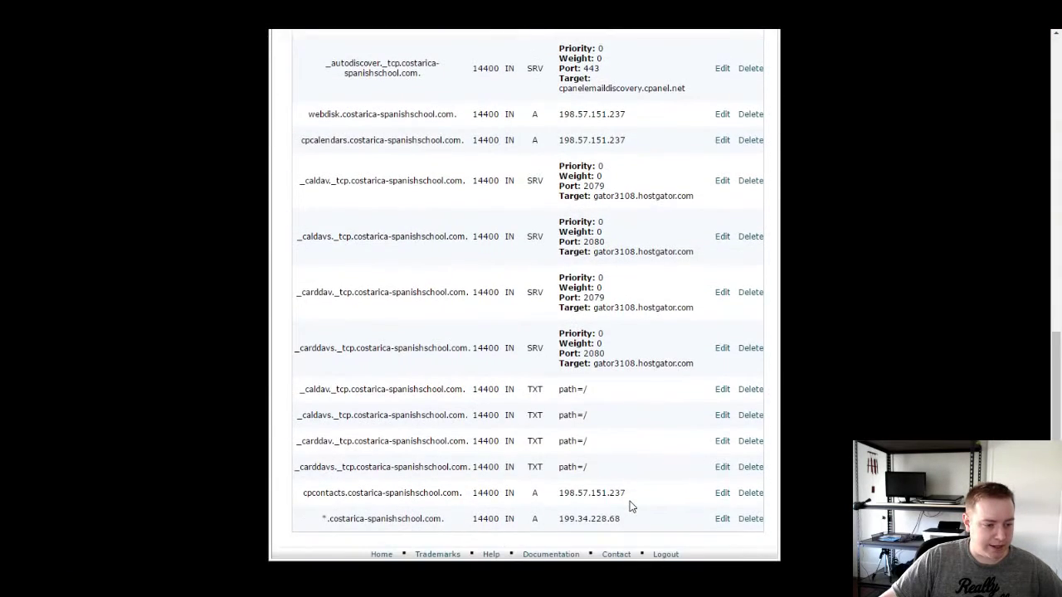
pyautogui.scroll(5, 631, 502)
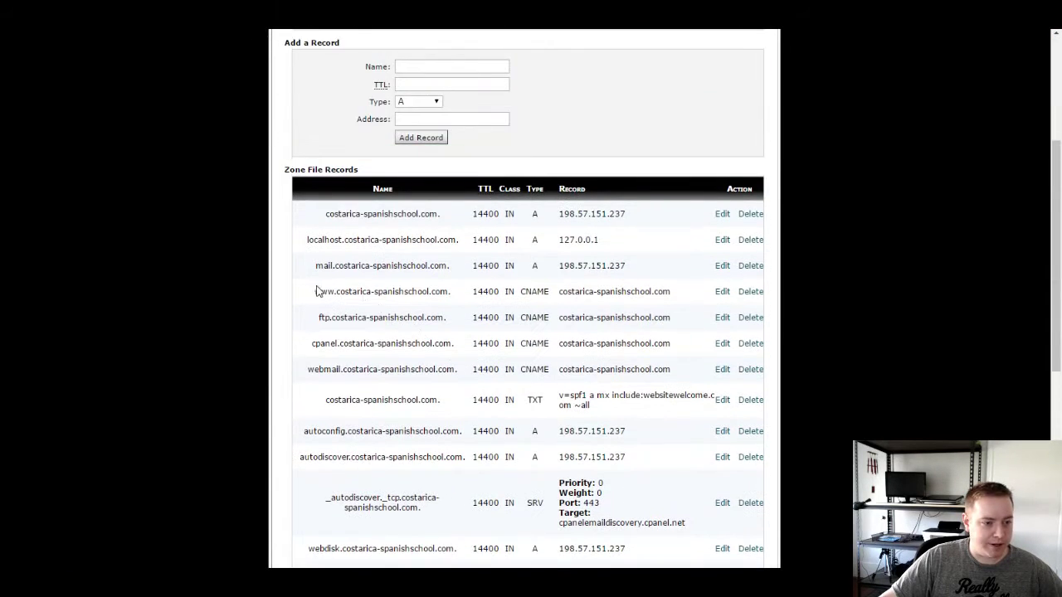
pyautogui.moveTo(322, 295); pyautogui.dragTo(722, 291)
pyautogui.click(723, 294)
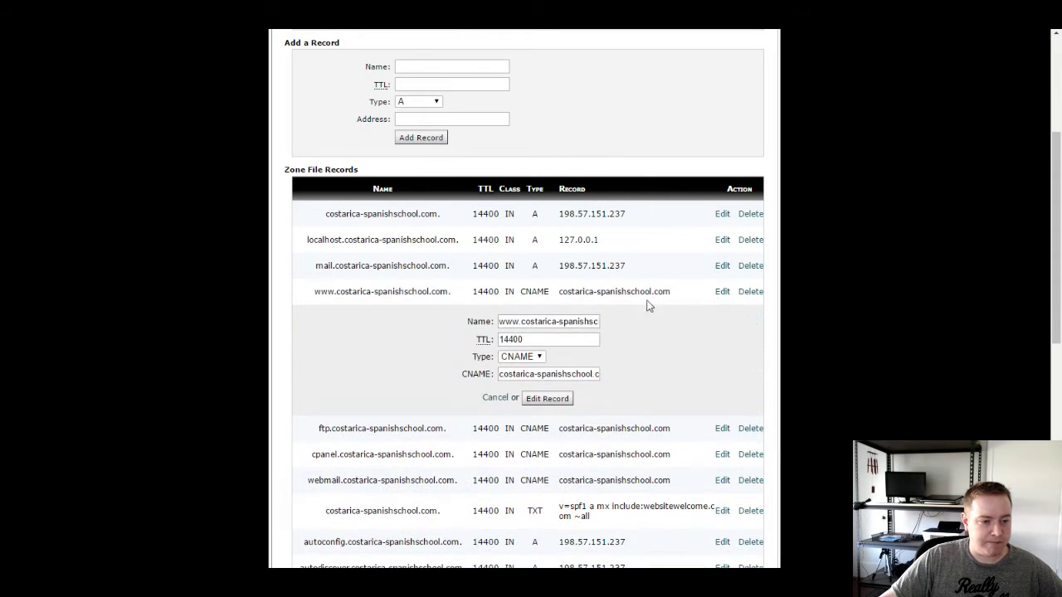
pyautogui.click(527, 358)
pyautogui.click(531, 370)
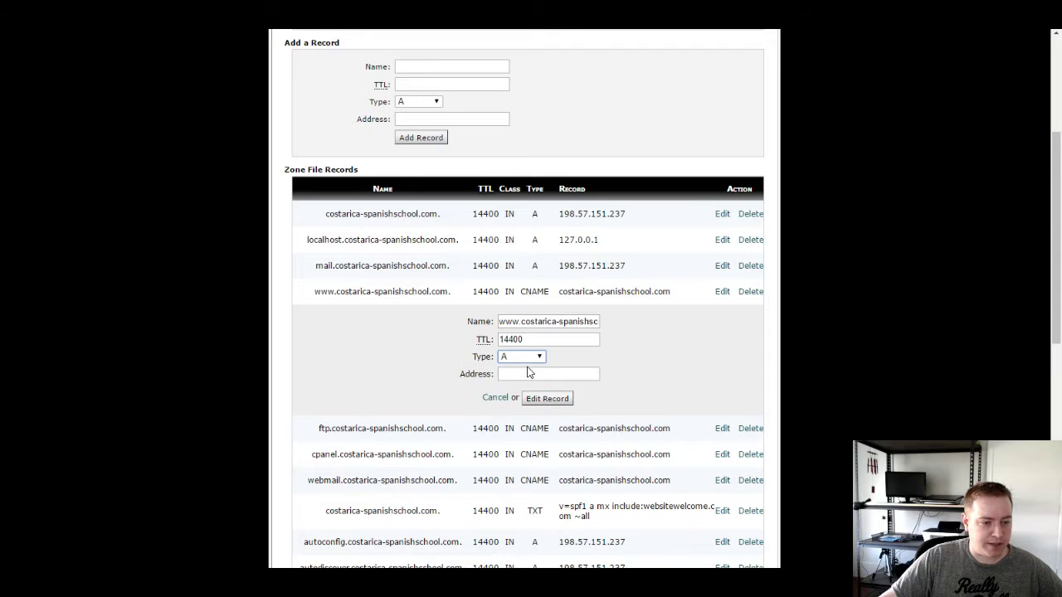
# - Set the www record's name to www and address to 199.34.228.68, and save it
pyautogui.click(521, 325)
pyautogui.hotkey('ctrl', 'a')
pyautogui.write('www')
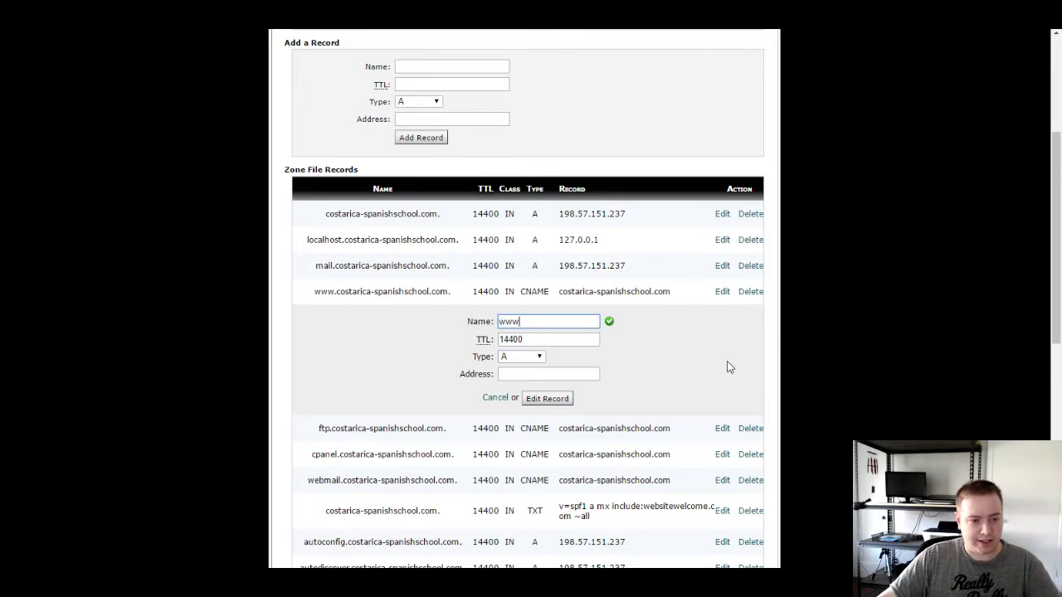
pyautogui.click(538, 374)
pyautogui.write('199.34.228.68')
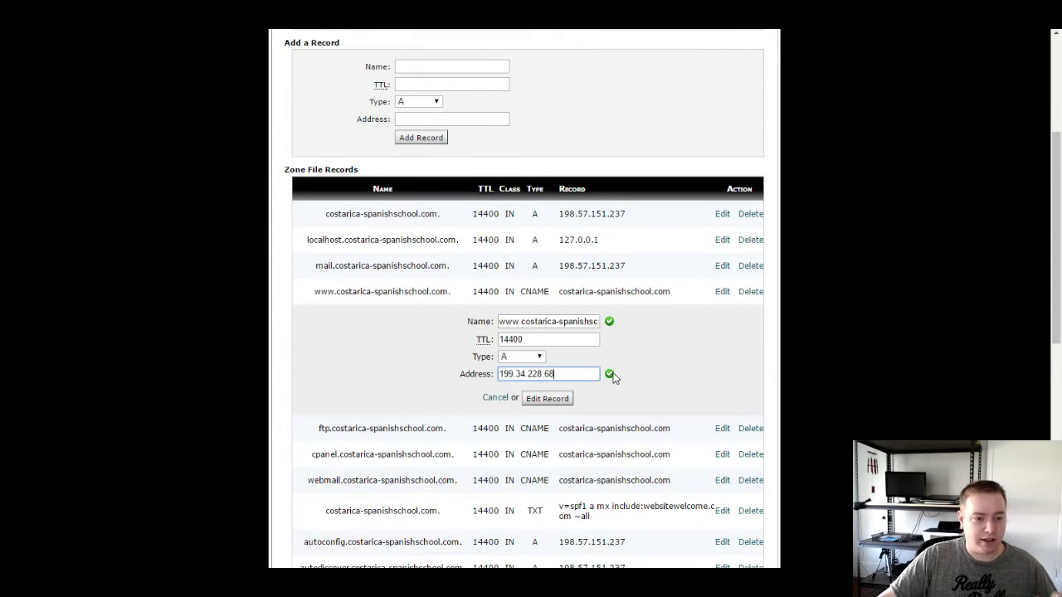
pyautogui.click(550, 399)
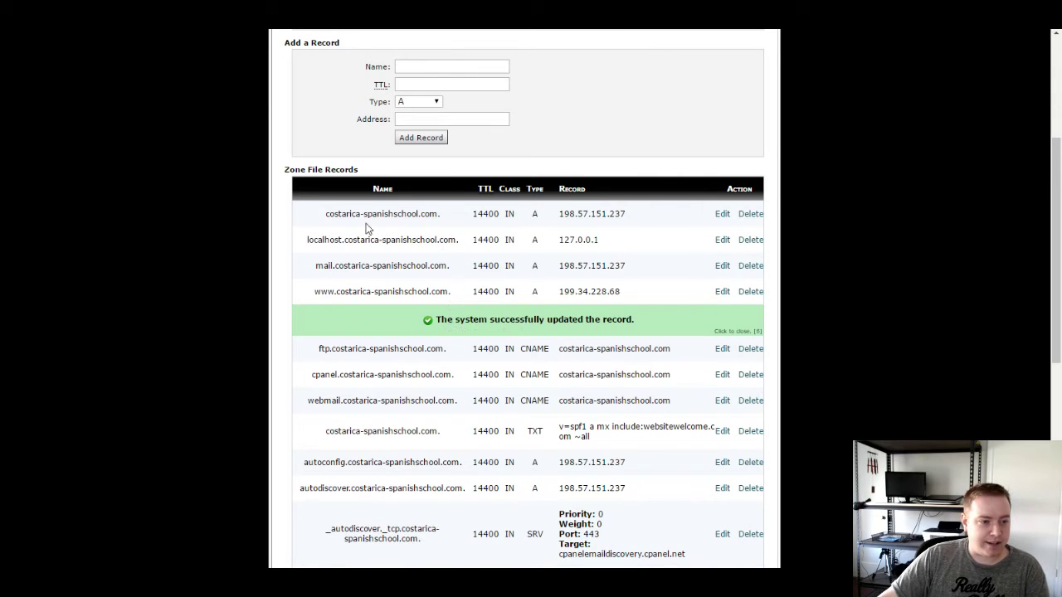
pyautogui.scroll(-6, 289, 360)
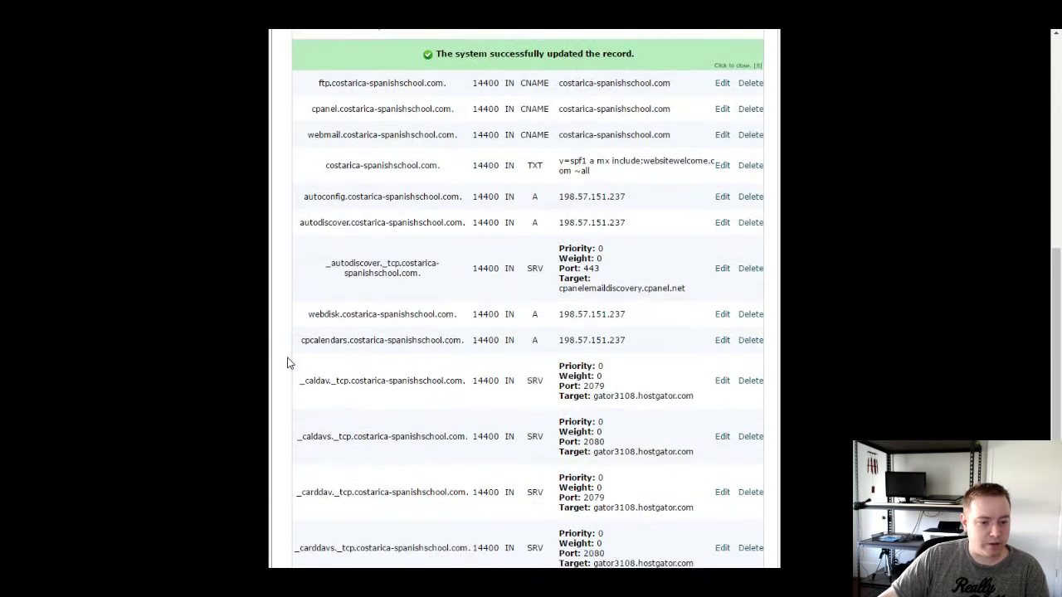
pyautogui.scroll(9, 290, 360)
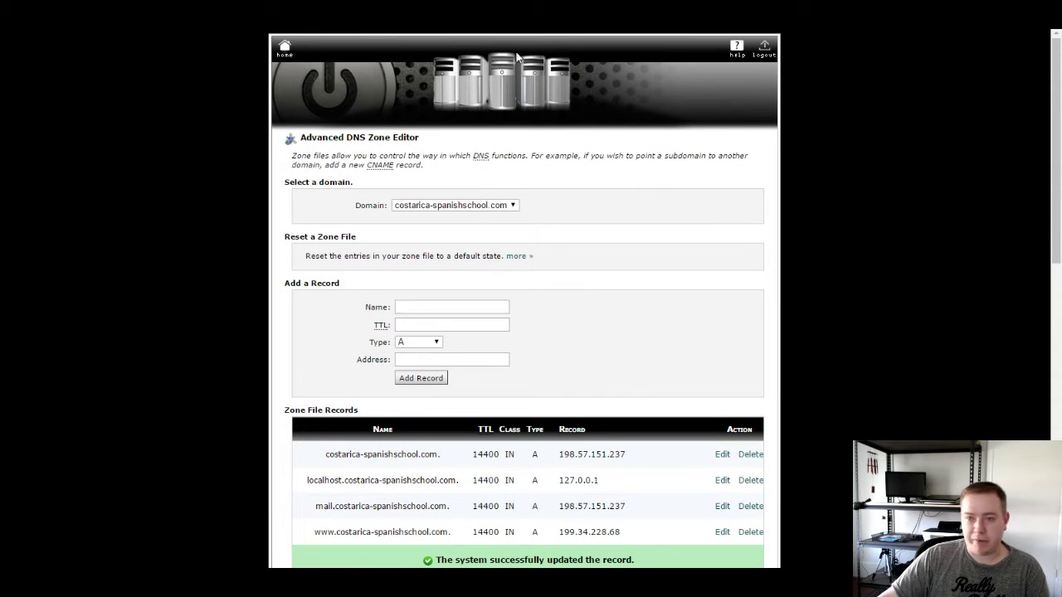
# - Test costarica-spanishschool.com in a new tab, then return to Weebly's domain setup dialog
pyautogui.hotkey('ctrl', 't')
pyautogui.write('costa')
pyautogui.press('Return')
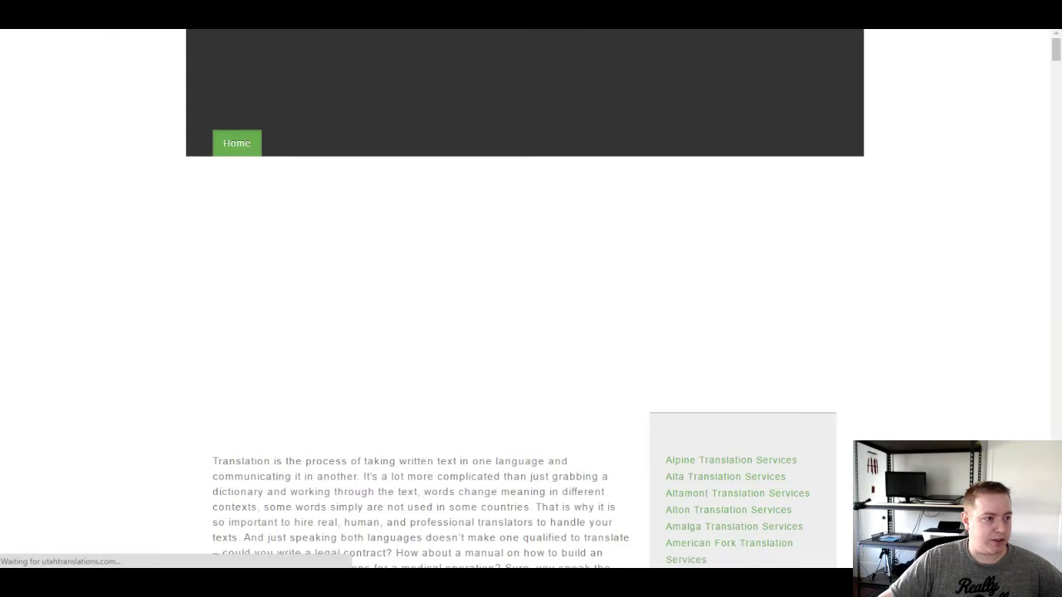
pyautogui.hotkey('ctrl', 'w')
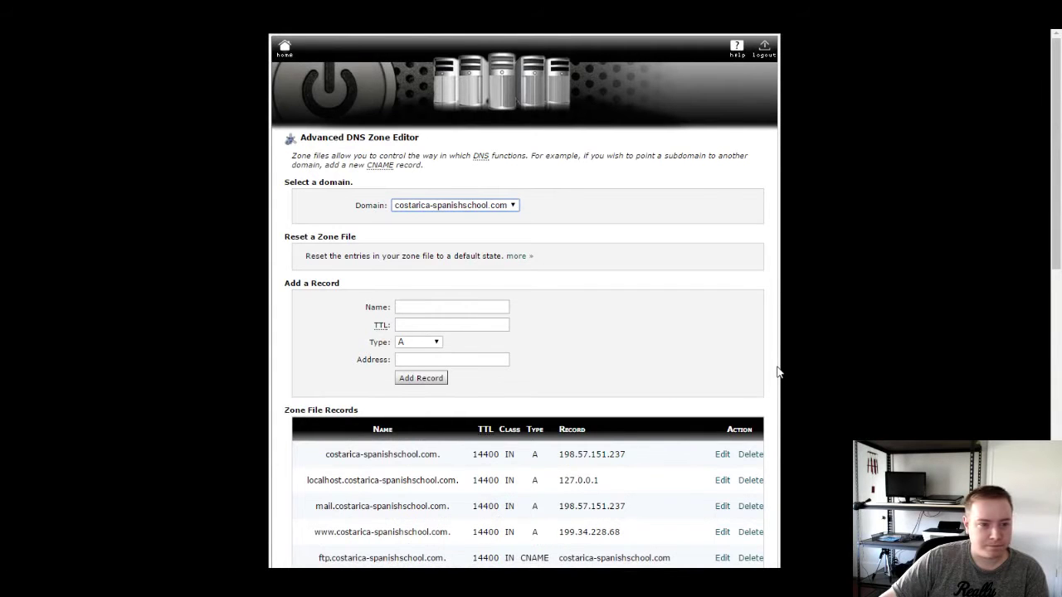
pyautogui.scroll(-4, 527, 183)
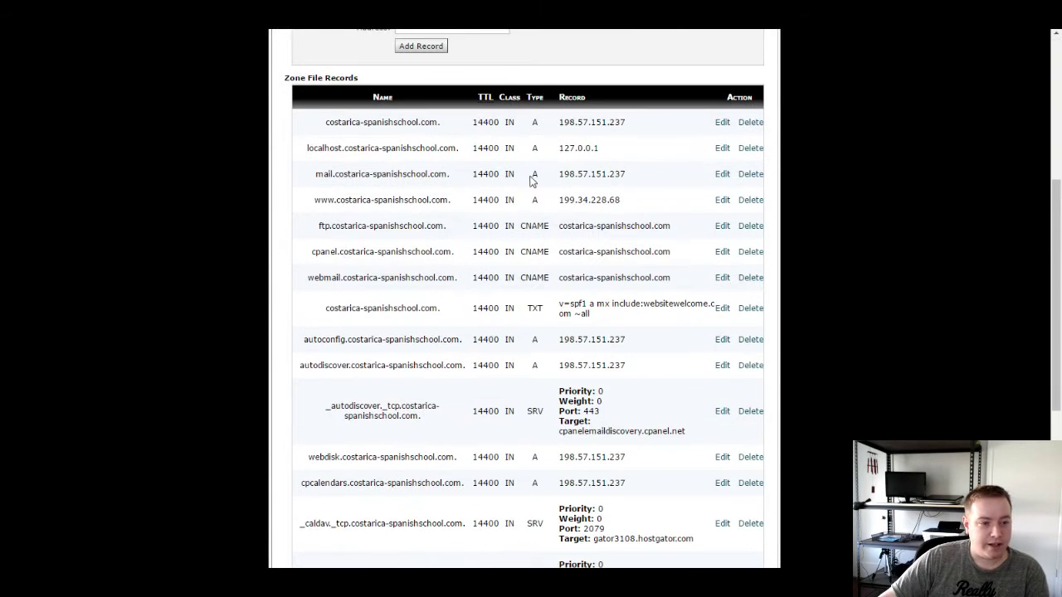
pyautogui.hotkey('ctrl', 'tab')
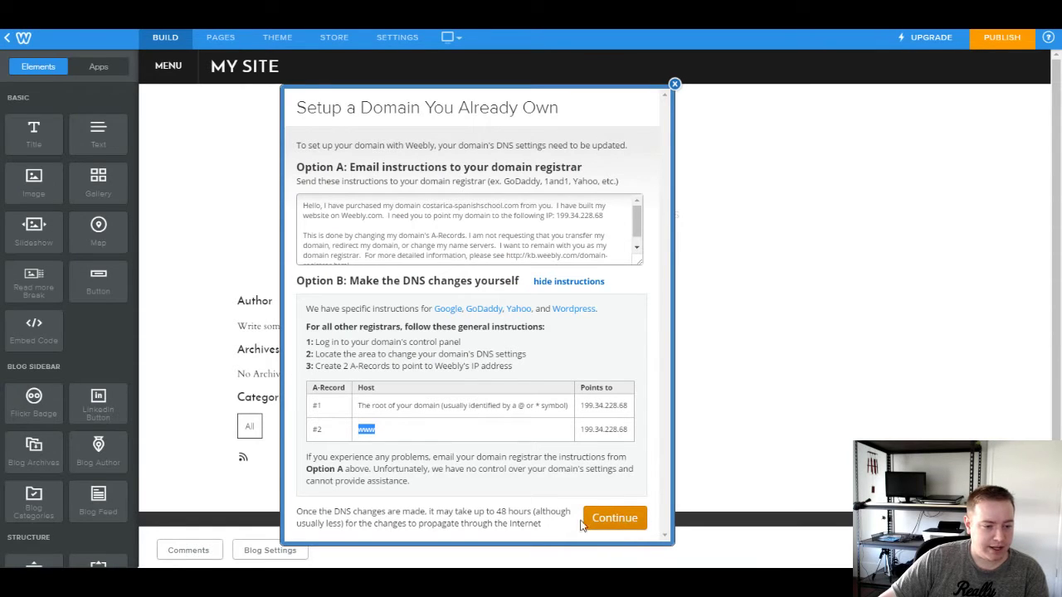
pyautogui.moveTo(297, 512); pyautogui.dragTo(543, 525)
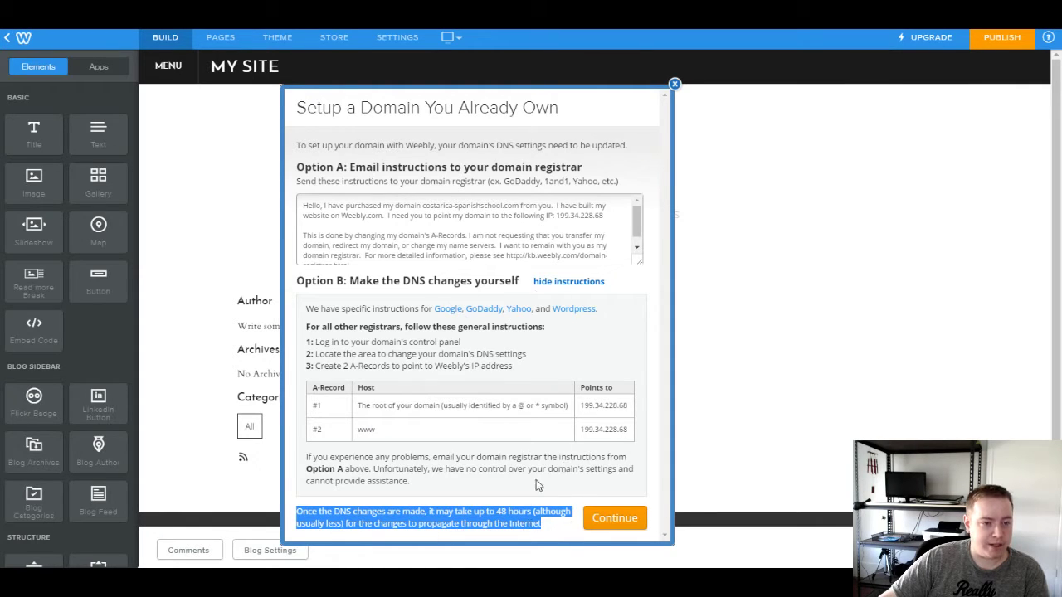
pyautogui.click(611, 521)
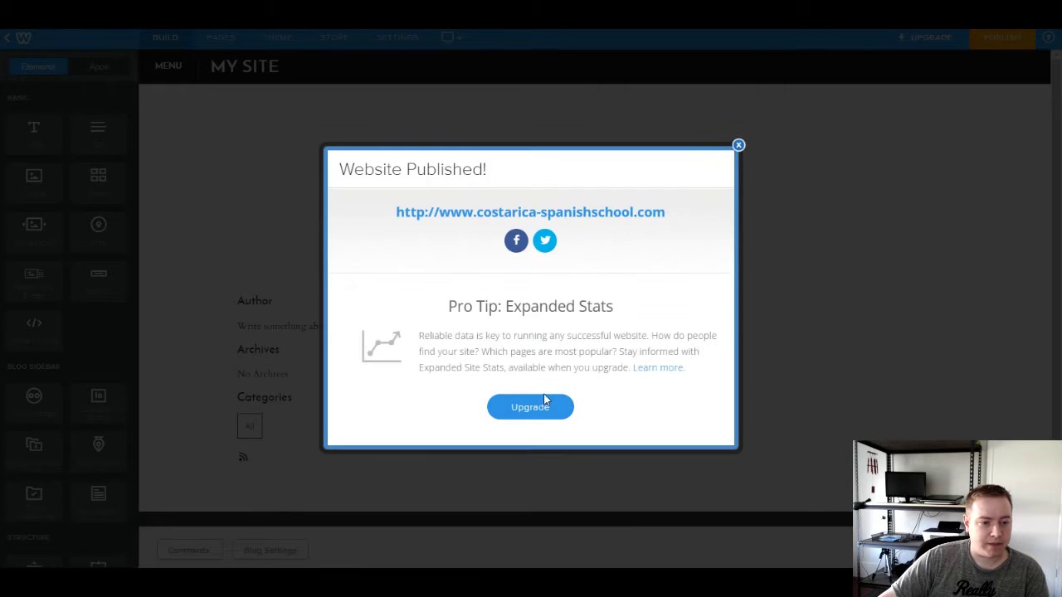
pyautogui.click(562, 212)
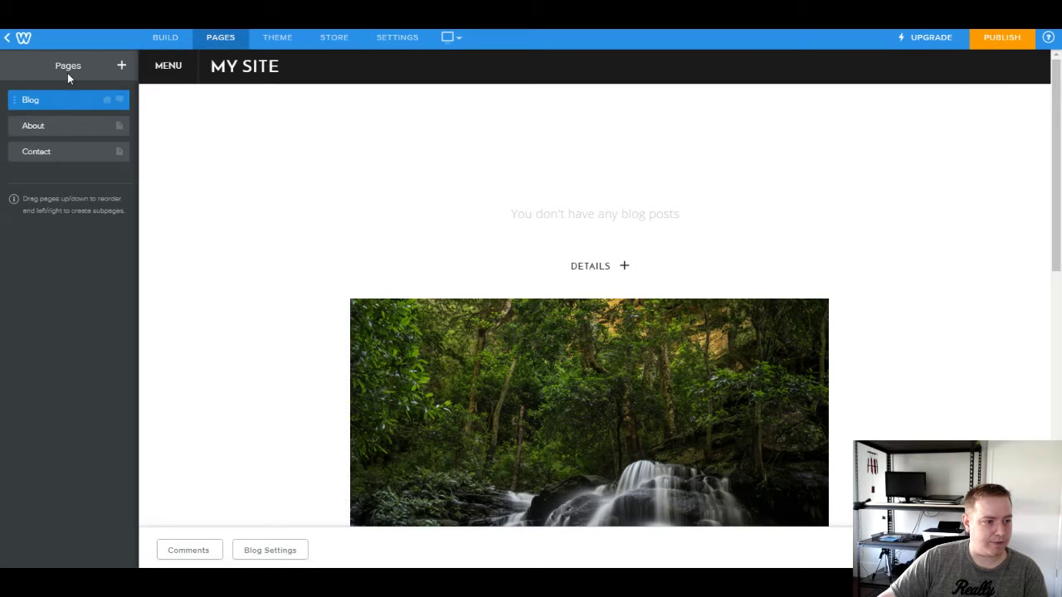
# - Add a new standard page named Home to the site
pyautogui.click(123, 66)
pyautogui.click(21, 105)
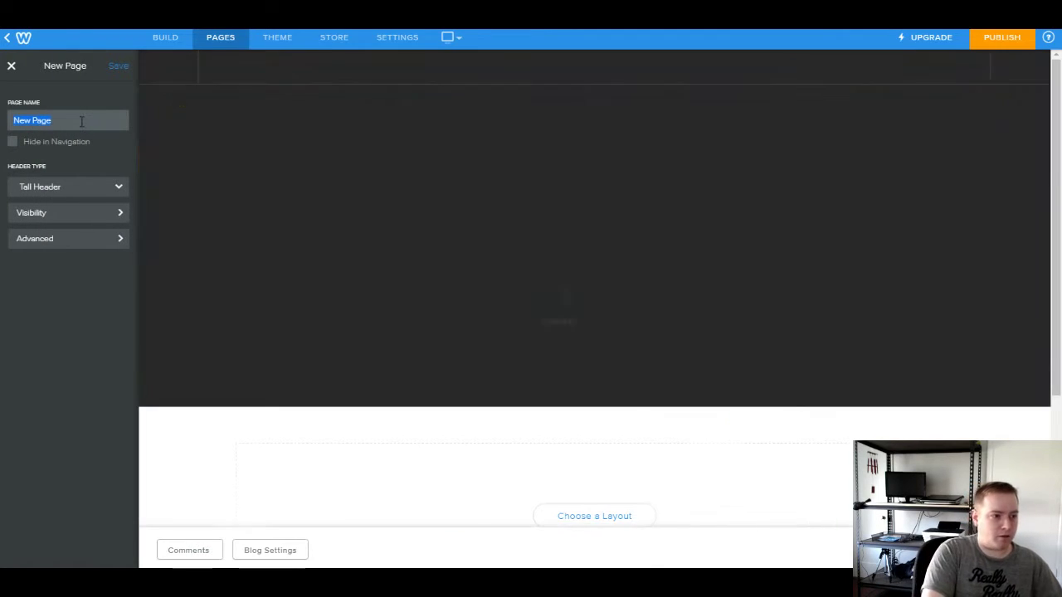
pyautogui.write('Home')
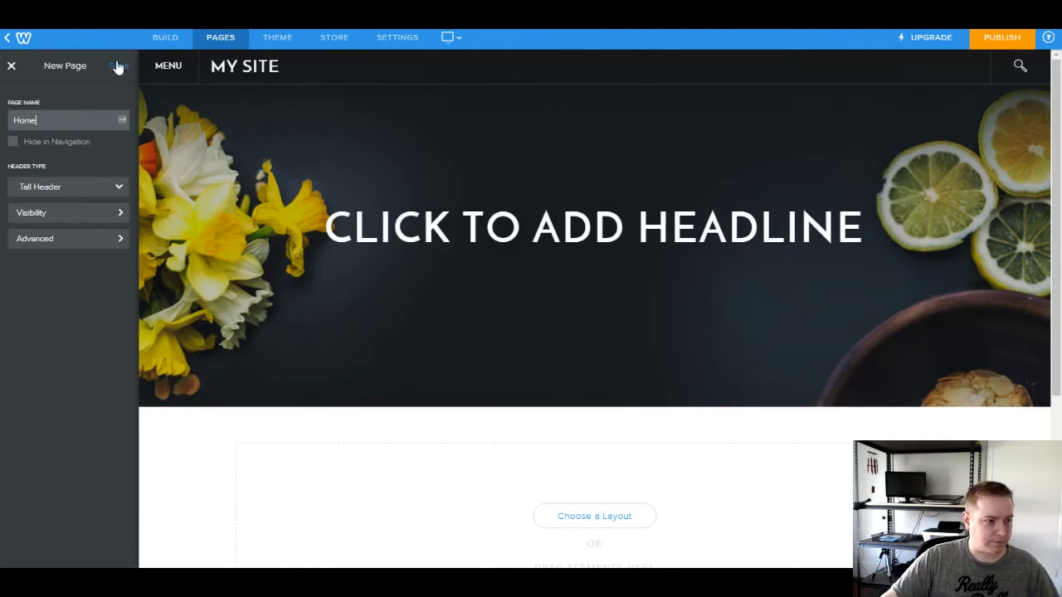
pyautogui.click(118, 67)
# - Set the headline to COSTA RICA SPANISH SCHOOL and the site title to LEARN SPANISH ONLINE
pyautogui.click(614, 269)
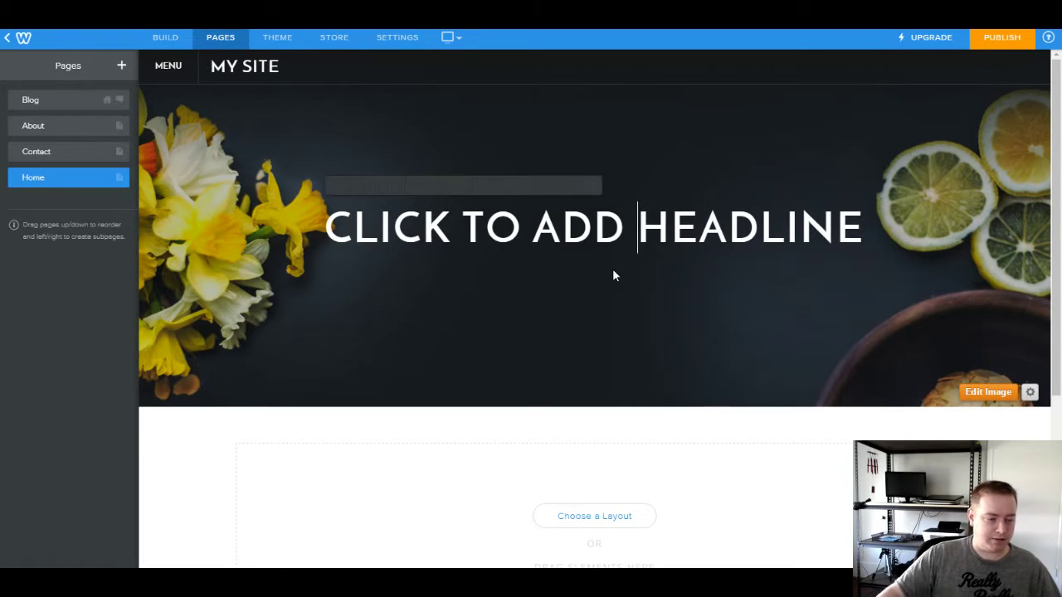
pyautogui.write('COSTA R')
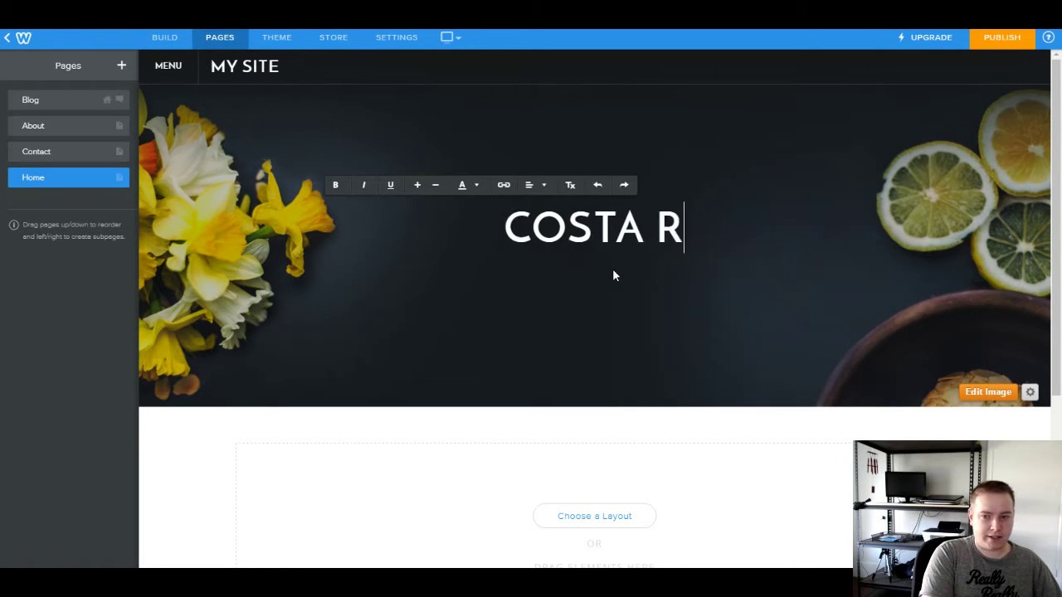
pyautogui.write('ICA SPANISH SCHOOL')
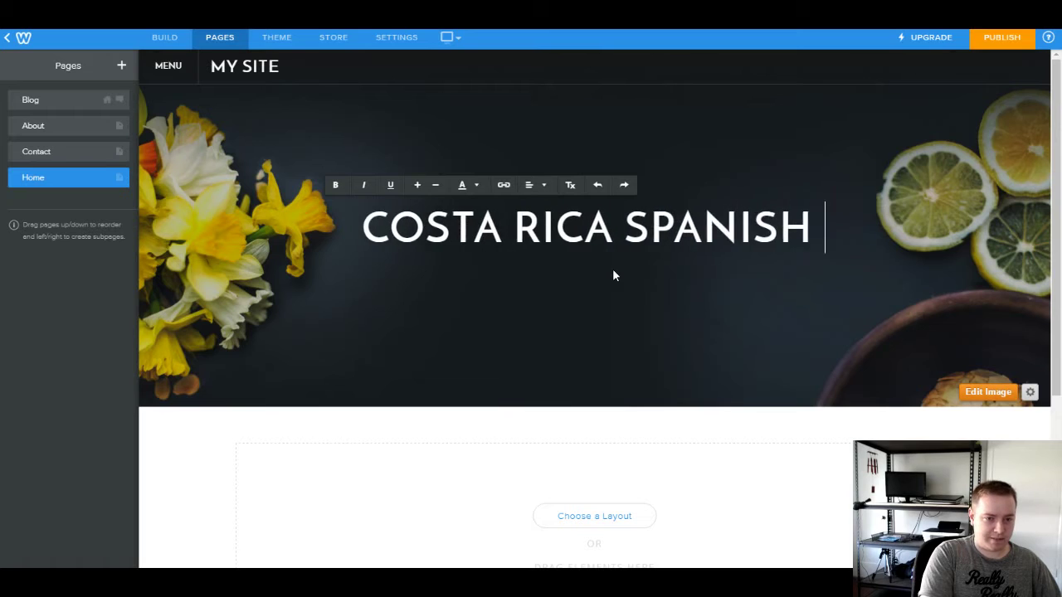
pyautogui.click(445, 443)
pyautogui.click(245, 66)
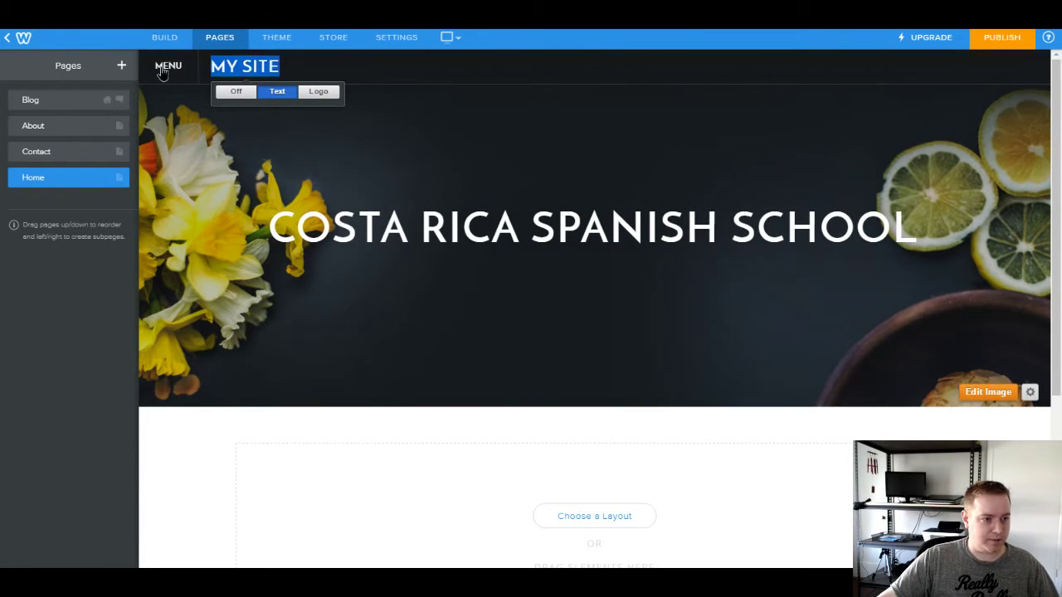
pyautogui.write('S')
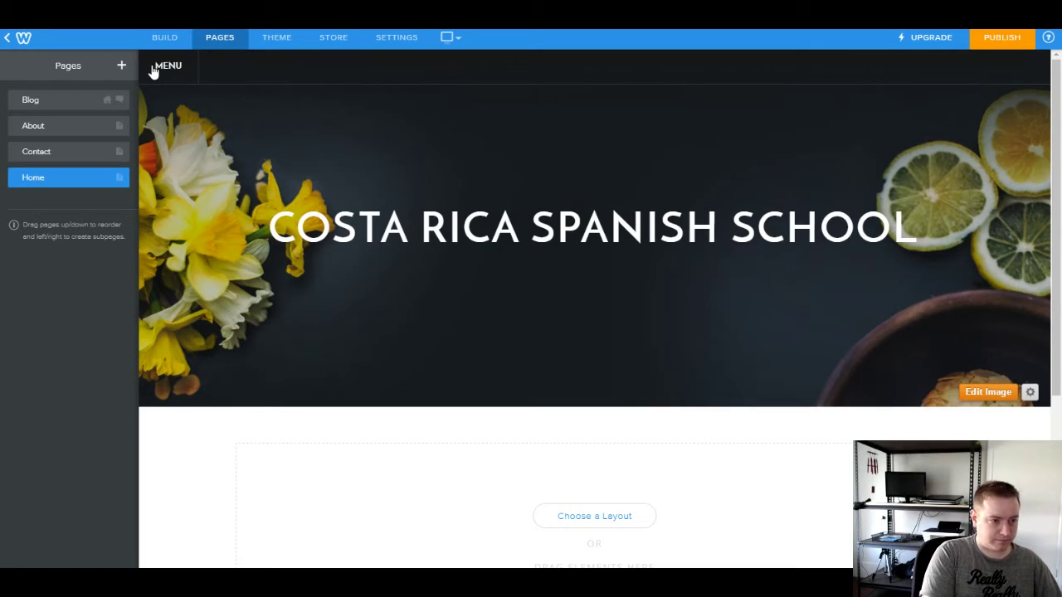
pyautogui.write('EARN SPANISH ONLINE')
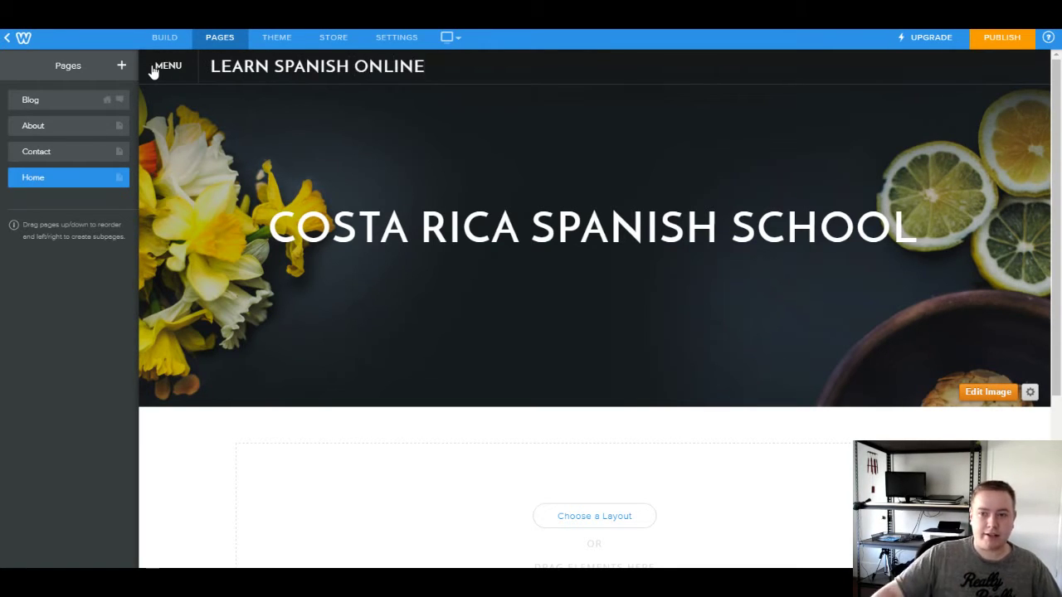
pyautogui.scroll(-3, 375, 483)
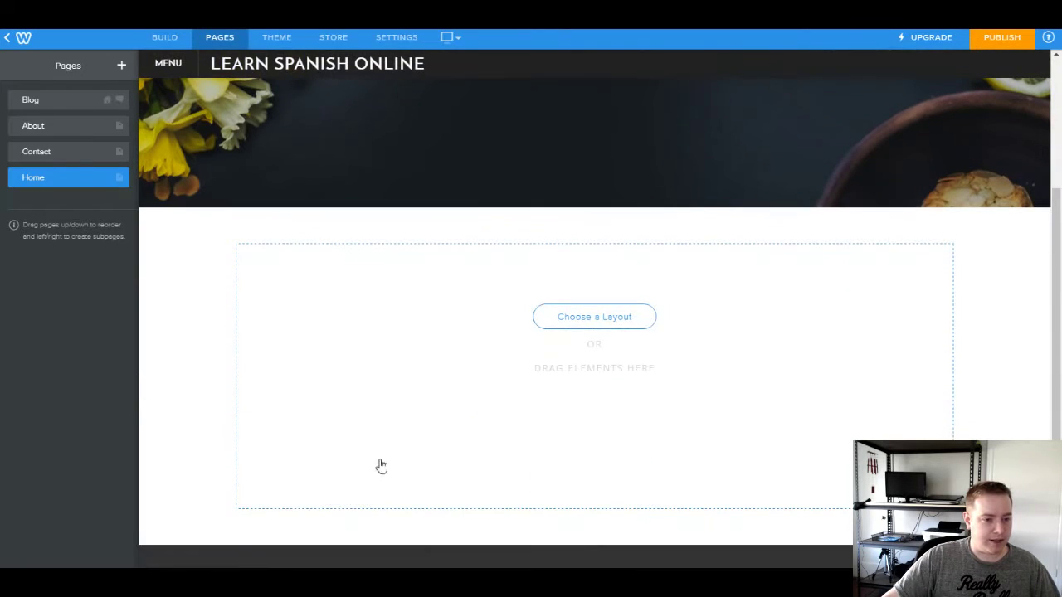
# - Fill the Home page's empty section with the Create Beautiful Designs layout
pyautogui.click(610, 319)
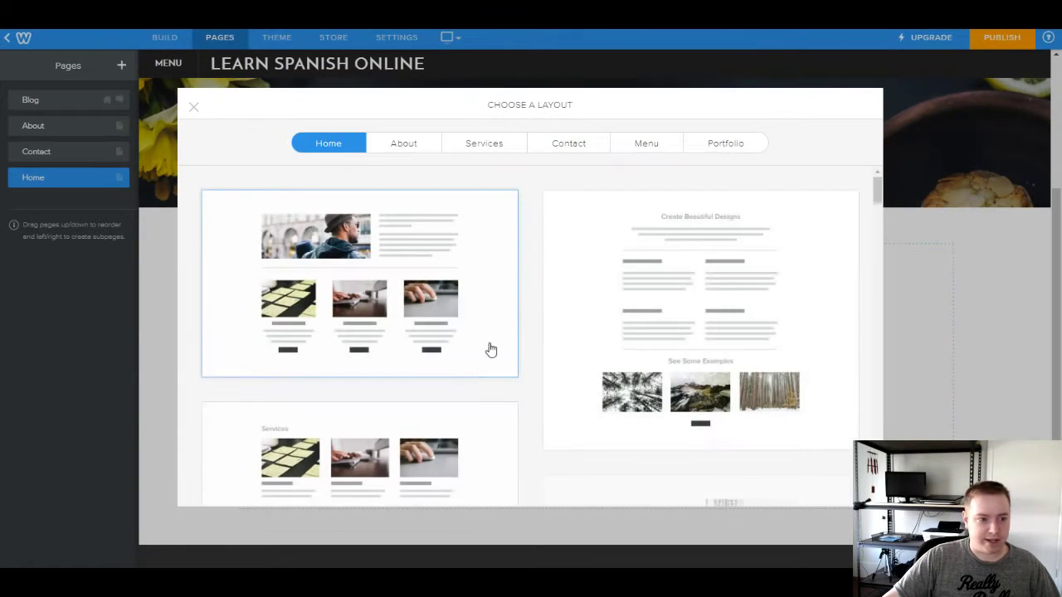
pyautogui.scroll(-3, 562, 391)
pyautogui.click(725, 385)
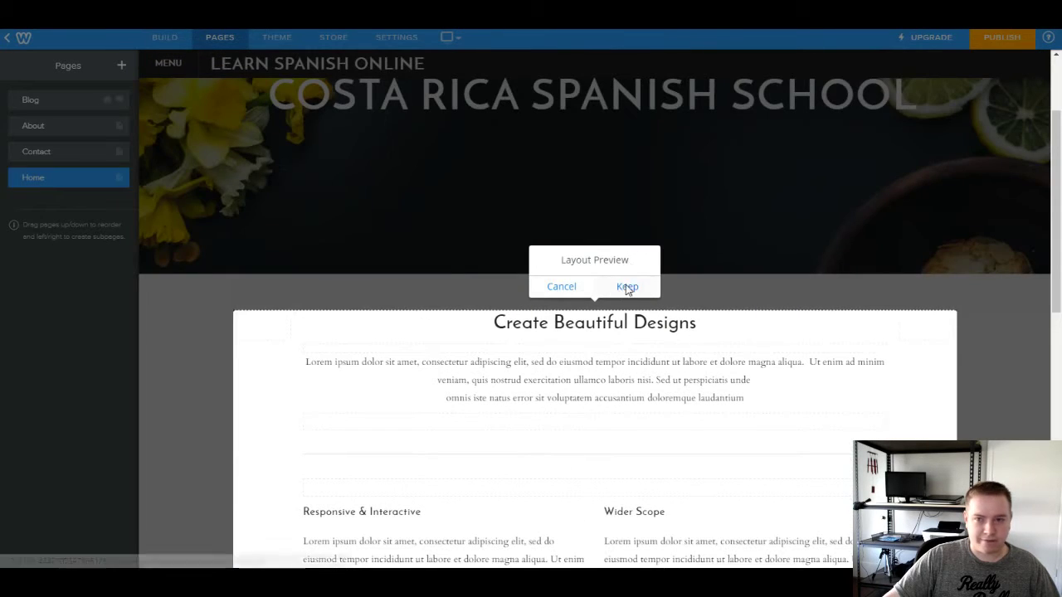
pyautogui.click(628, 286)
# - Review the updated Home page and publish the site to costarica-spanishschool.com
pyautogui.scroll(-2, 548, 487)
pyautogui.scroll(-2, 549, 487)
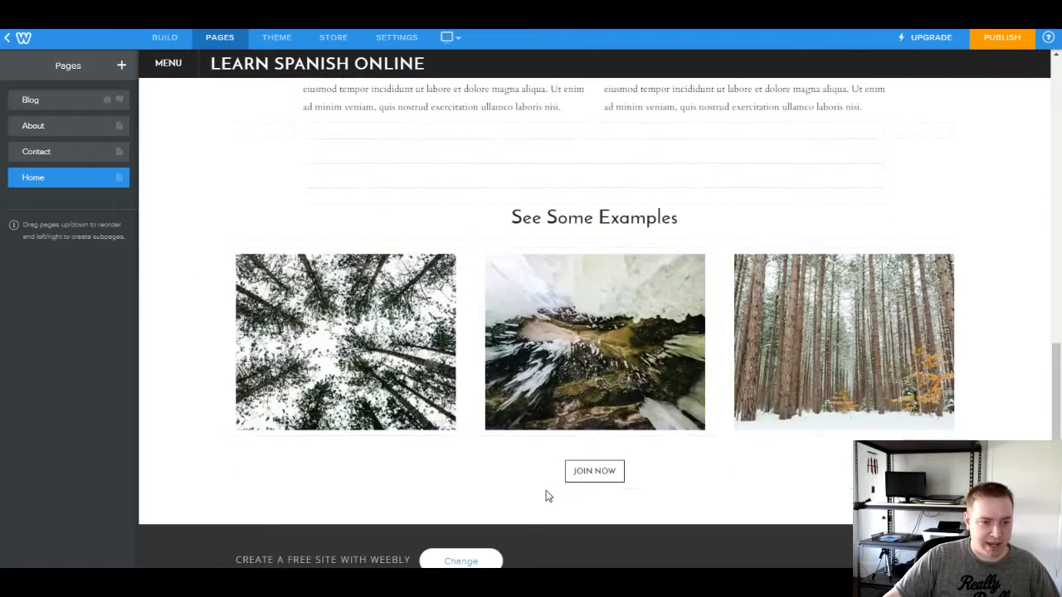
pyautogui.scroll(-1, 548, 487)
pyautogui.scroll(1, 549, 487)
pyautogui.scroll(4, 512, 280)
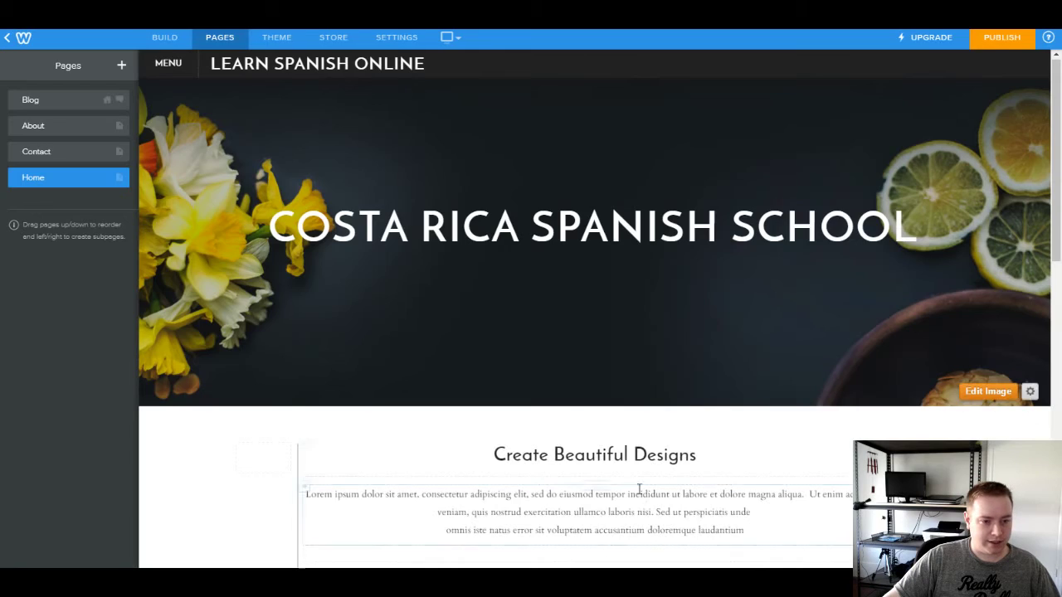
pyautogui.scroll(-3, 600, 267)
pyautogui.scroll(-6, 600, 267)
pyautogui.scroll(3, 600, 267)
pyautogui.click(1001, 37)
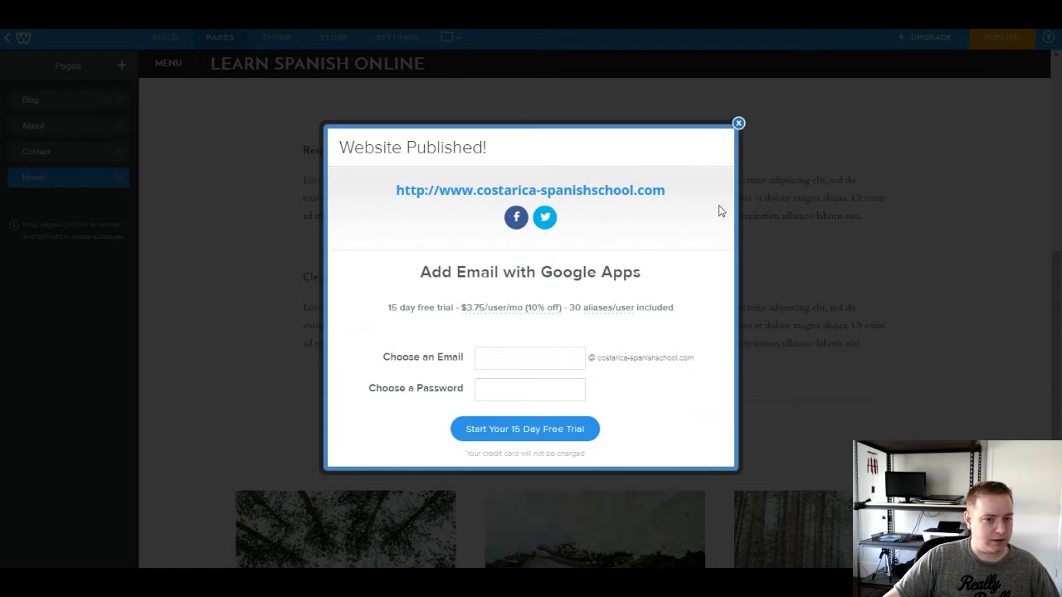
# - Move Home to the top of the Pages list and republish the site
pyautogui.click(738, 123)
pyautogui.moveTo(45, 175); pyautogui.dragTo(52, 98)
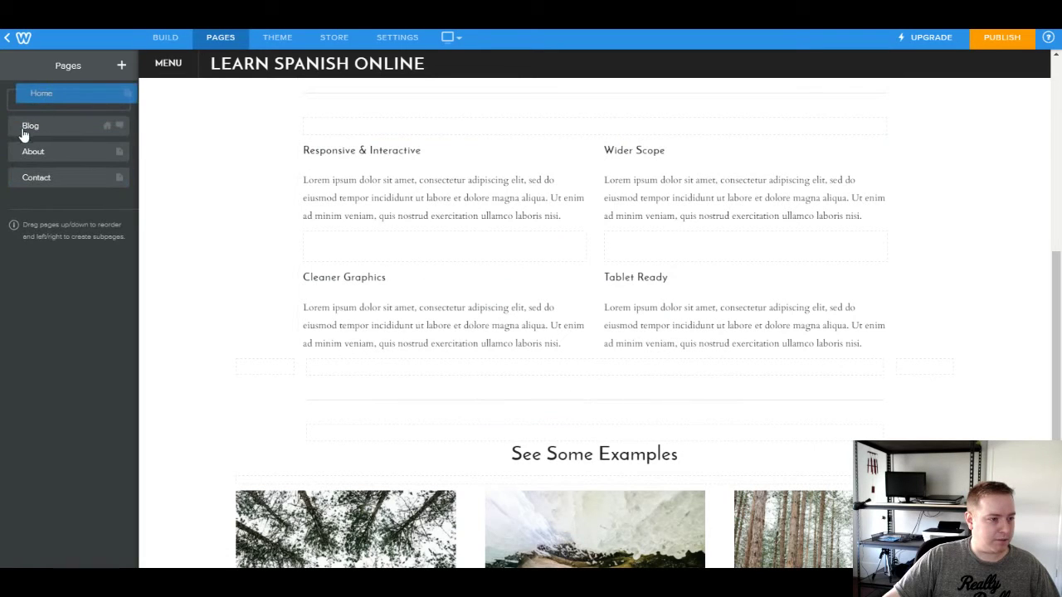
pyautogui.click(989, 42)
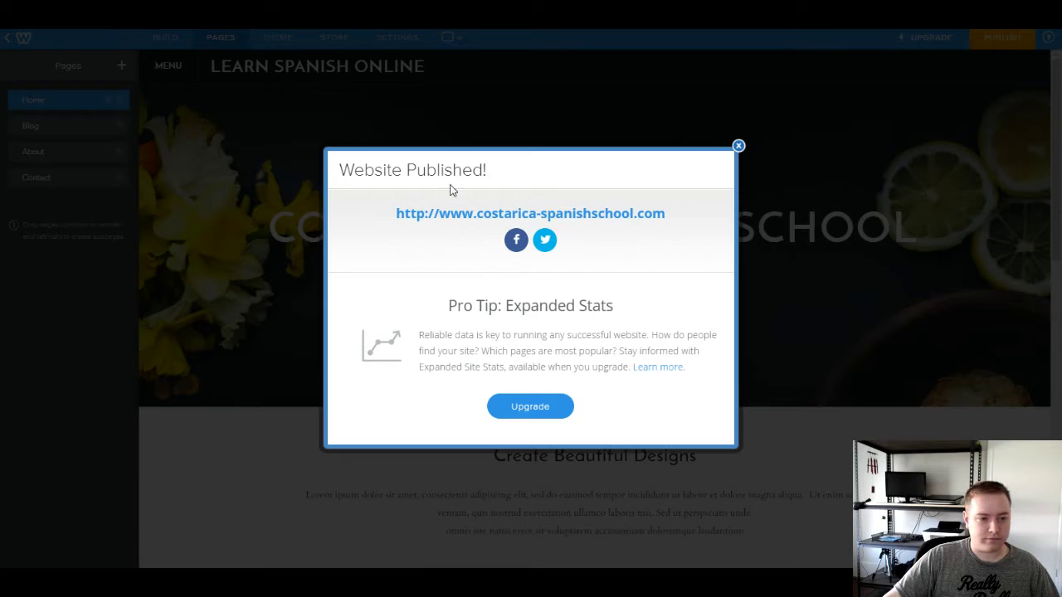
# - Check the live site's LEARN SPANISH ONLINE title, banner and See Some Examples gallery
pyautogui.click(738, 147)
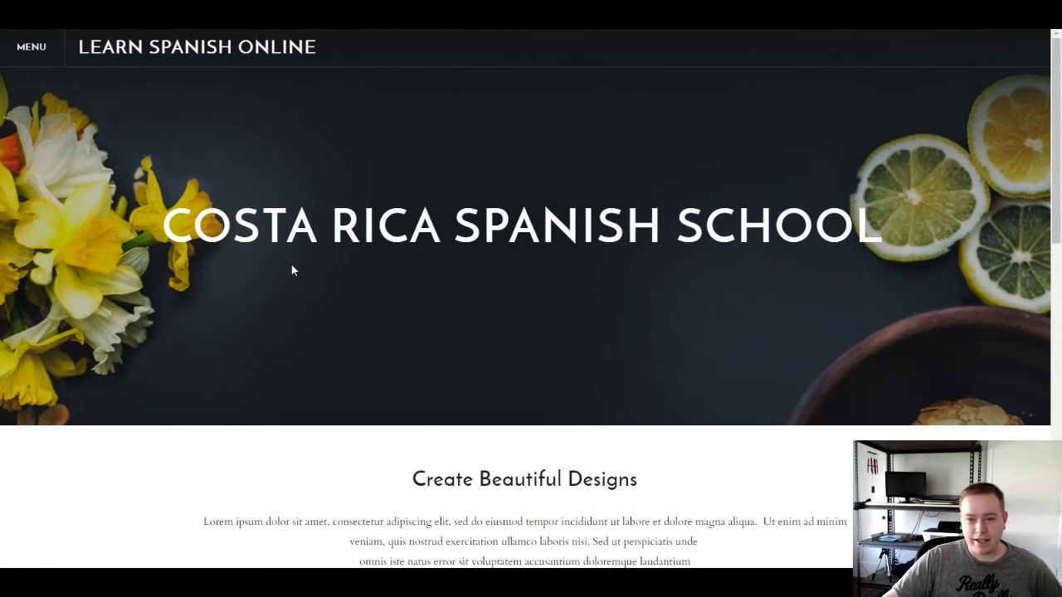
pyautogui.scroll(-5, 254, 302)
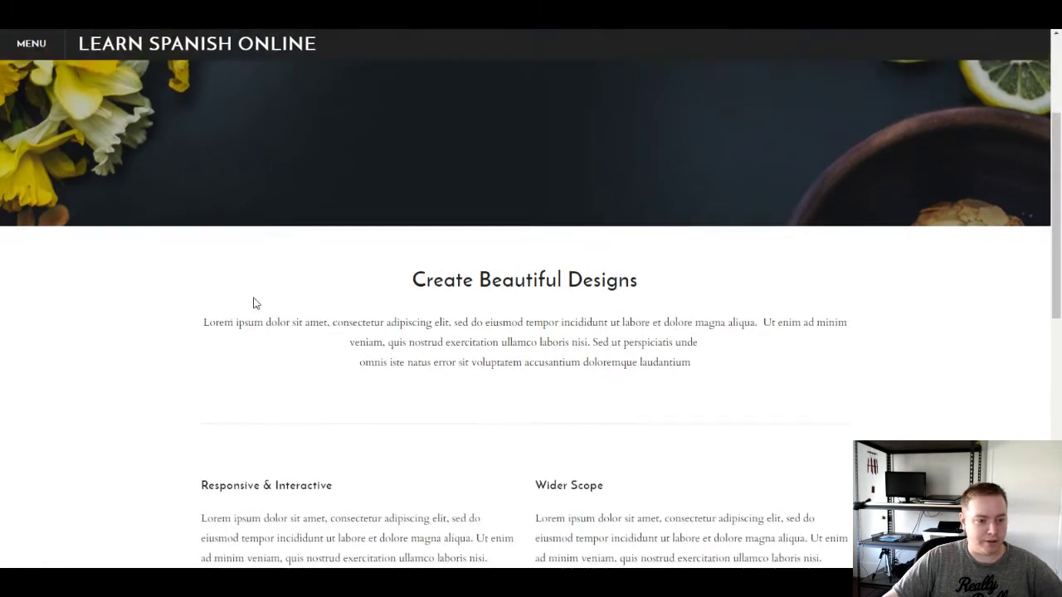
pyautogui.scroll(-4, 227, 312)
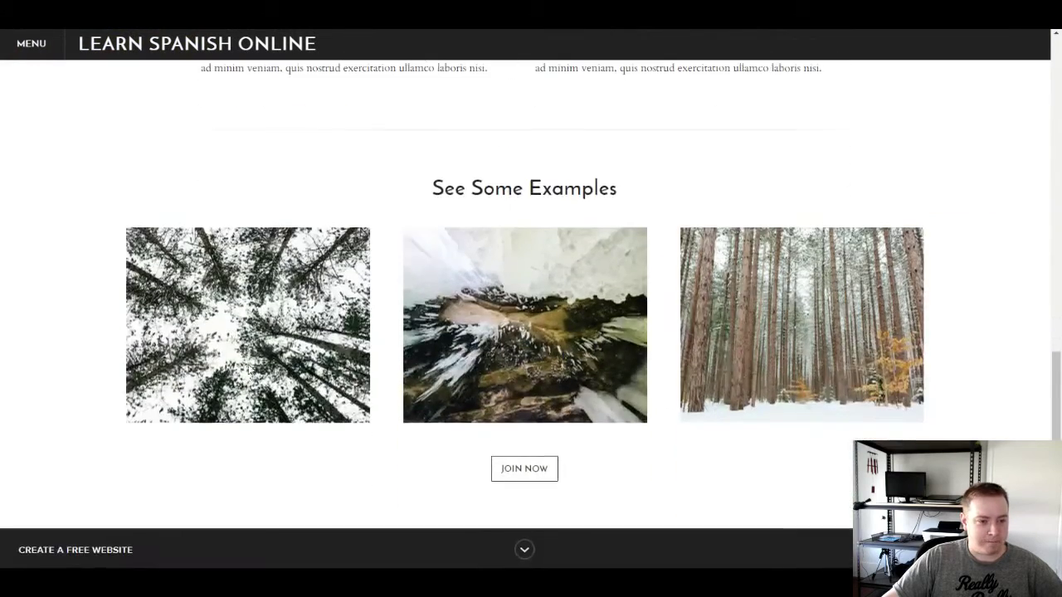
pyautogui.scroll(9, 227, 357)
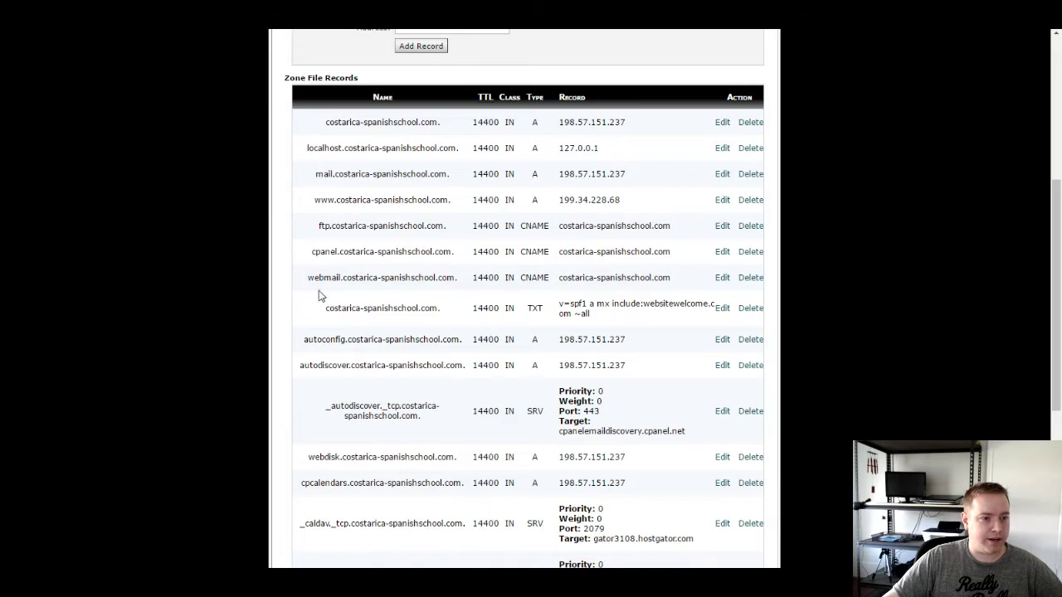
# - Open cPanel's Email Accounts and select costarica-spanishschool.com as the mailbox domain
pyautogui.scroll(4, 323, 283)
pyautogui.click(283, 54)
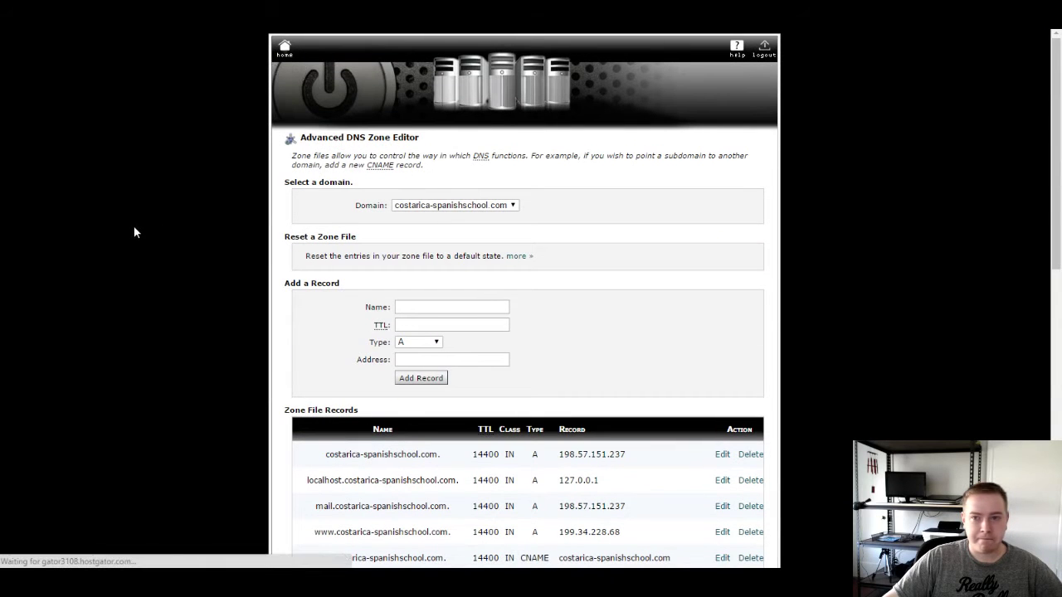
pyautogui.scroll(-3, 131, 260)
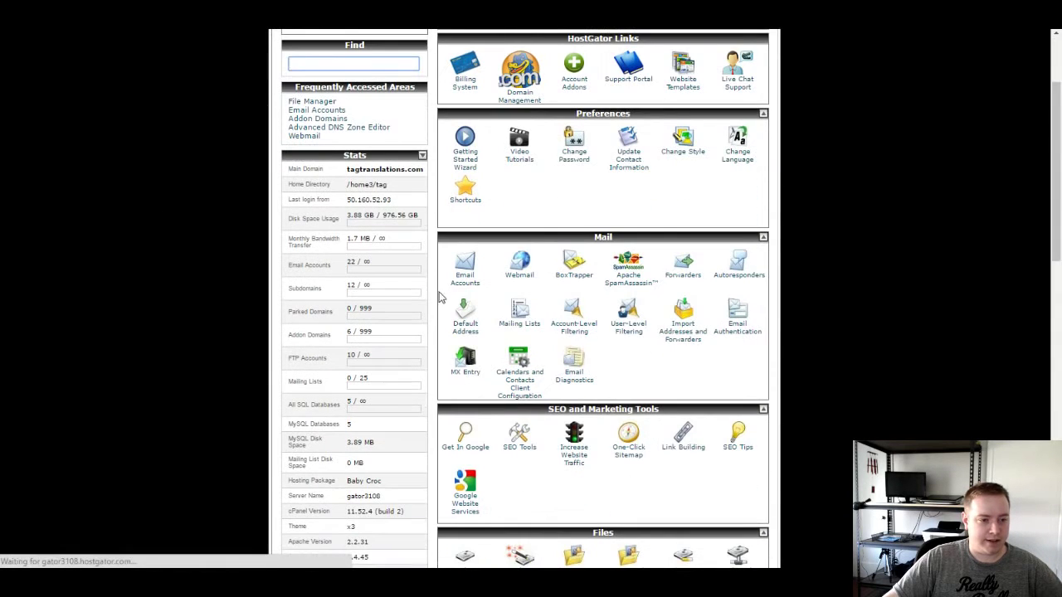
pyautogui.click(465, 282)
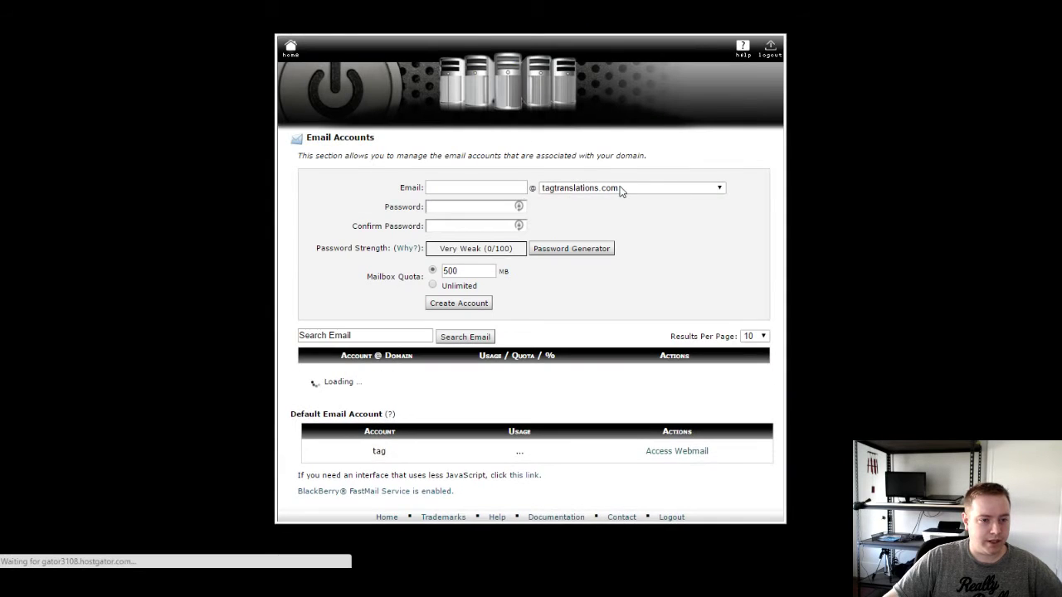
pyautogui.click(621, 189)
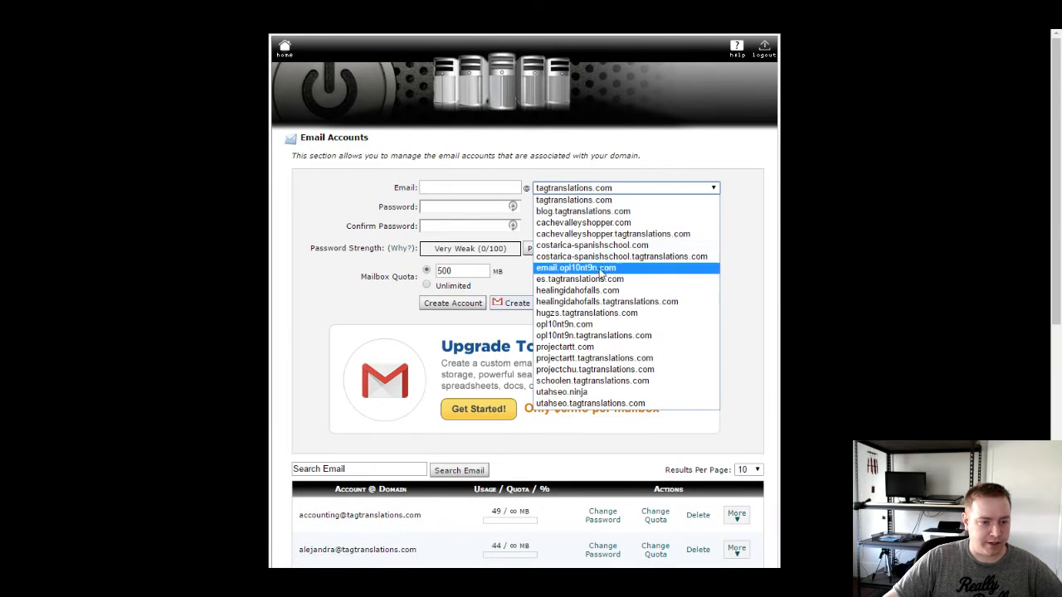
pyautogui.click(594, 246)
# - Create the new mailbox with its chosen name and a strong password
pyautogui.click(462, 186)
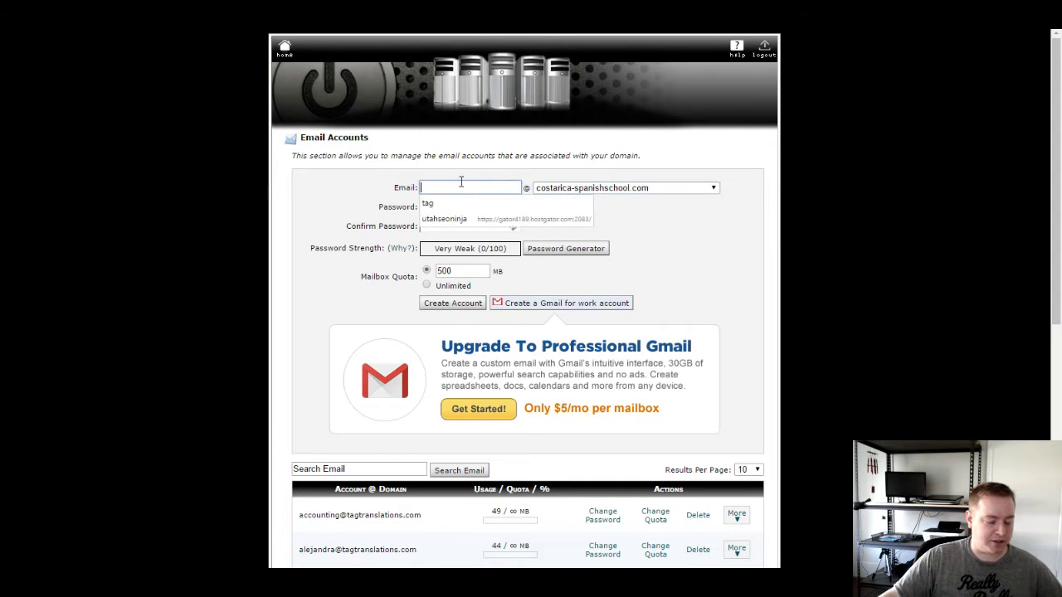
pyautogui.write('Triston')
pyautogui.press('Tab')
pyautogui.press('Tab')
pyautogui.write('••••••••')
pyautogui.press('Tab')
pyautogui.write('••••••••')
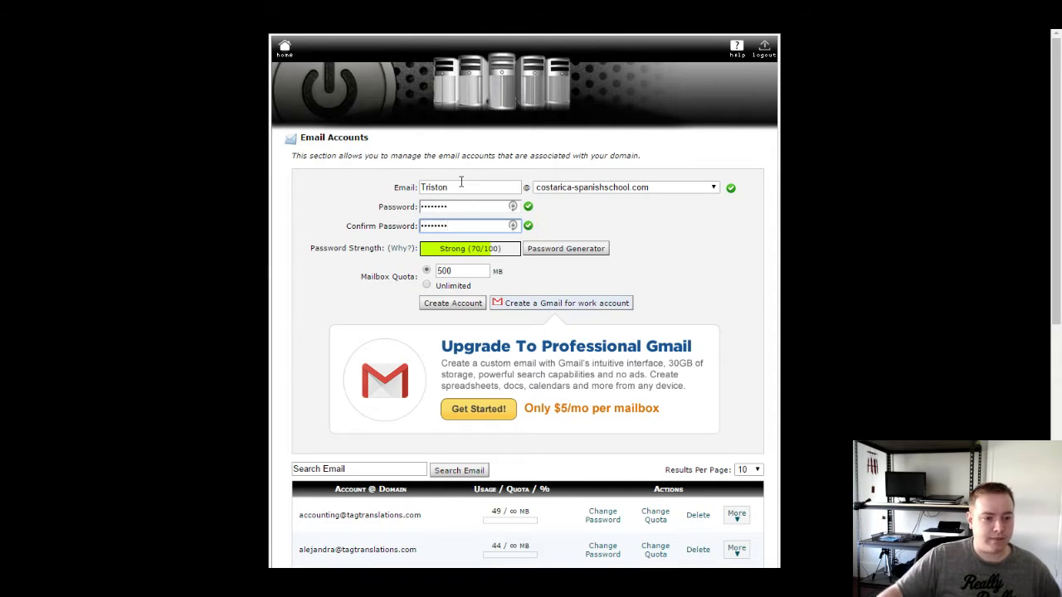
pyautogui.click(452, 303)
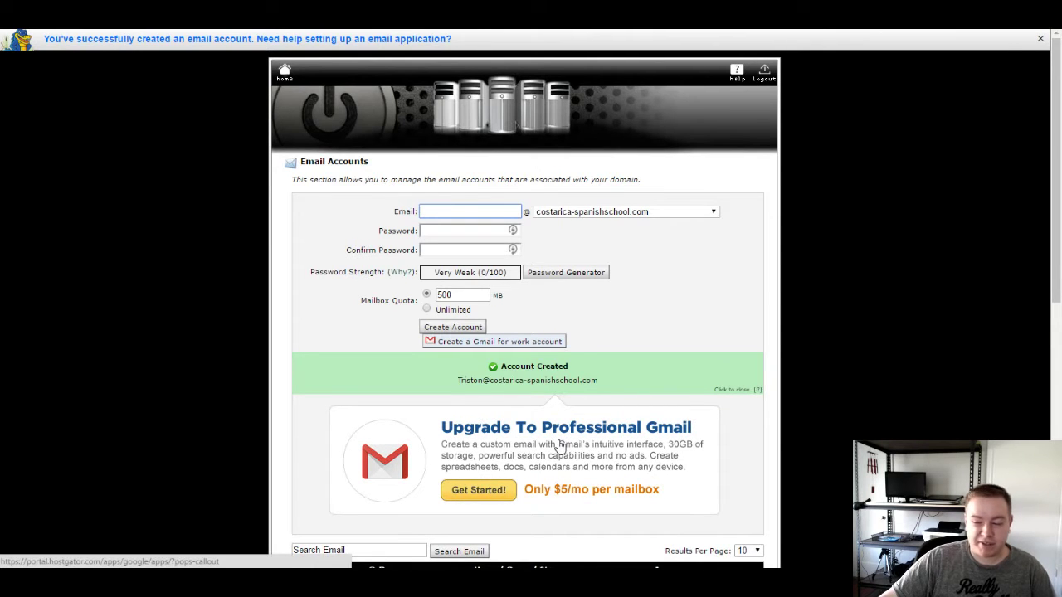
# - Find the new account on page 2 of the list and open its webmail
pyautogui.scroll(-2, 636, 467)
pyautogui.scroll(1, 618, 441)
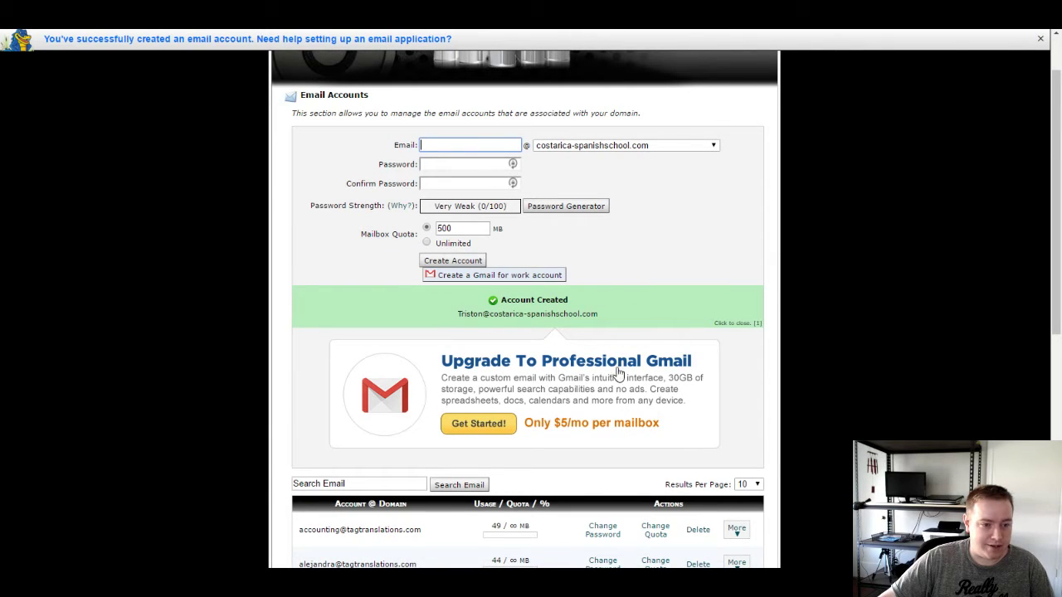
pyautogui.scroll(-5, 804, 349)
pyautogui.scroll(-2, 871, 415)
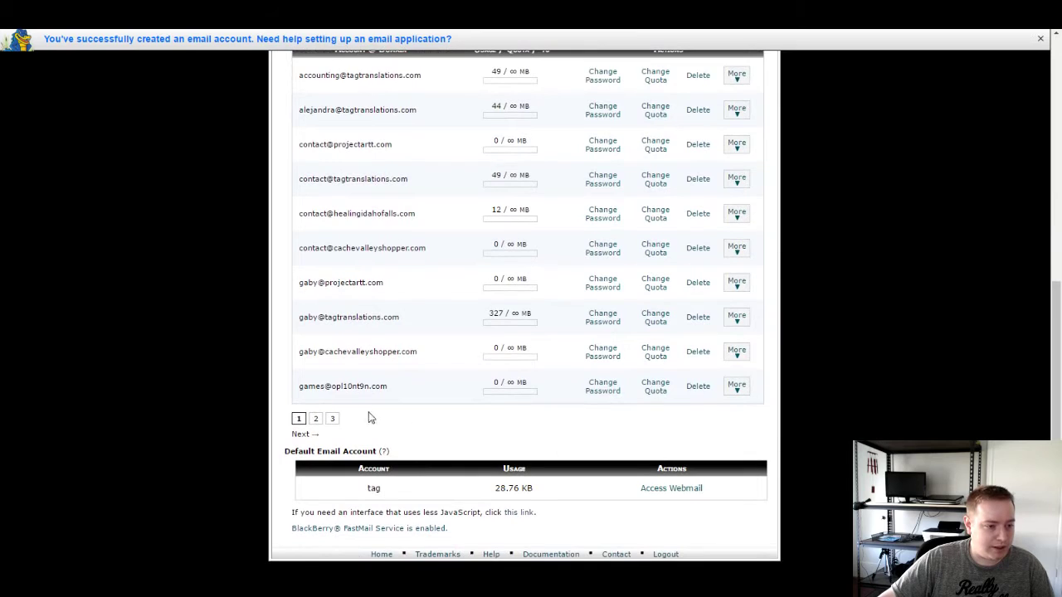
pyautogui.click(314, 421)
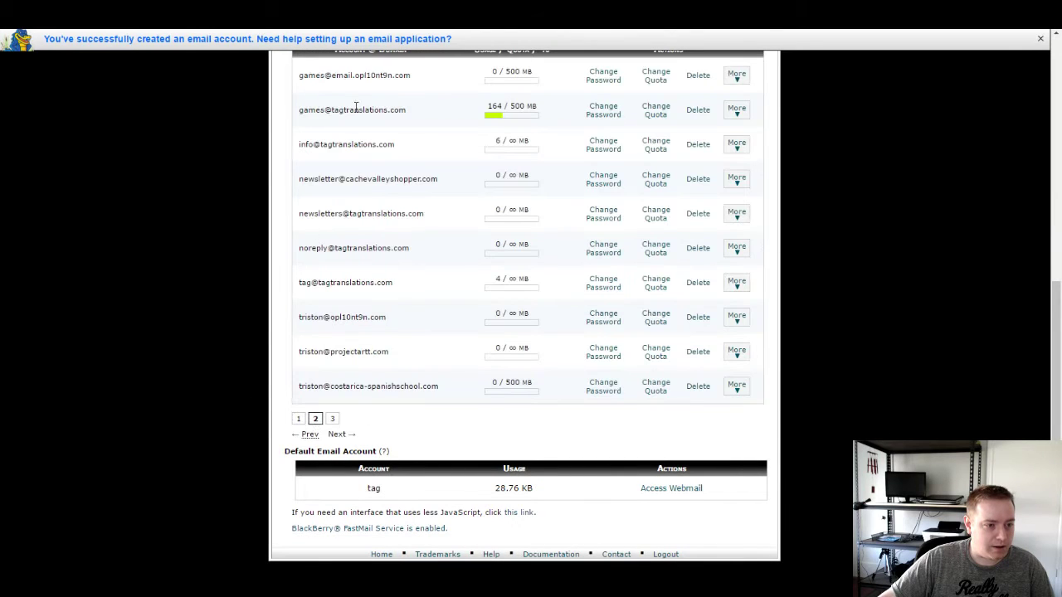
pyautogui.click(736, 387)
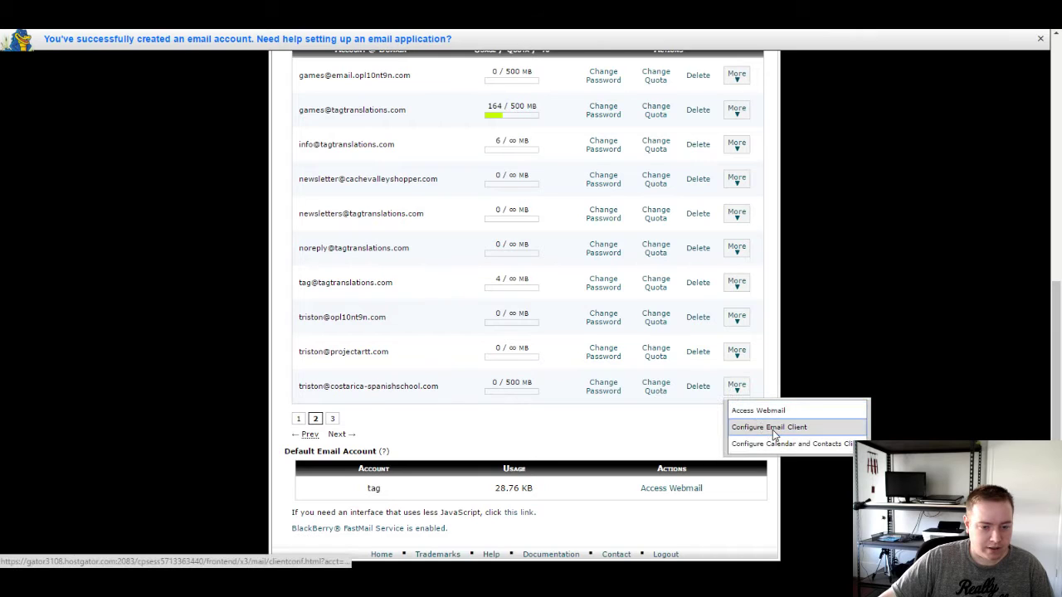
pyautogui.click(773, 413)
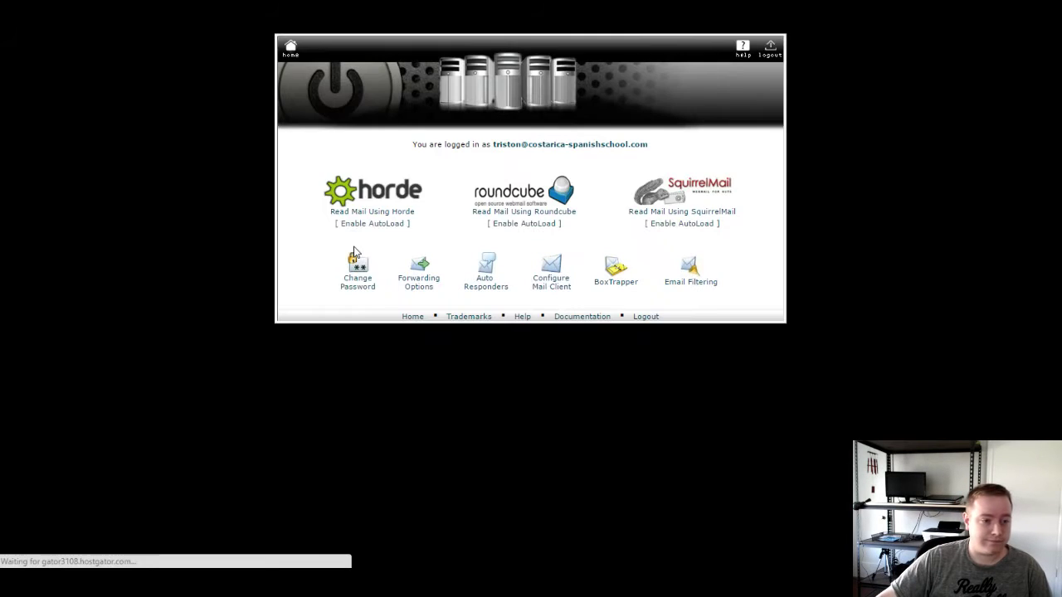
# - Open the new mailbox in Roundcube to see its empty Inbox
pyautogui.click(463, 291)
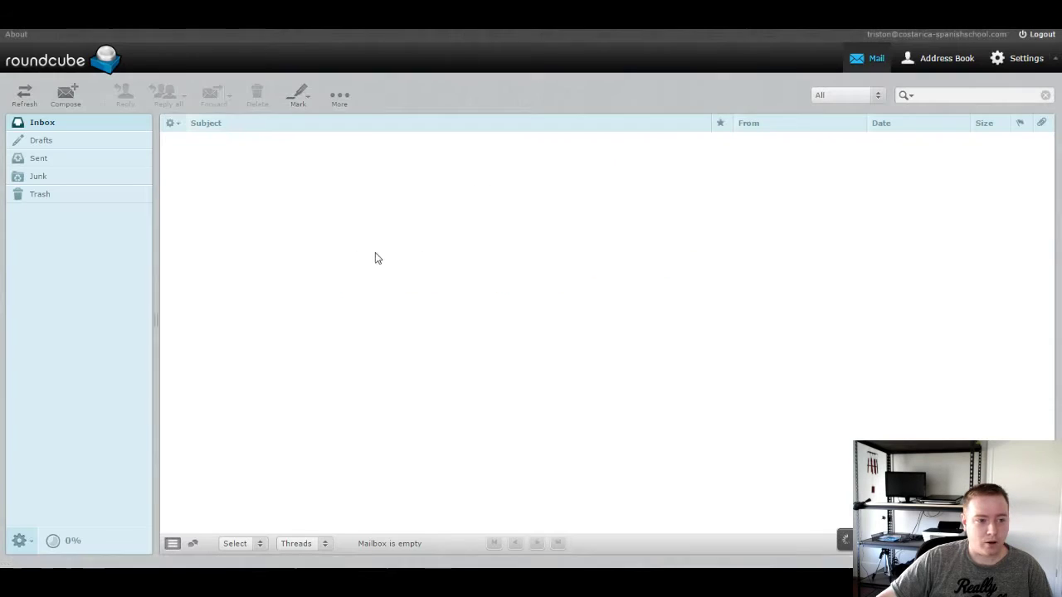
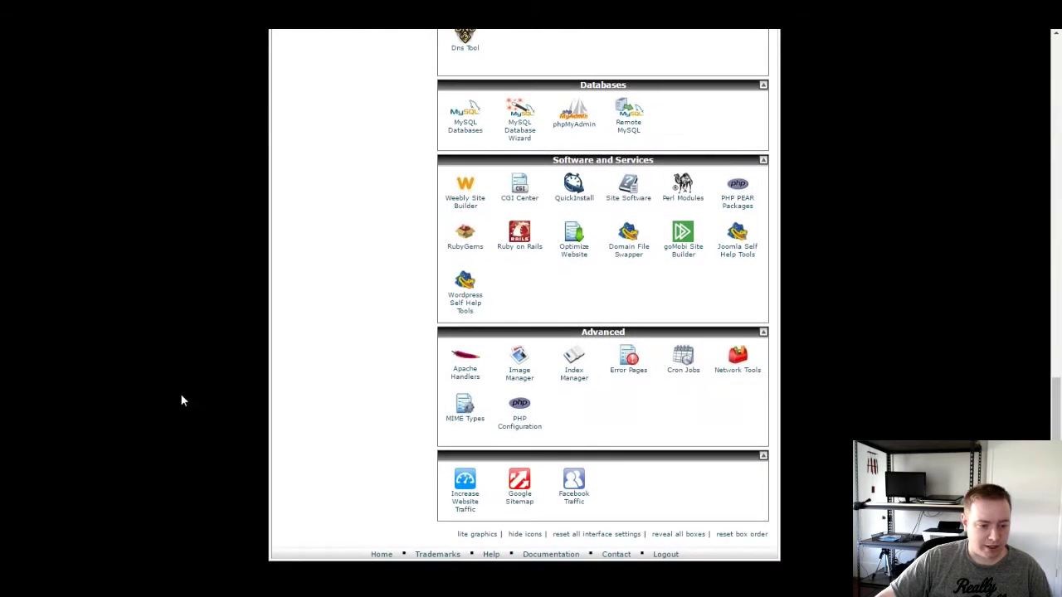
# - Try the cPanel Increase Website Traffic tool twice; both attempts return a 404 error
pyautogui.click(448, 496)
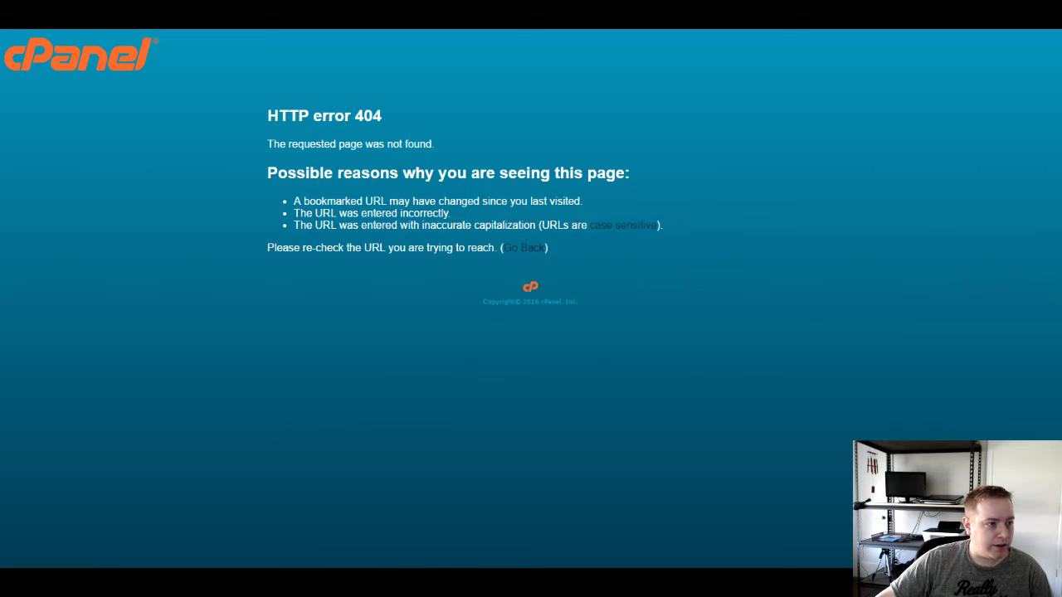
pyautogui.hotkey('alt', 'Left')
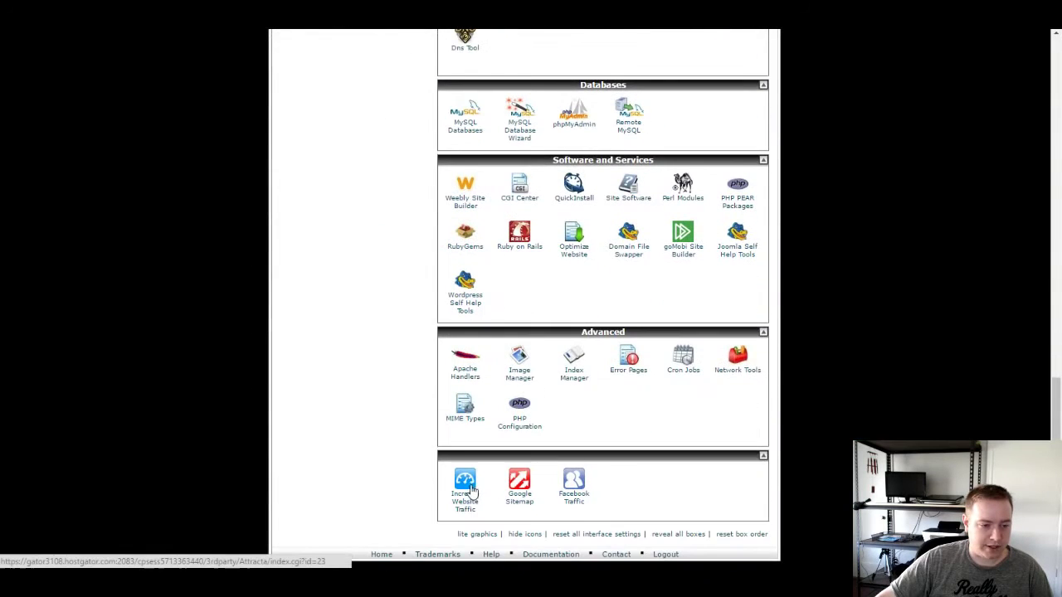
pyautogui.click(466, 481)
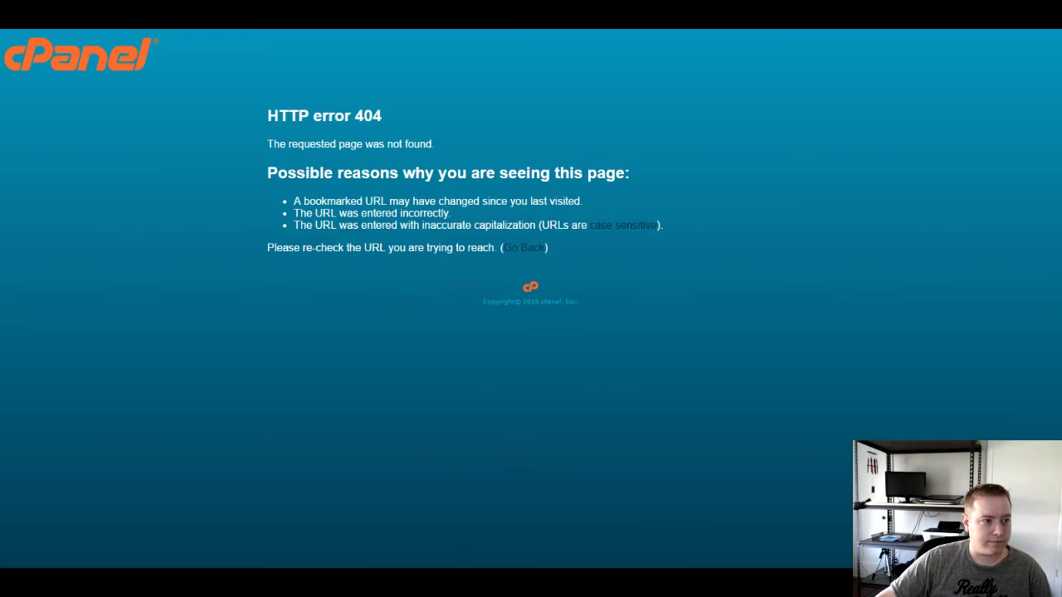
pyautogui.hotkey('alt', 'Left')
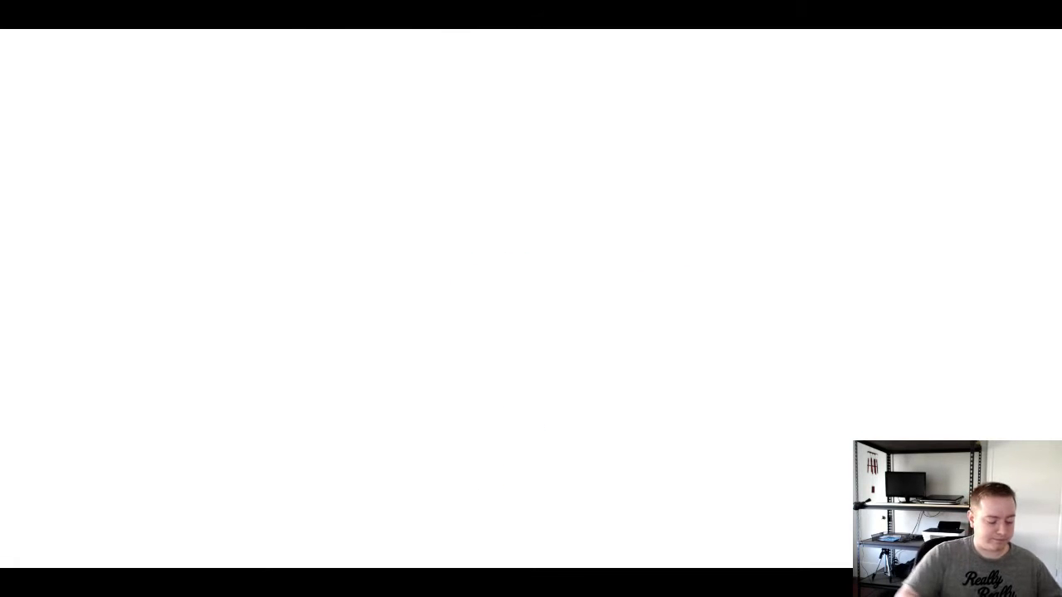
# - Go to attracta.com in the browser
pyautogui.write('attrac')
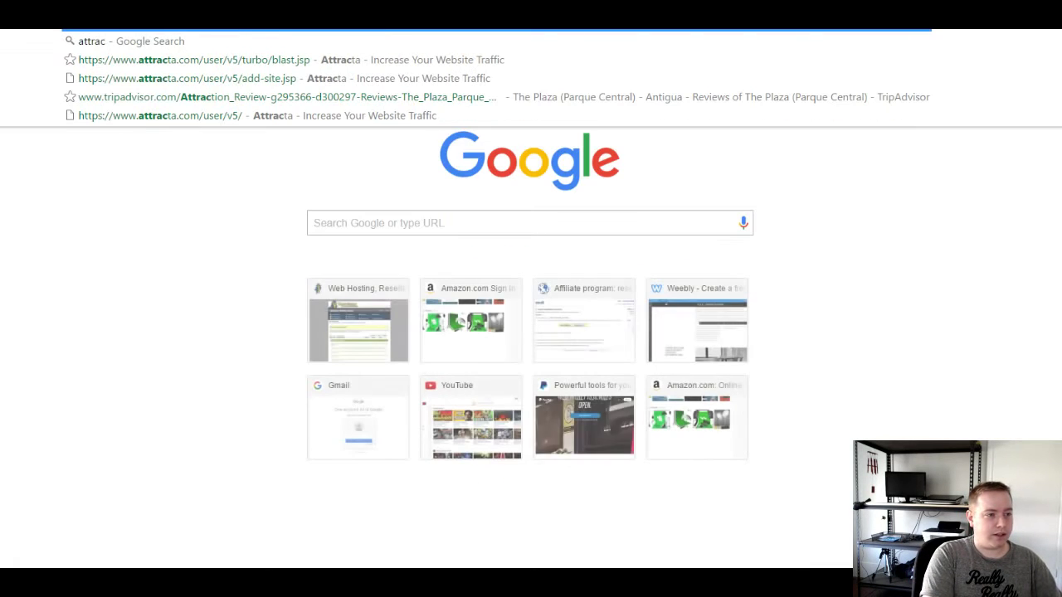
pyautogui.write('ta.com')
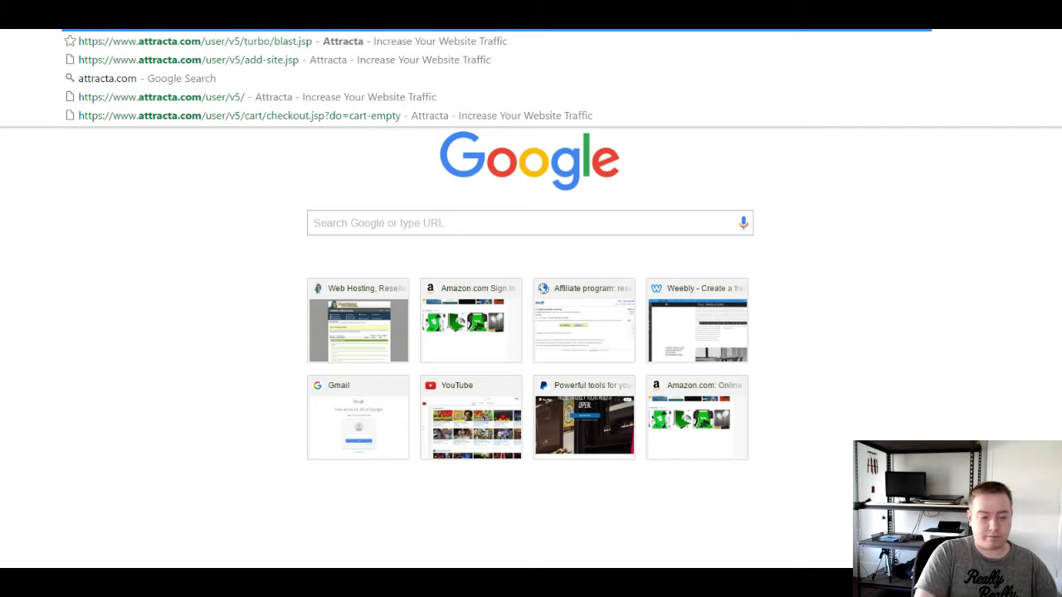
pyautogui.press('Return')
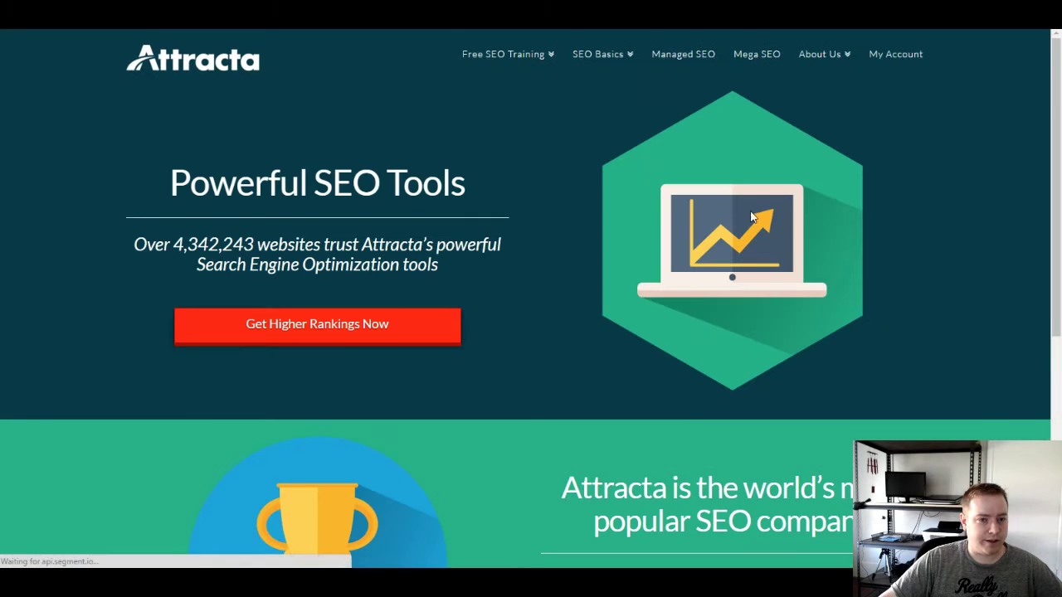
# - From My Account, create and submit the lavadragons.com sitemap, declining the Turbo Traffic offer
pyautogui.click(894, 57)
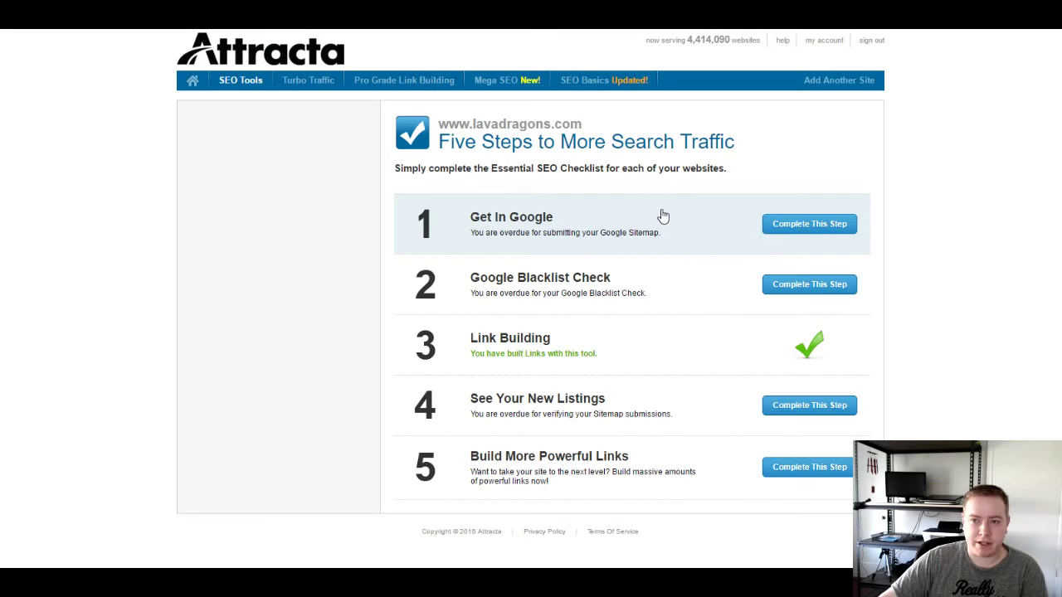
pyautogui.click(785, 231)
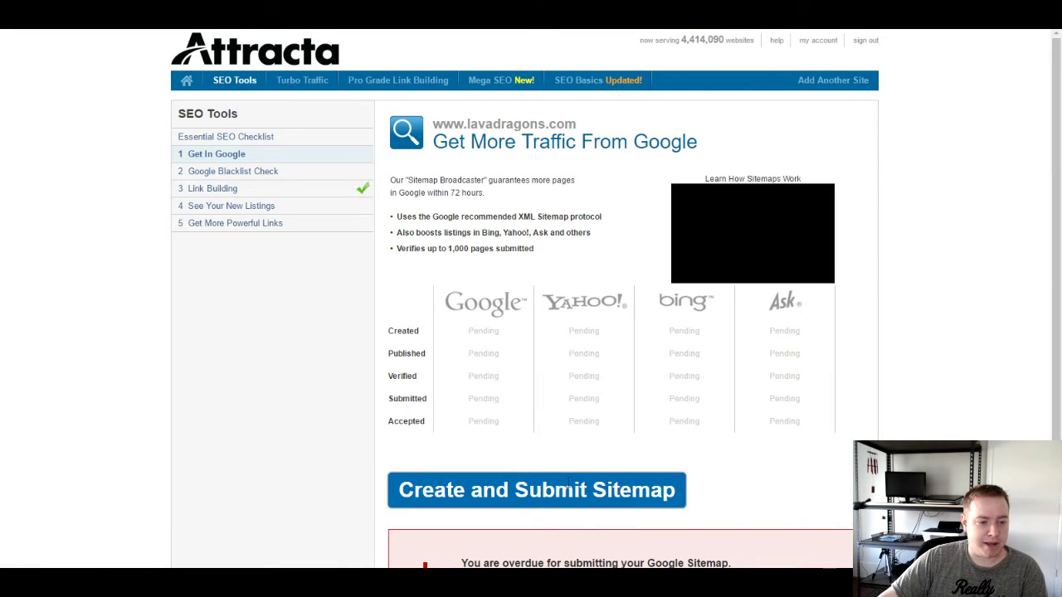
pyautogui.click(555, 496)
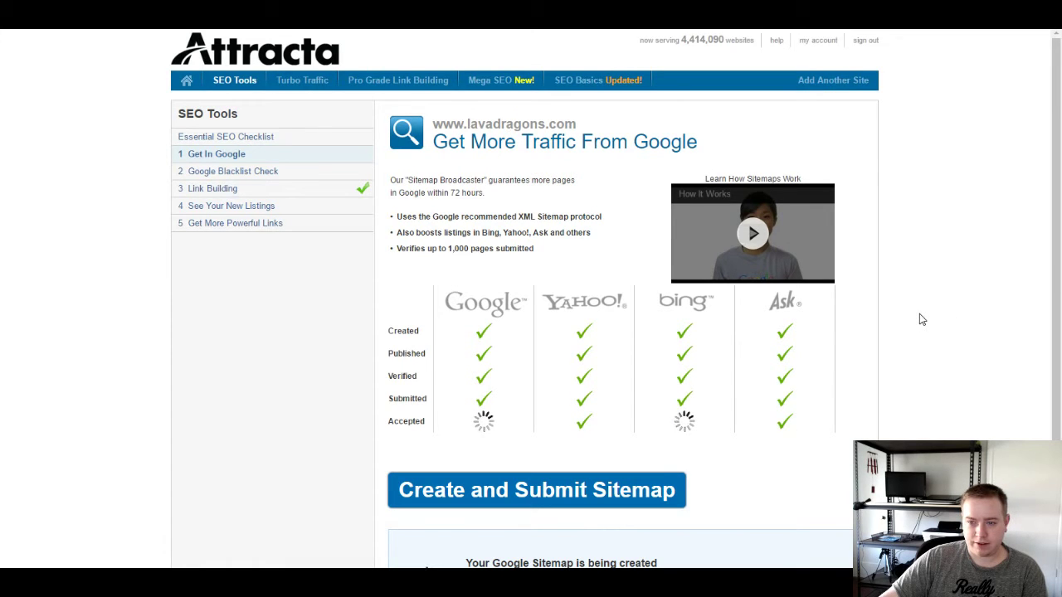
pyautogui.click(569, 502)
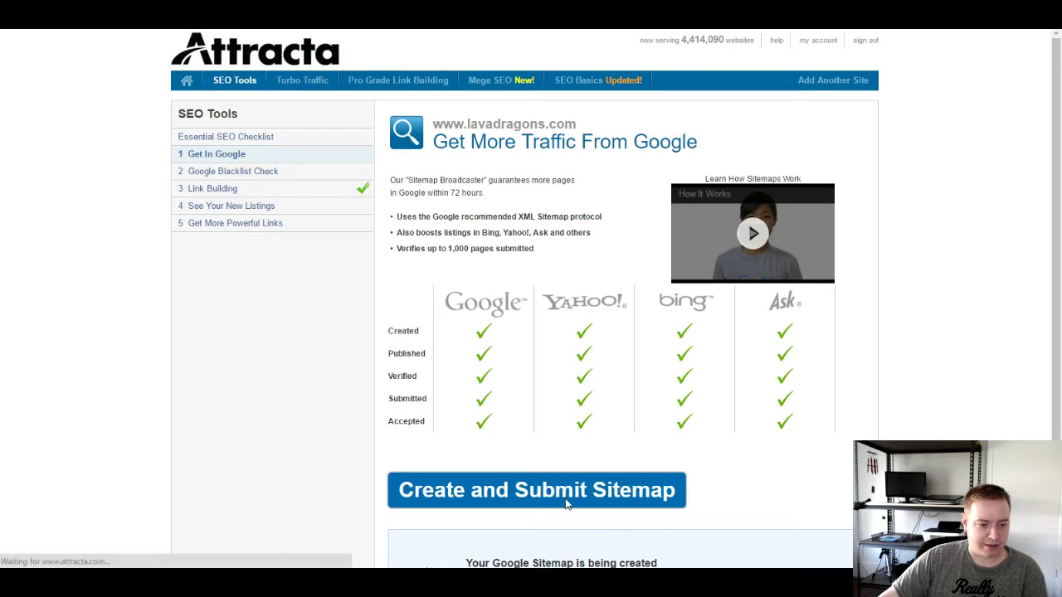
pyautogui.scroll(-3, 830, 484)
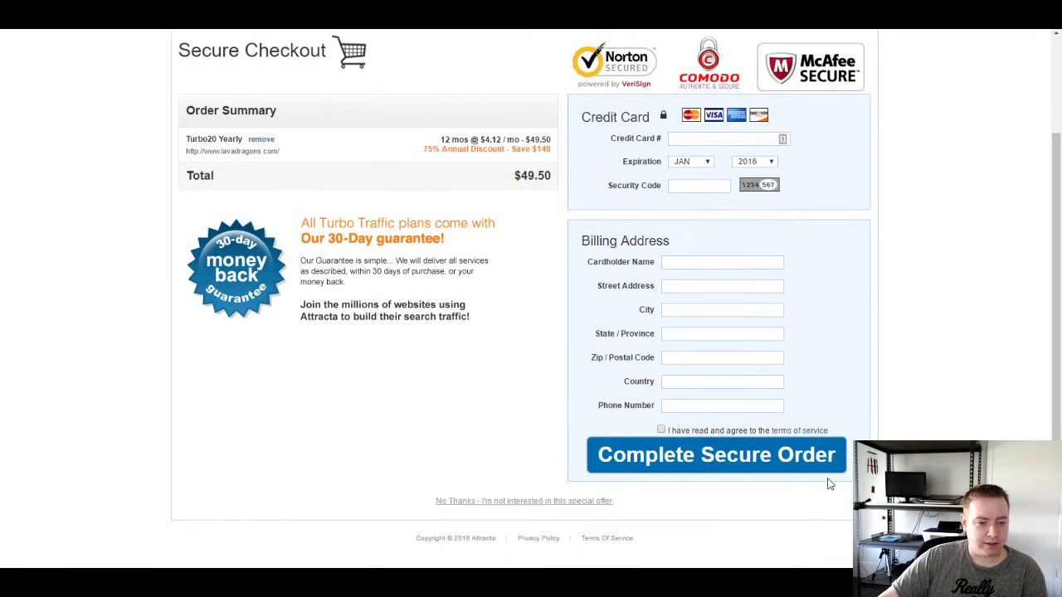
pyautogui.click(546, 501)
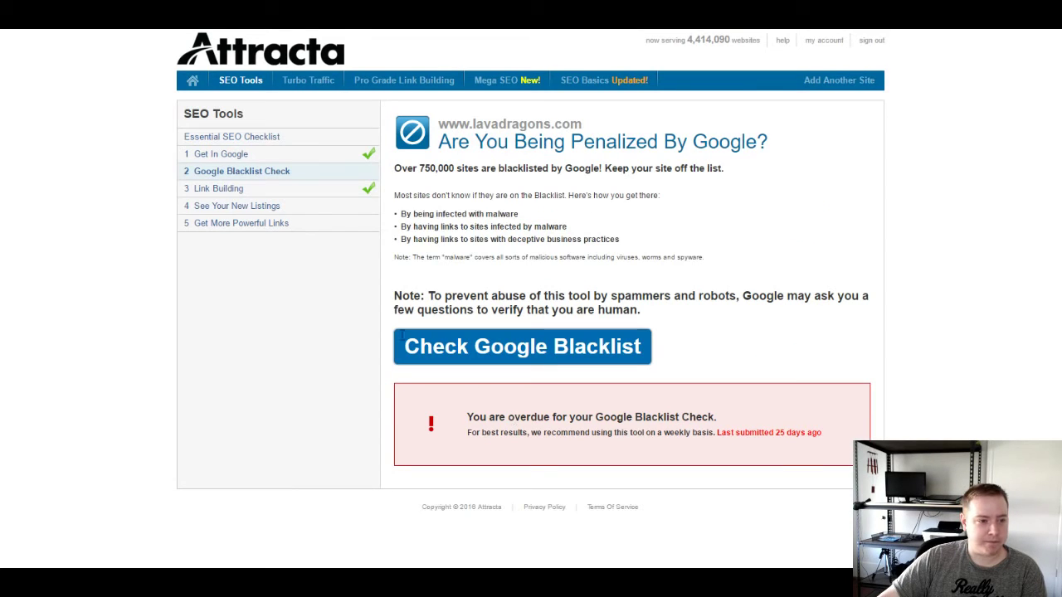
# - Run the Google blacklist check, then move through Link Building to See Your New Listings
pyautogui.click(517, 351)
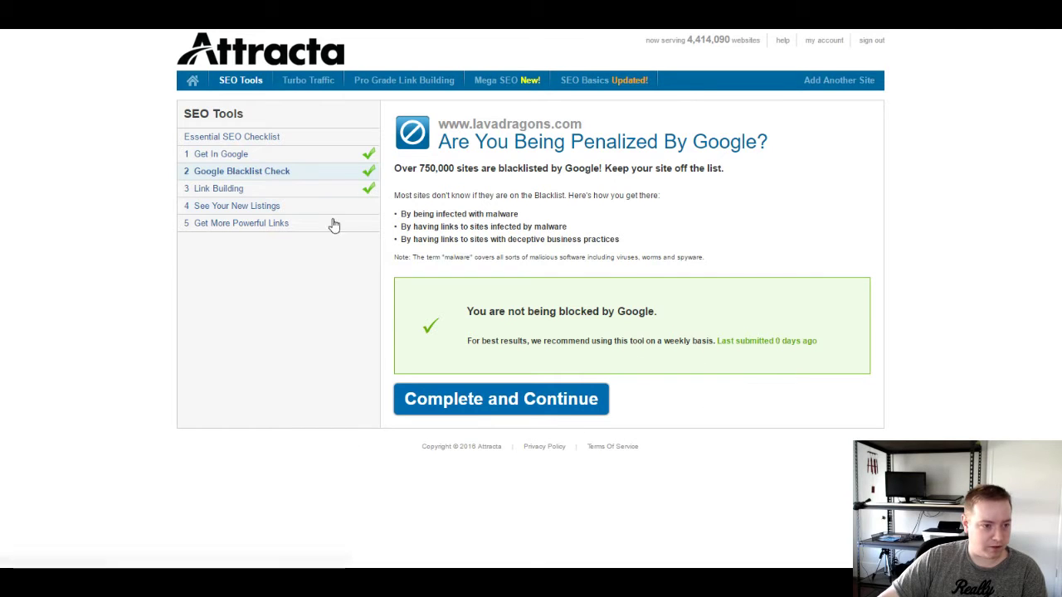
pyautogui.click(307, 197)
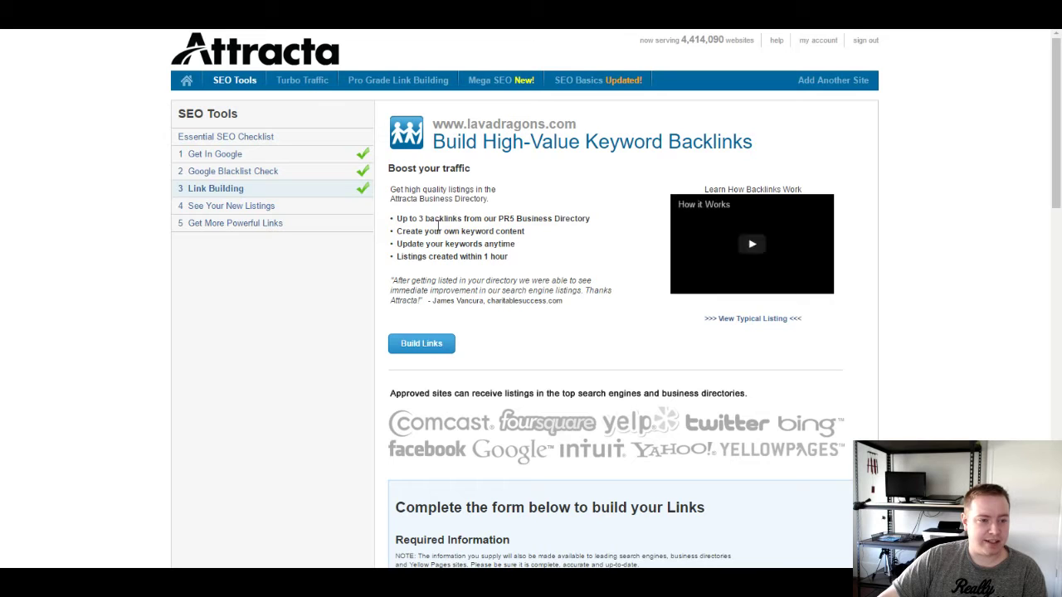
pyautogui.scroll(-3, 324, 398)
pyautogui.scroll(3, 311, 438)
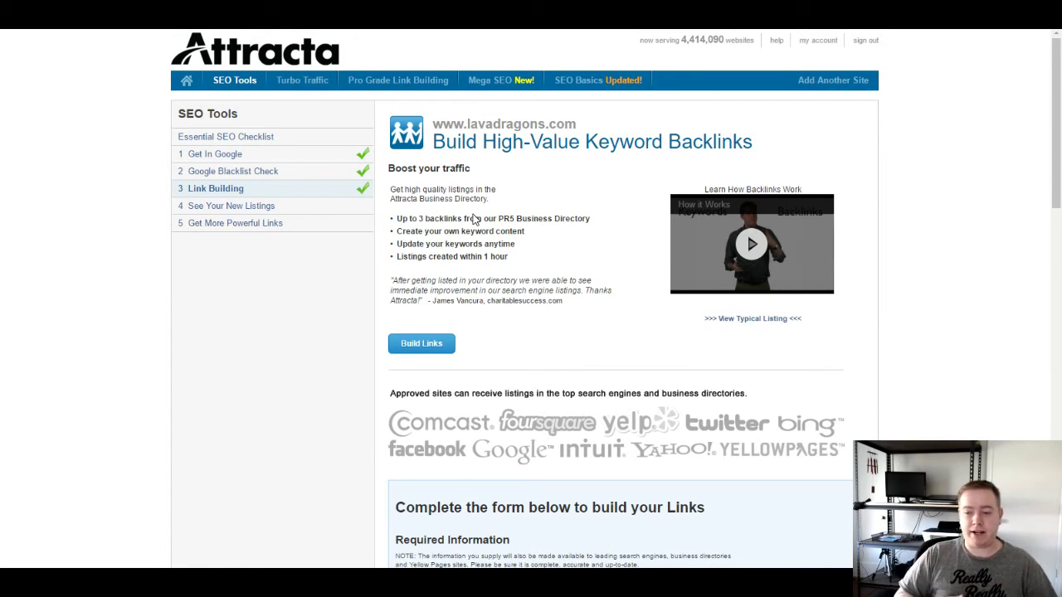
pyautogui.click(271, 209)
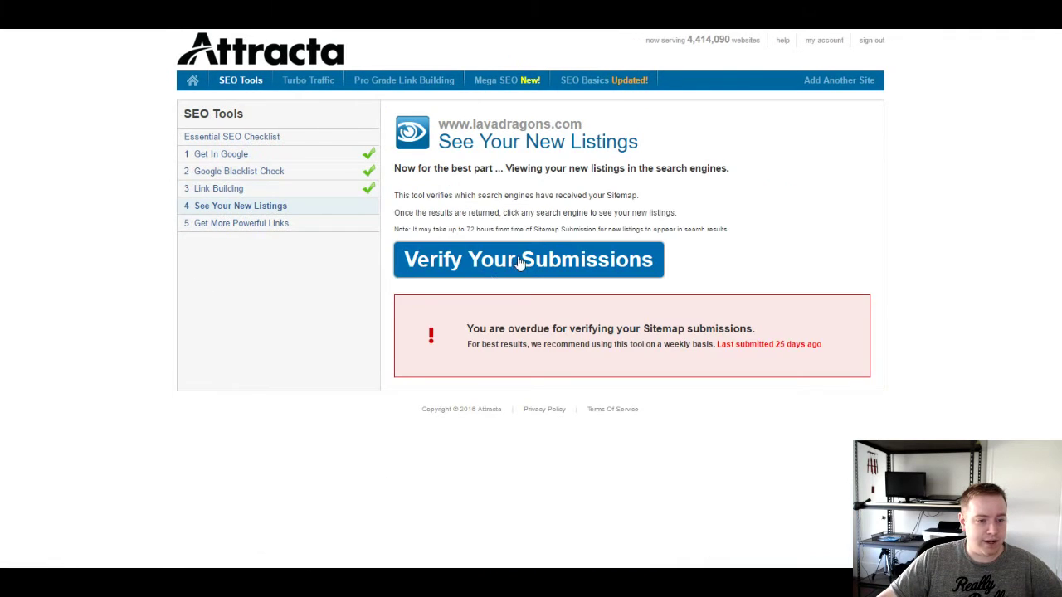
# - Verify the sitemap submissions and view lavadragons.com's listings in Google and Bing
pyautogui.click(521, 263)
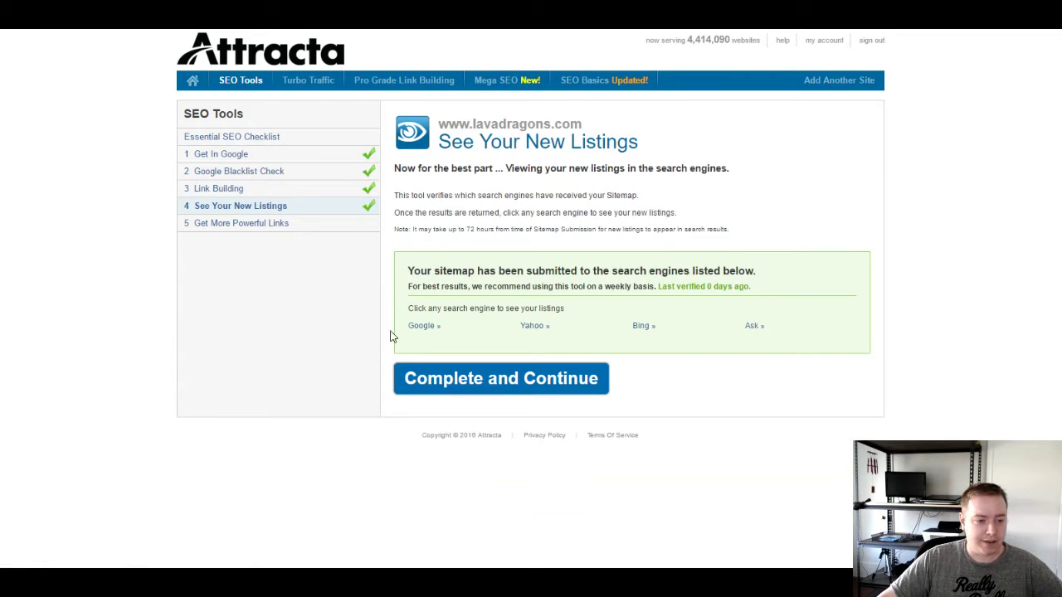
pyautogui.click(420, 330)
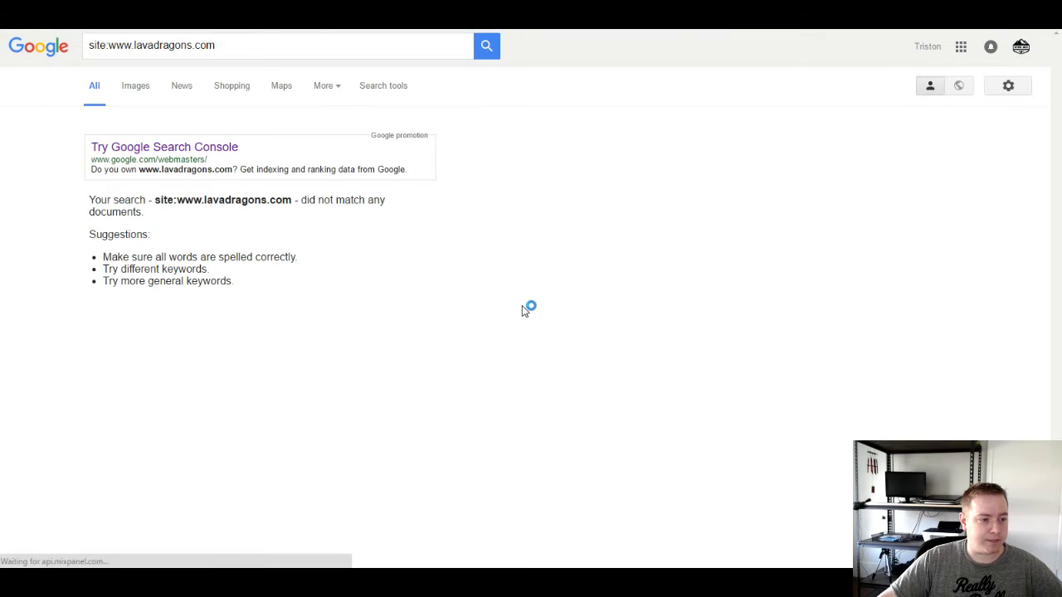
pyautogui.moveTo(156, 199); pyautogui.dragTo(376, 213)
pyautogui.click(366, 206)
pyautogui.hotkey('ctrl', 'w')
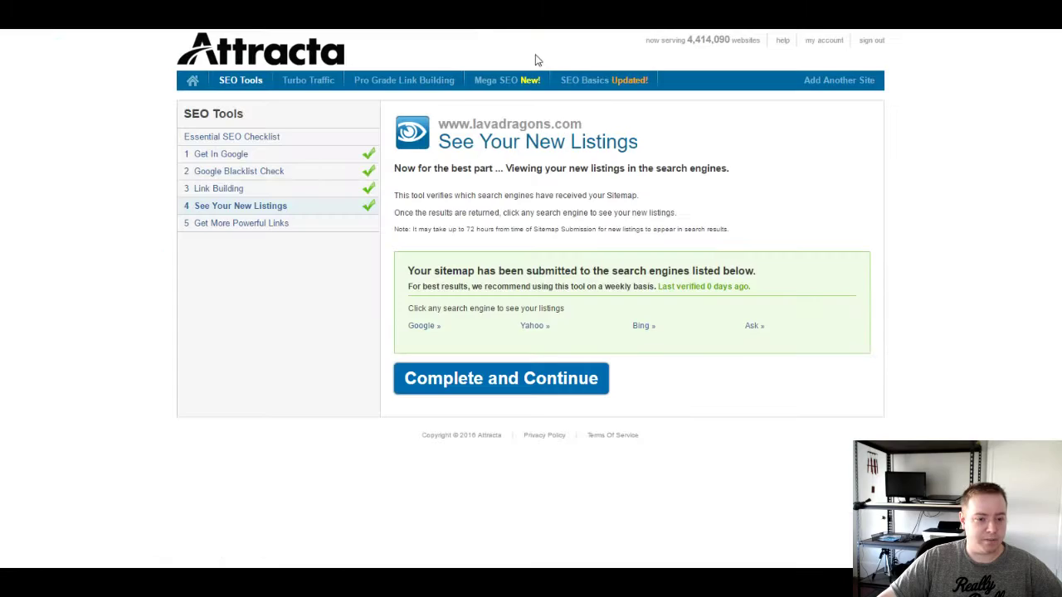
pyautogui.click(637, 328)
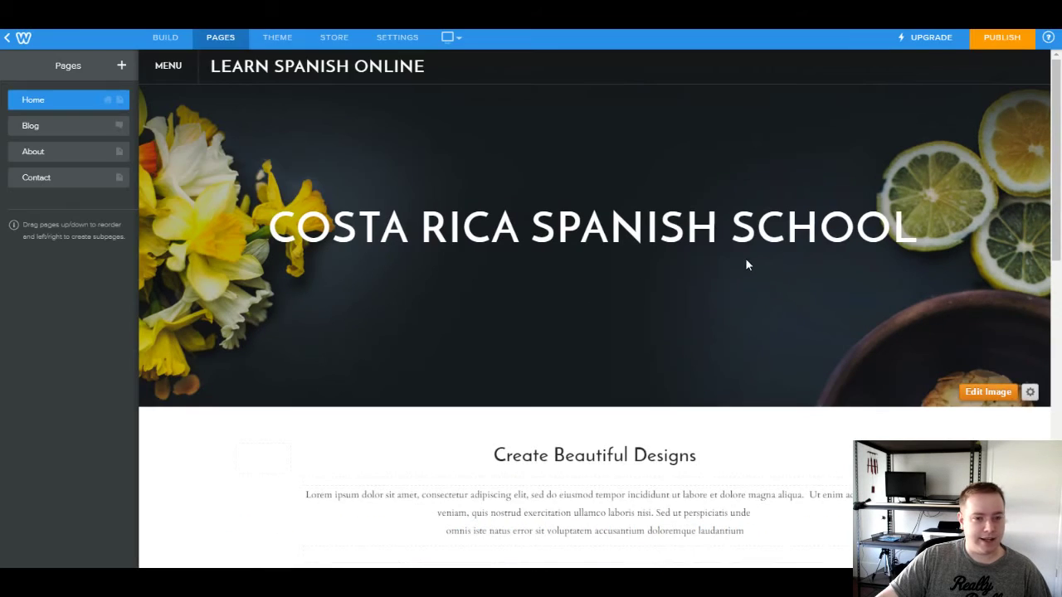
# - Browse the published Spanish school site, its plan upgrade page and the free-website signup panel
pyautogui.scroll(-3, 677, 272)
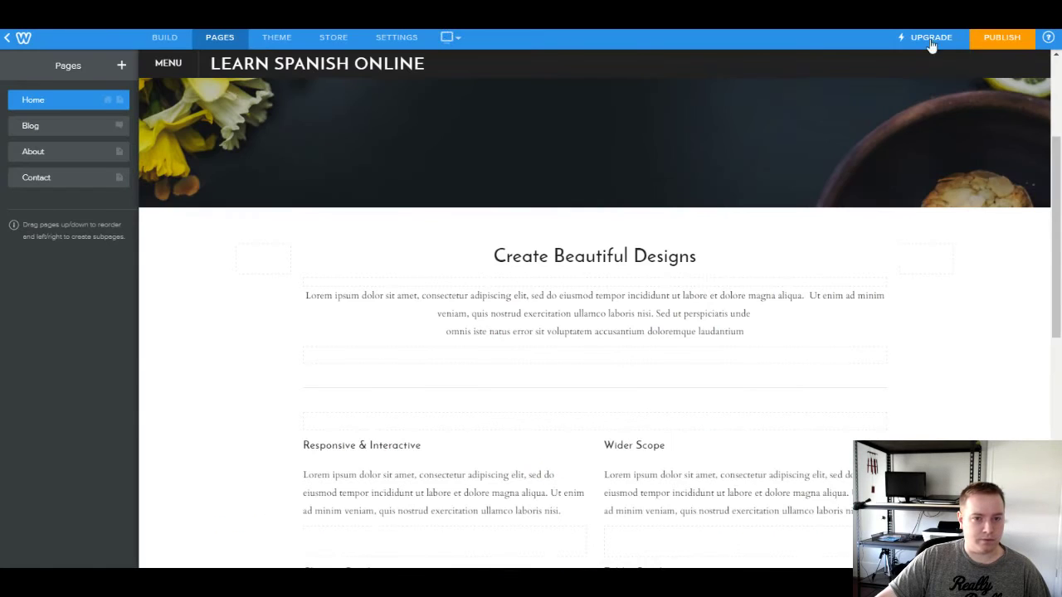
pyautogui.click(919, 43)
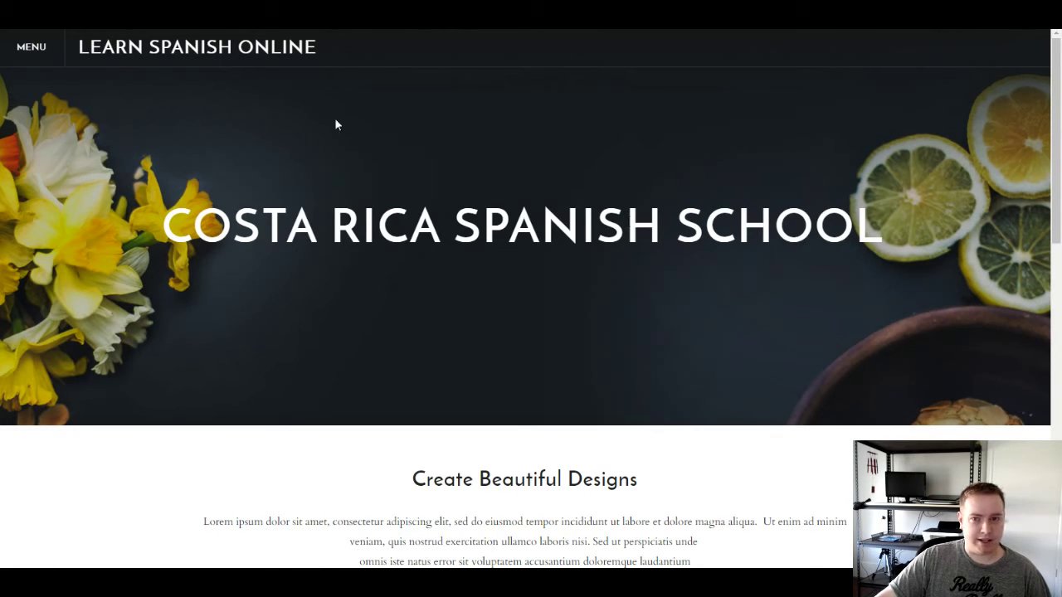
pyautogui.scroll(-10, 336, 124)
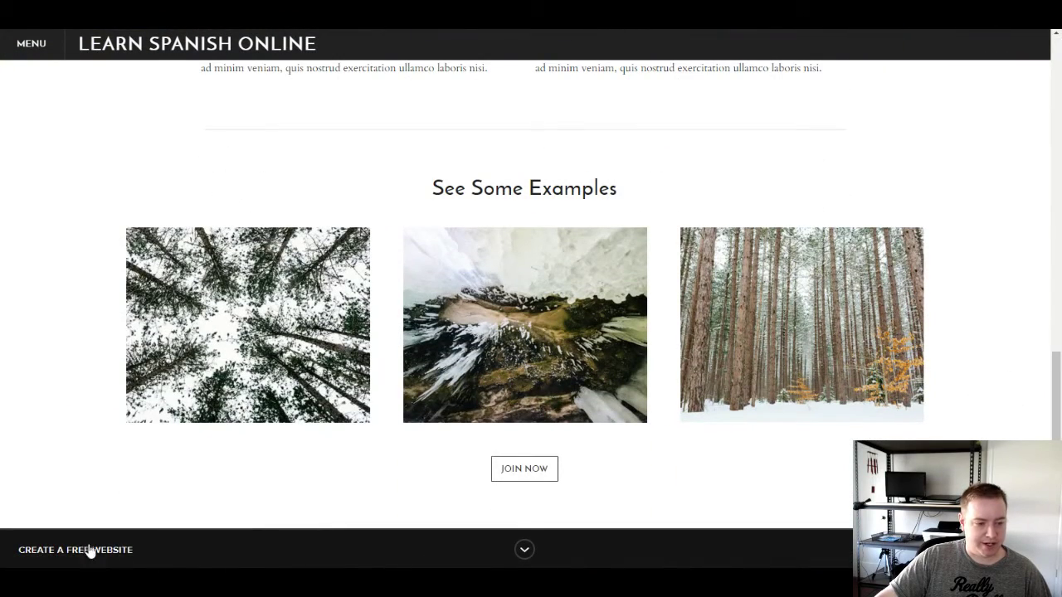
pyautogui.click(525, 550)
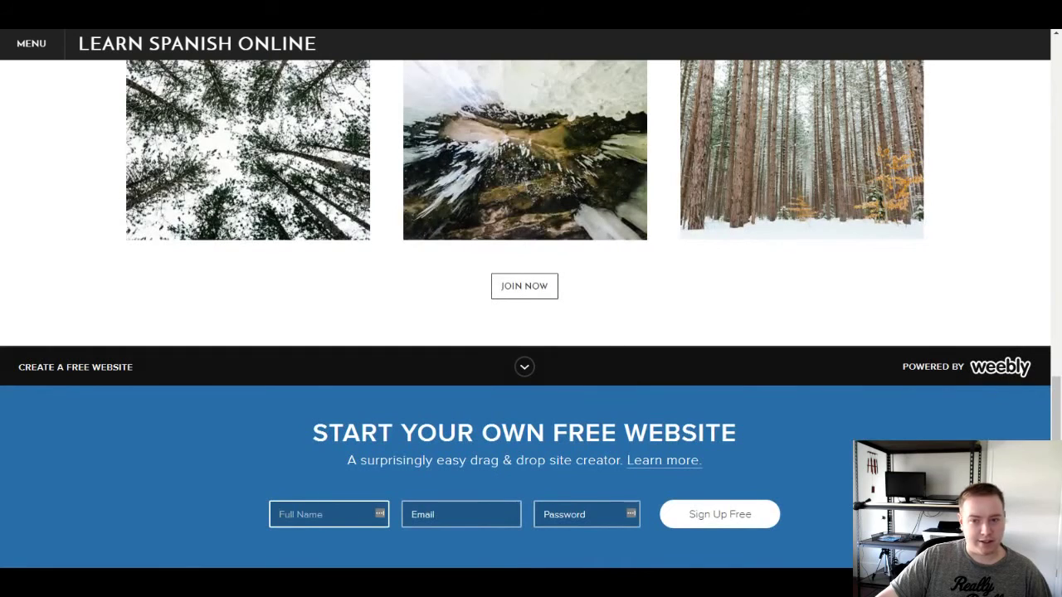
pyautogui.click(525, 368)
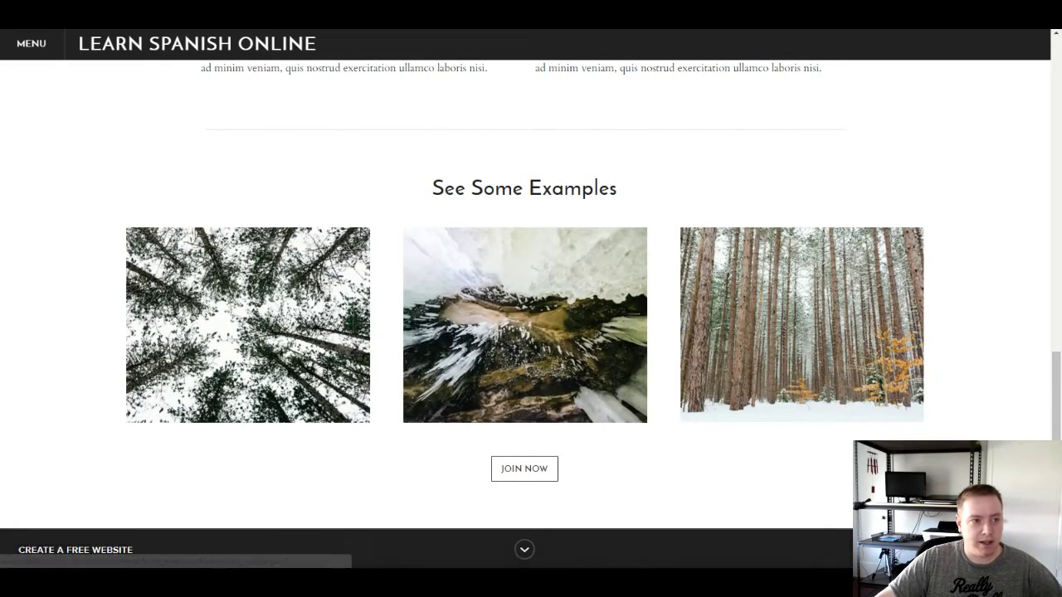
pyautogui.scroll(15, 532, 315)
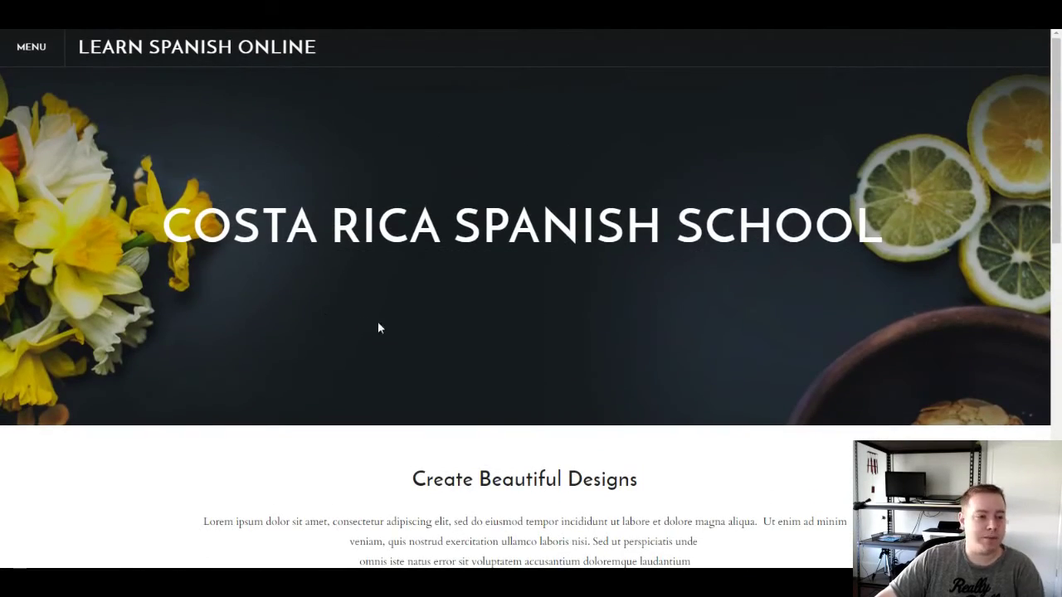
pyautogui.scroll(-15, 379, 327)
pyautogui.scroll(15, 409, 374)
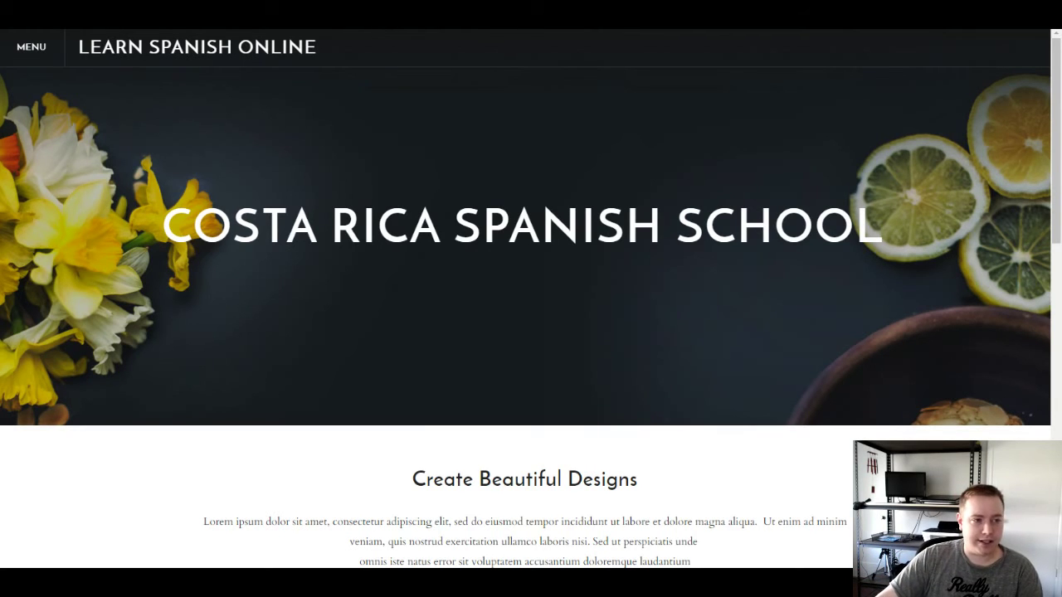
pyautogui.scroll(-10, 775, 441)
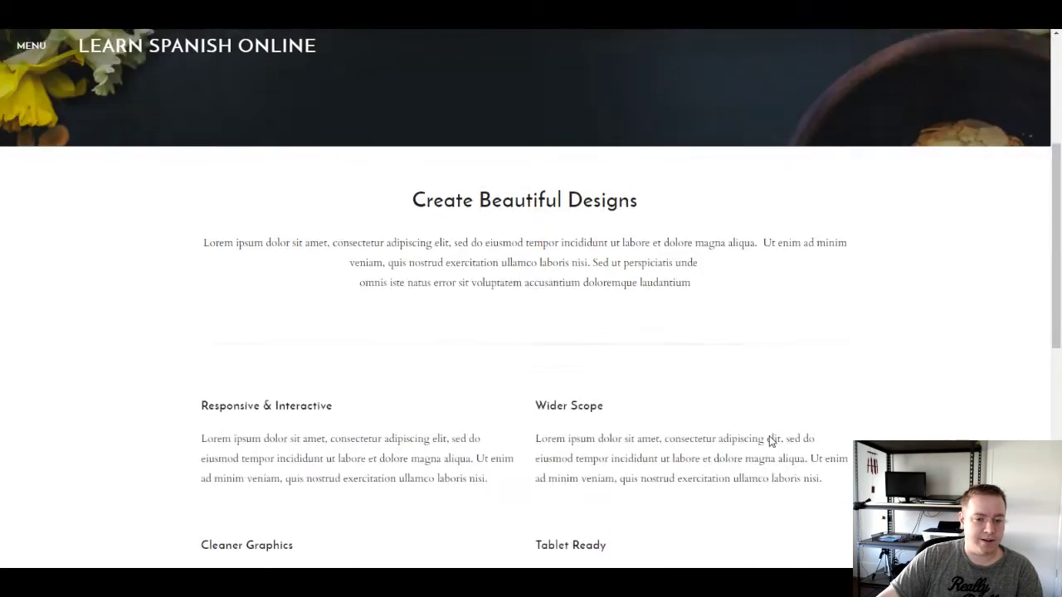
pyautogui.scroll(4, 531, 315)
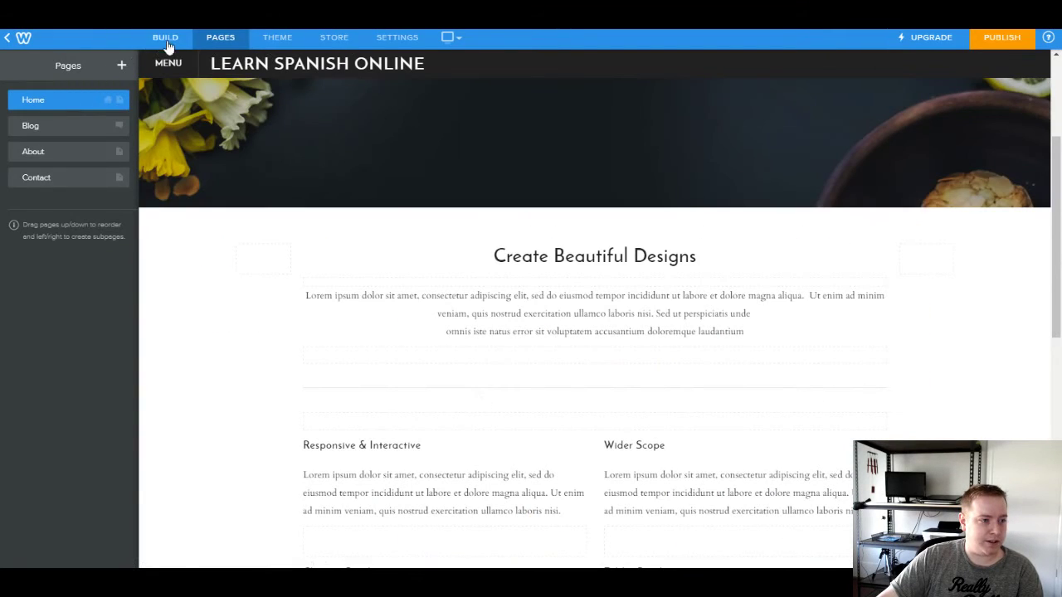
# - Browse the BUILD elements and try dragging a Document element onto the Home page
pyautogui.click(165, 38)
pyautogui.scroll(-4, 77, 282)
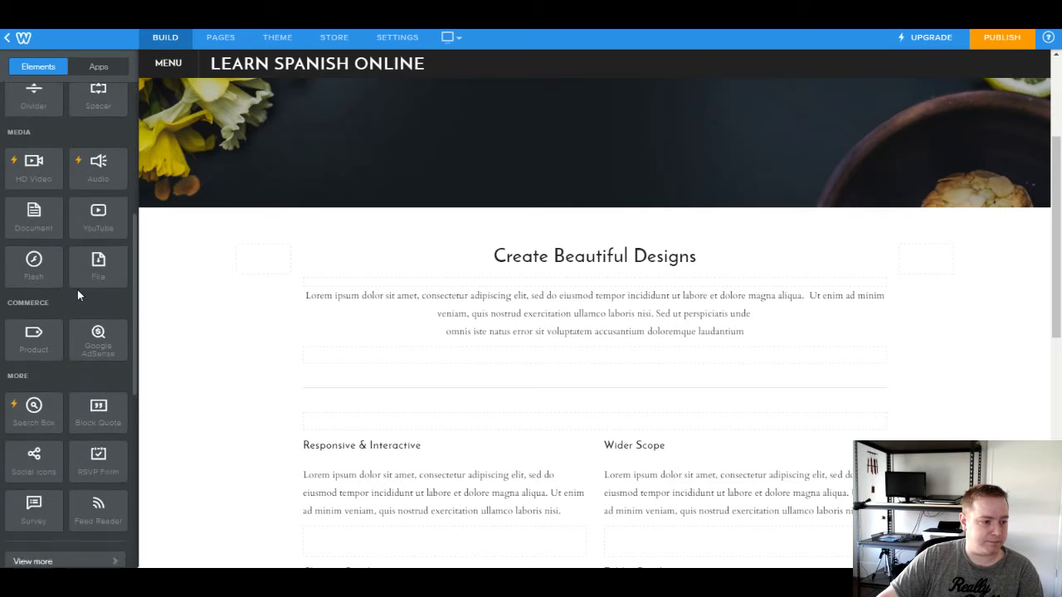
pyautogui.scroll(-1, 77, 295)
pyautogui.scroll(3, 78, 282)
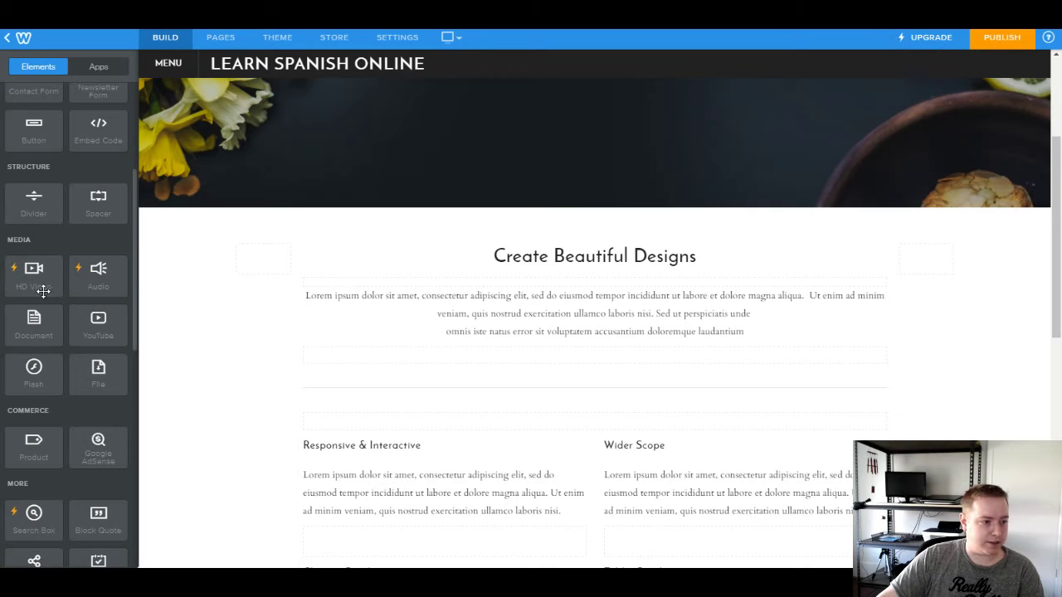
pyautogui.moveTo(20, 329); pyautogui.dragTo(491, 365)
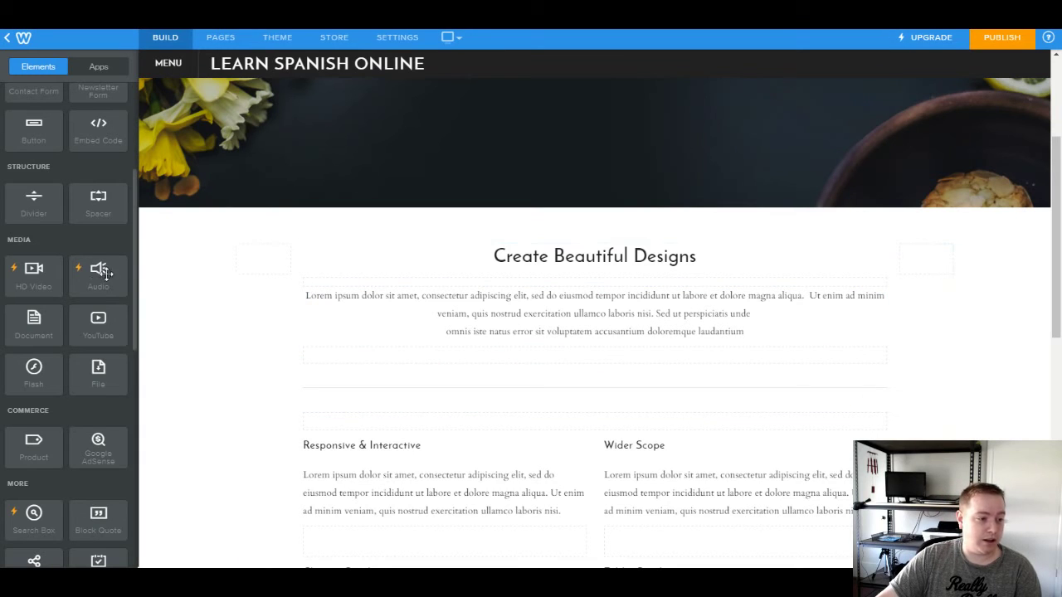
pyautogui.scroll(-3, 54, 369)
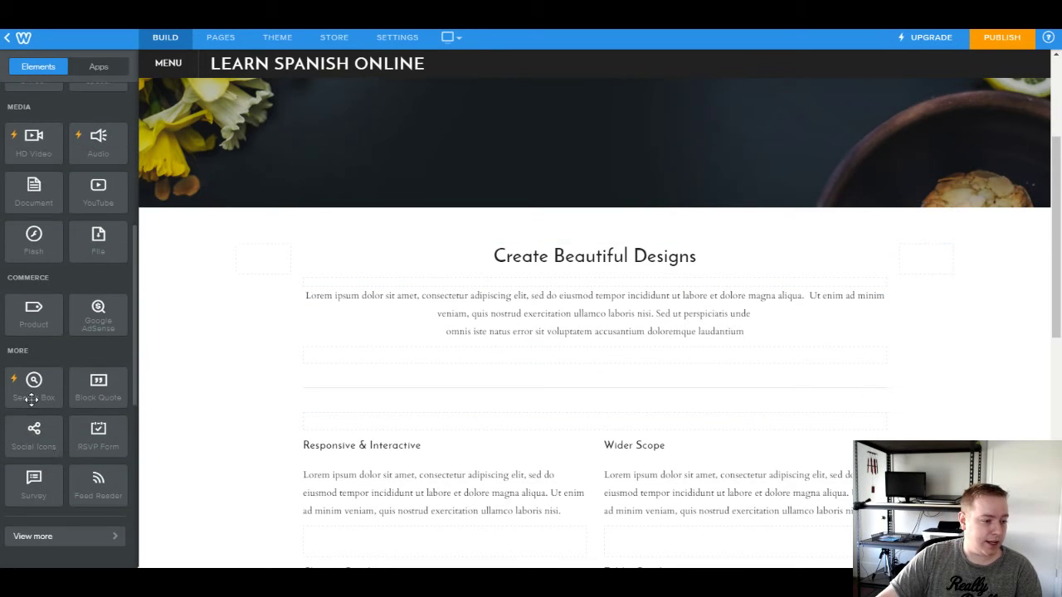
pyautogui.scroll(5, 88, 420)
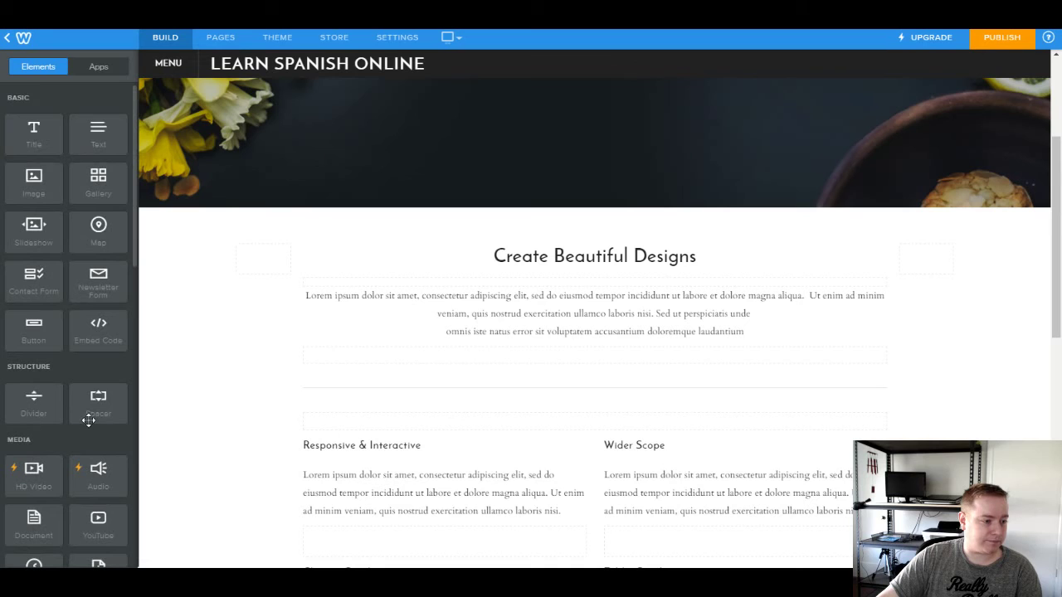
pyautogui.scroll(-5, 98, 403)
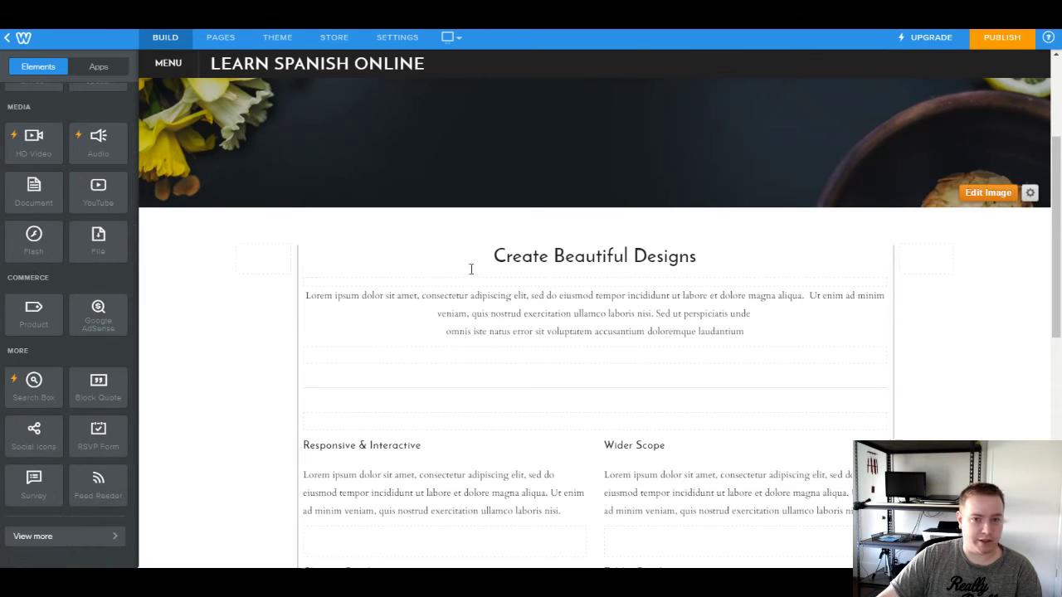
pyautogui.scroll(3, 557, 330)
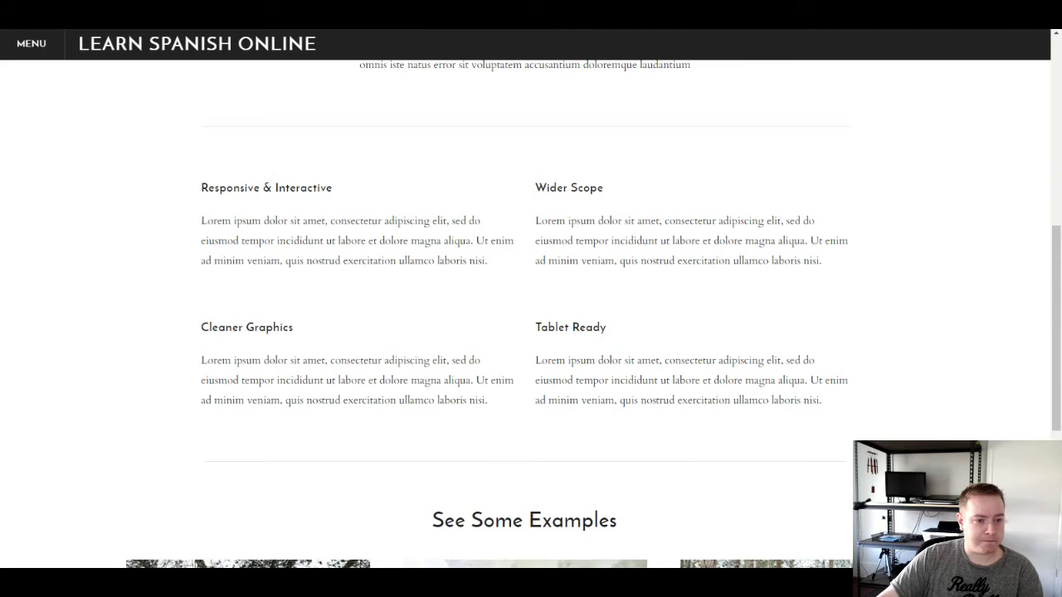
pyautogui.scroll(10, 396, 244)
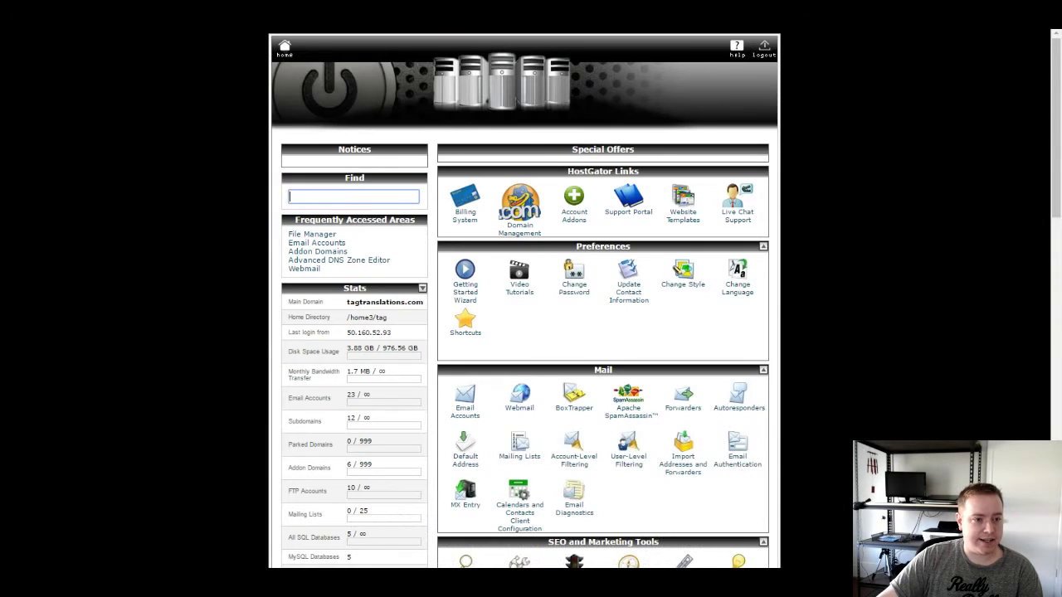
# - Scroll through the cPanel tool sections to locate the Domains group
pyautogui.scroll(-3, 891, 382)
pyautogui.scroll(-8, 860, 386)
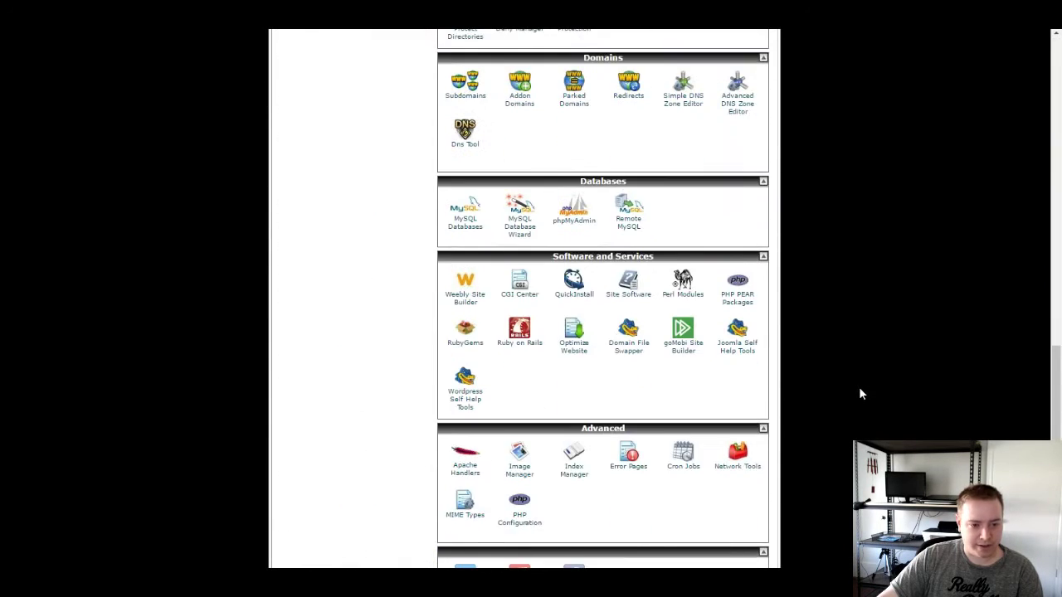
pyautogui.scroll(5, 857, 387)
pyautogui.scroll(6, 857, 381)
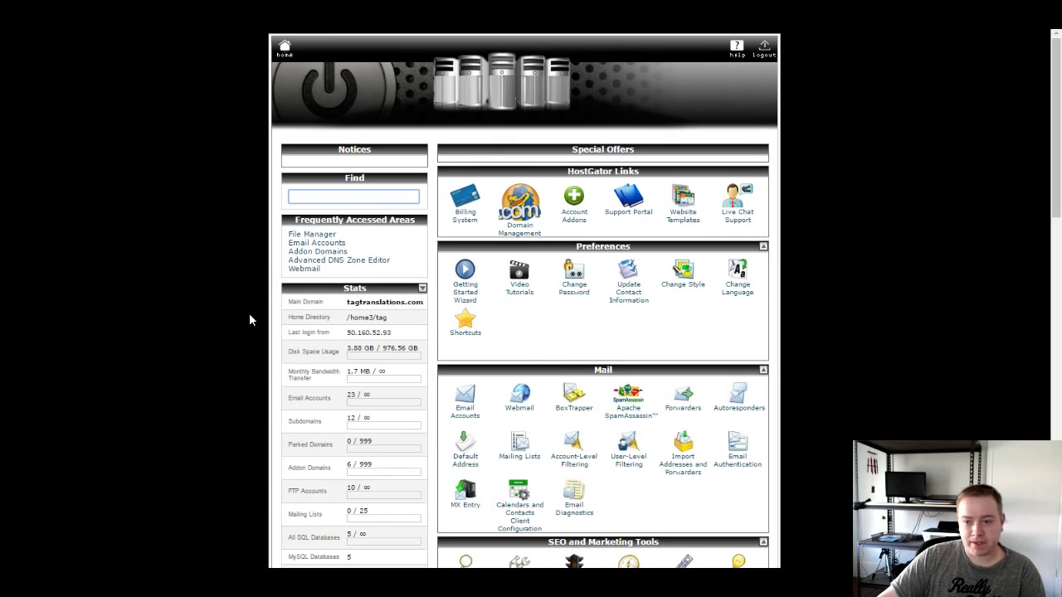
pyautogui.scroll(-3, 249, 366)
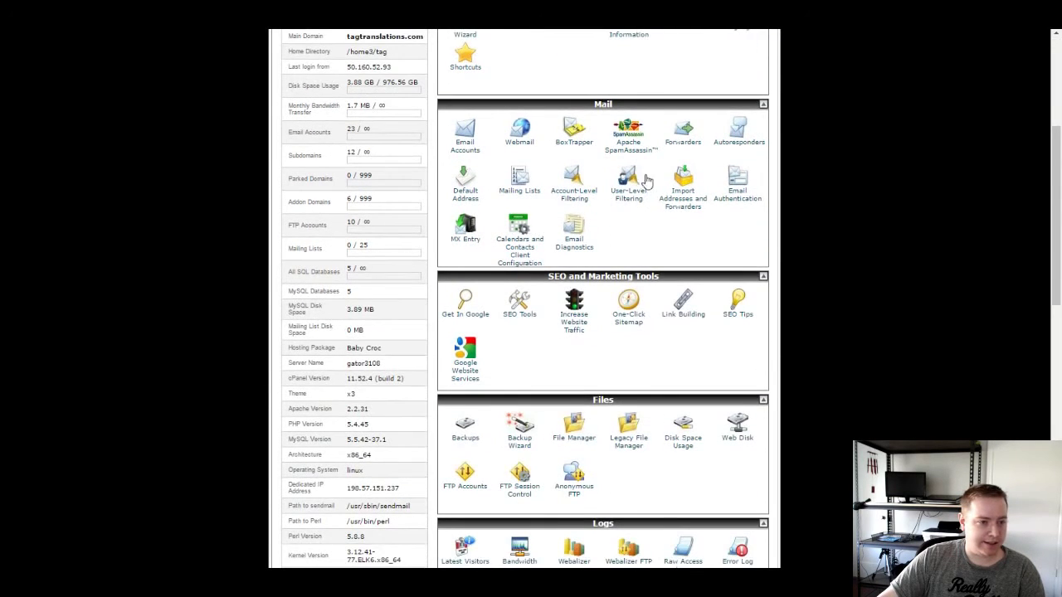
pyautogui.scroll(-6, 794, 452)
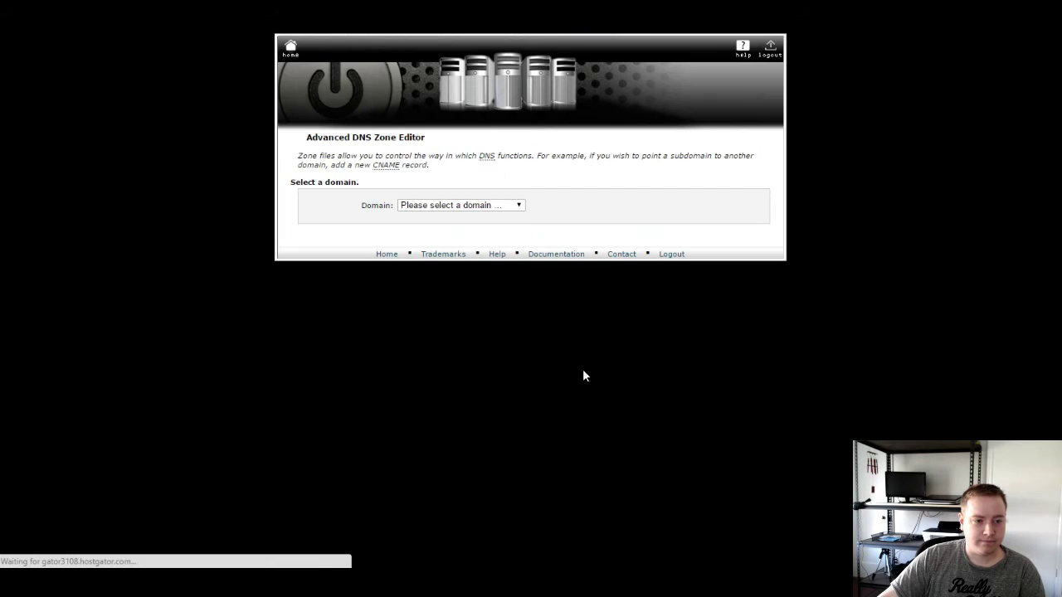
# - Select costarica-spanishschool.com as the domain in the Advanced DNS Zone Editor
pyautogui.click(485, 205)
pyautogui.click(486, 240)
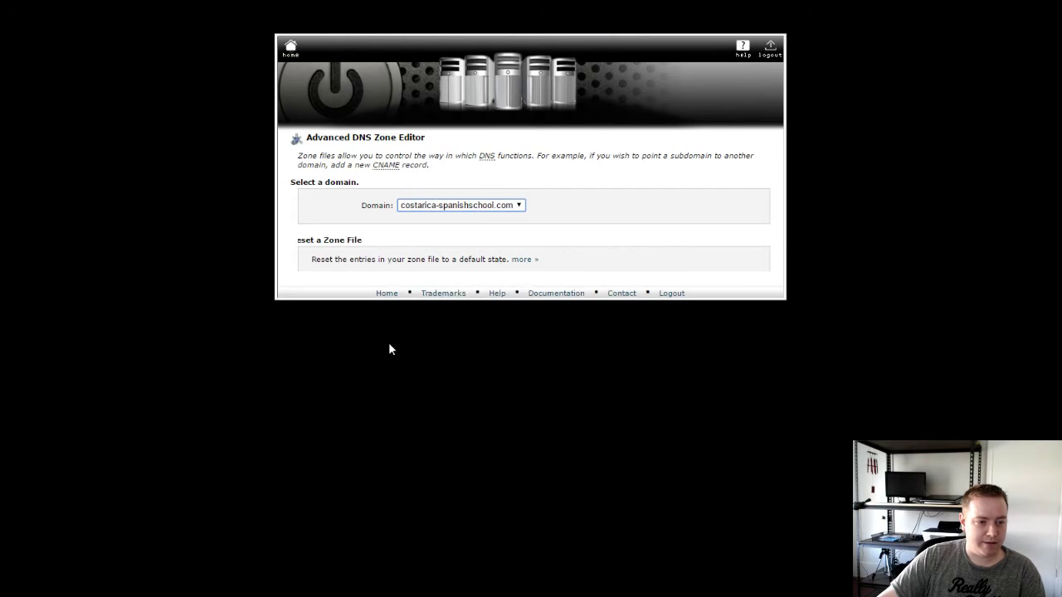
pyautogui.scroll(-3, 287, 316)
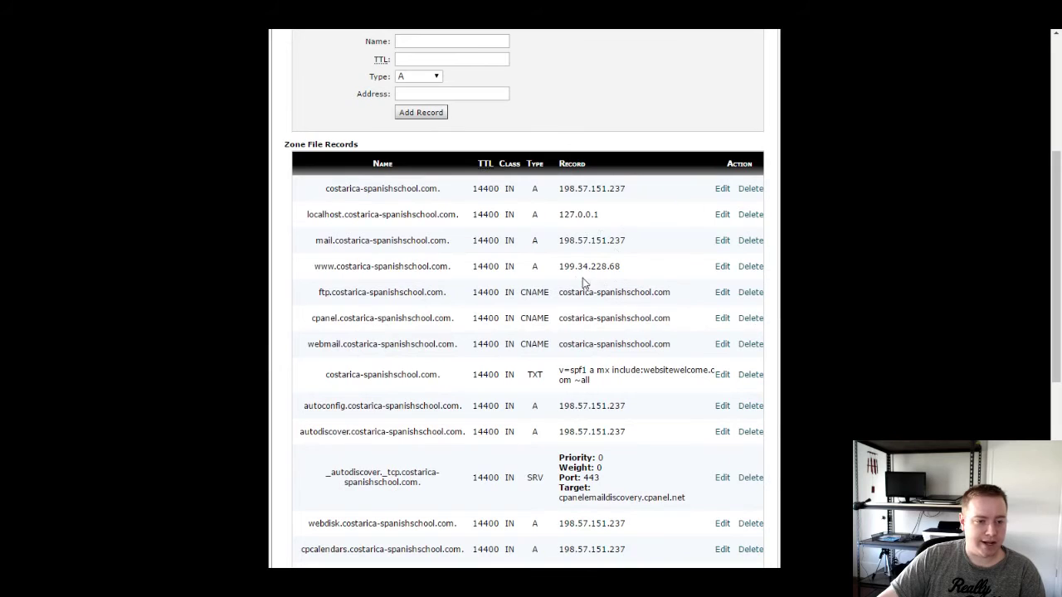
pyautogui.scroll(3, 465, 273)
# - Draft a wildcard A record named * with TTL 14400, then select the www host name
pyautogui.click(415, 239)
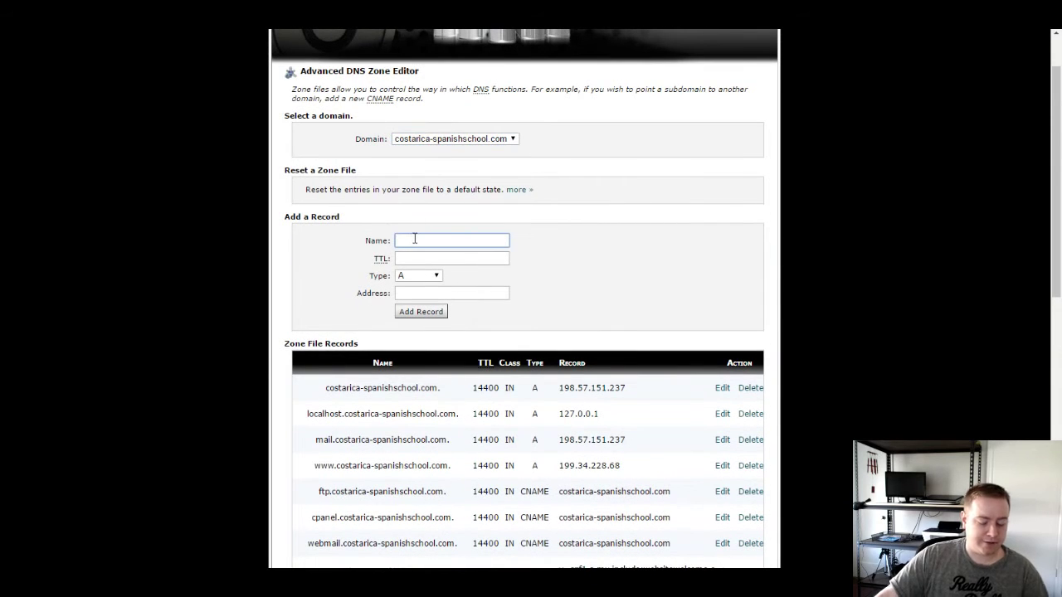
pyautogui.write('@')
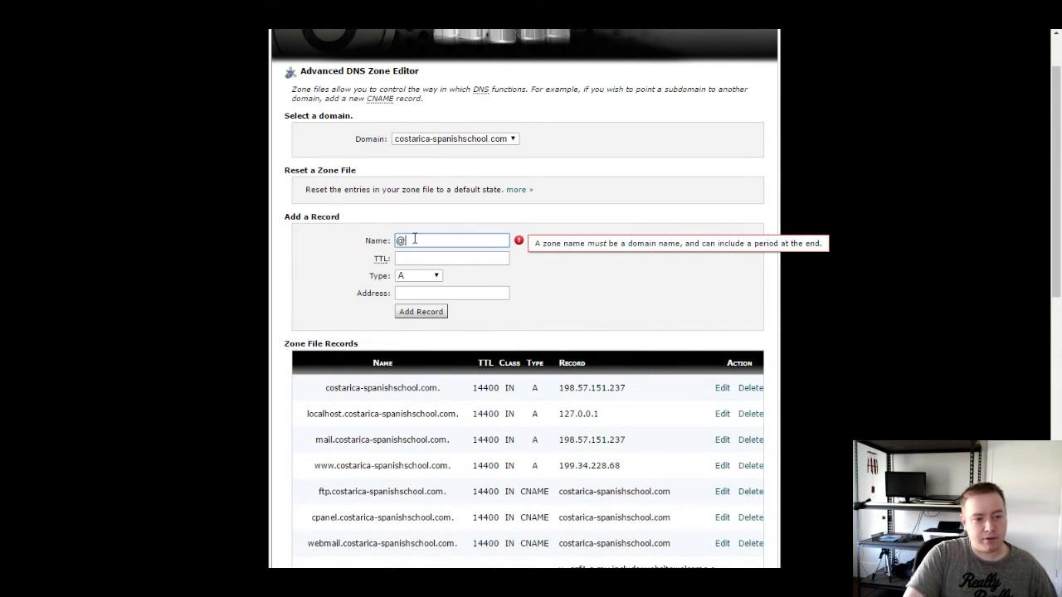
pyautogui.press('BackSpace')
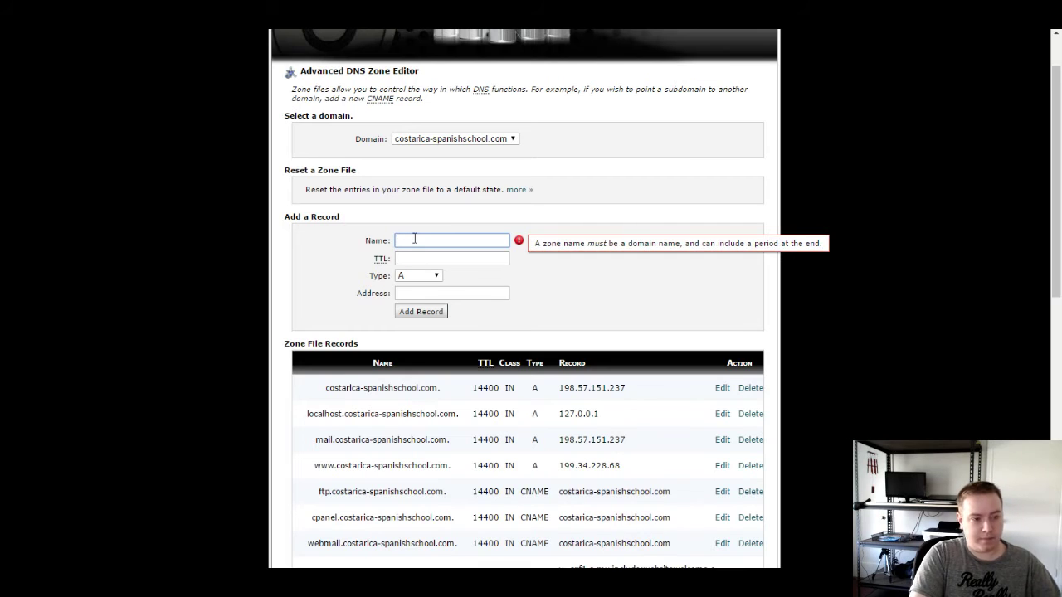
pyautogui.write('*')
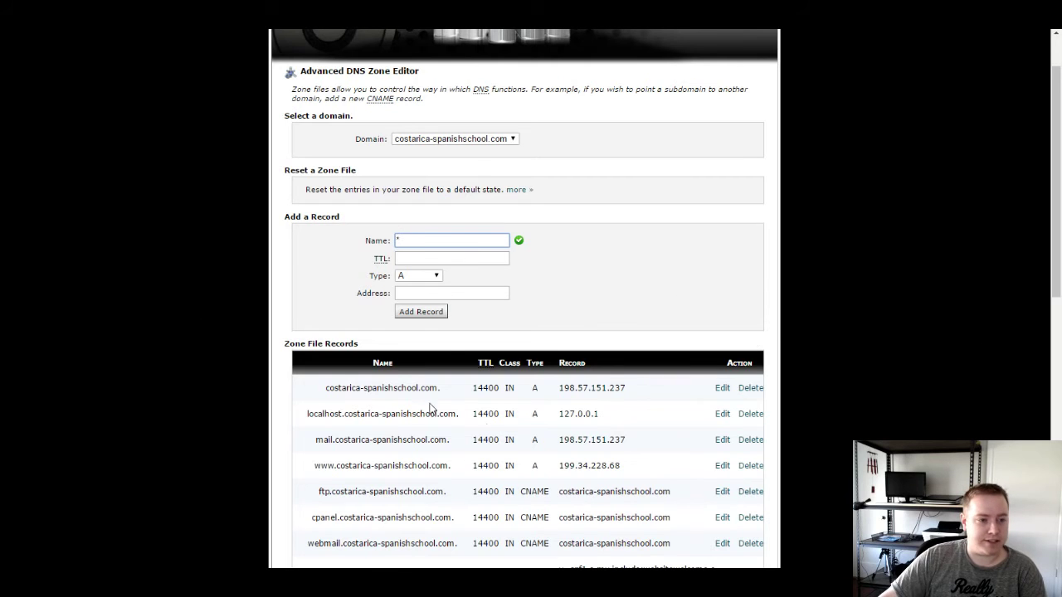
pyautogui.press('Tab')
pyautogui.write('1')
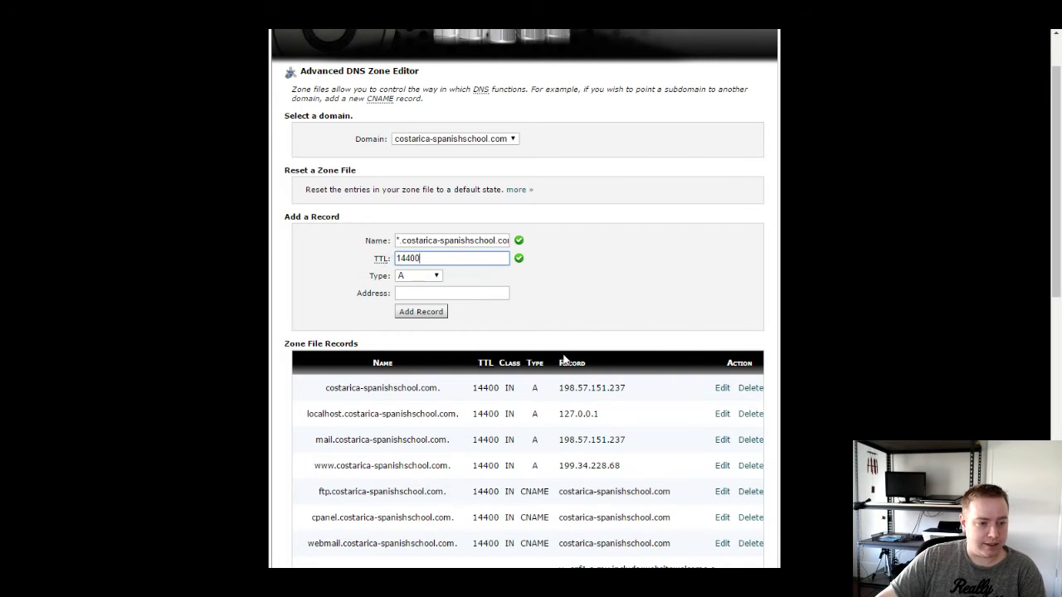
pyautogui.click(413, 294)
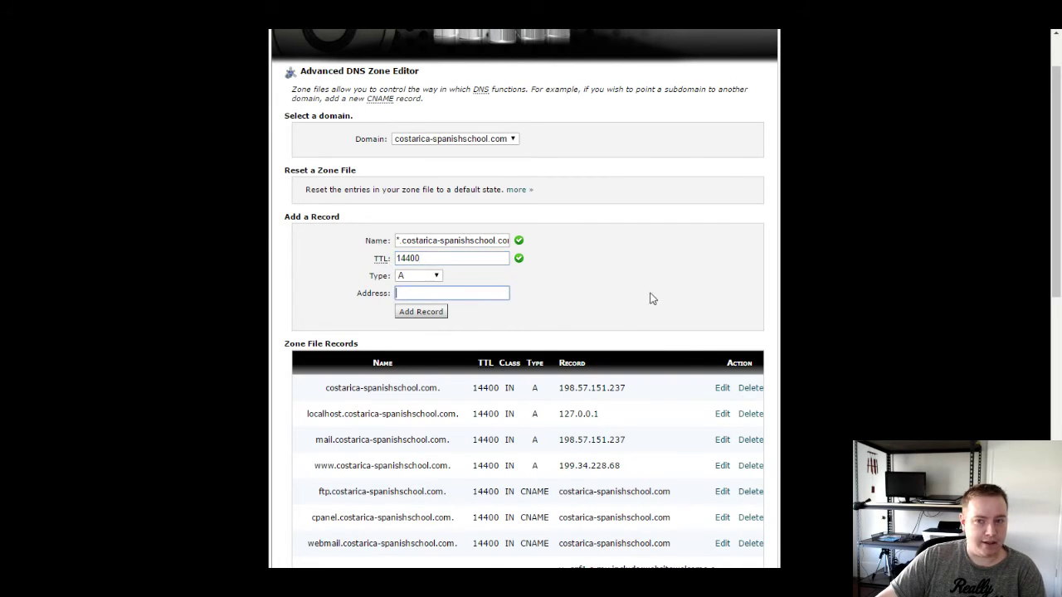
pyautogui.scroll(-3, 806, 330)
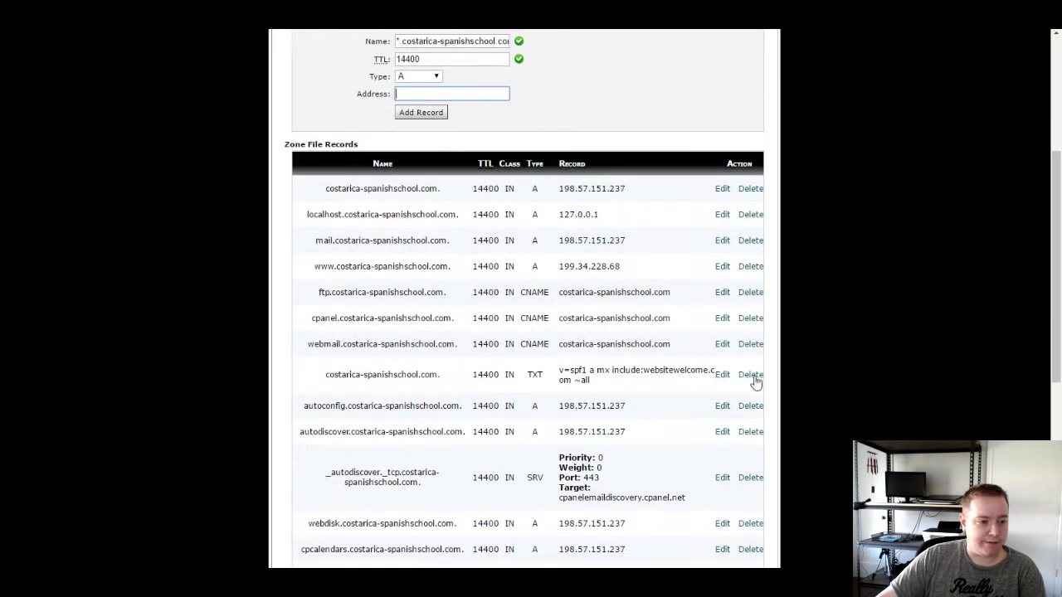
pyautogui.moveTo(314, 266); pyautogui.dragTo(444, 267)
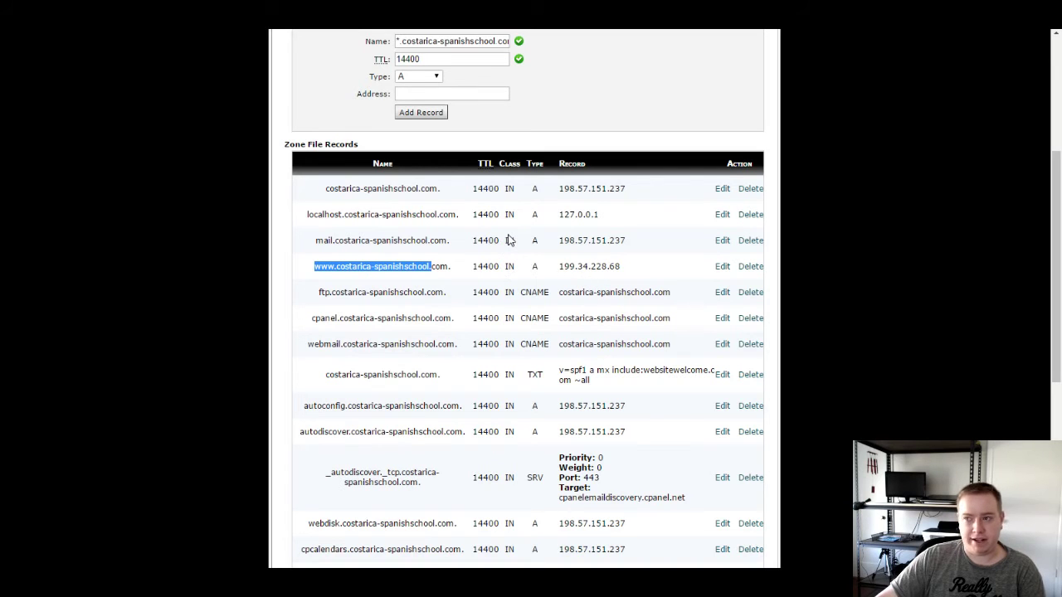
# - Cycle through the live site and Weebly editor tabs, returning to the DNS zone records
pyautogui.hotkey('ctrl', 'Tab')
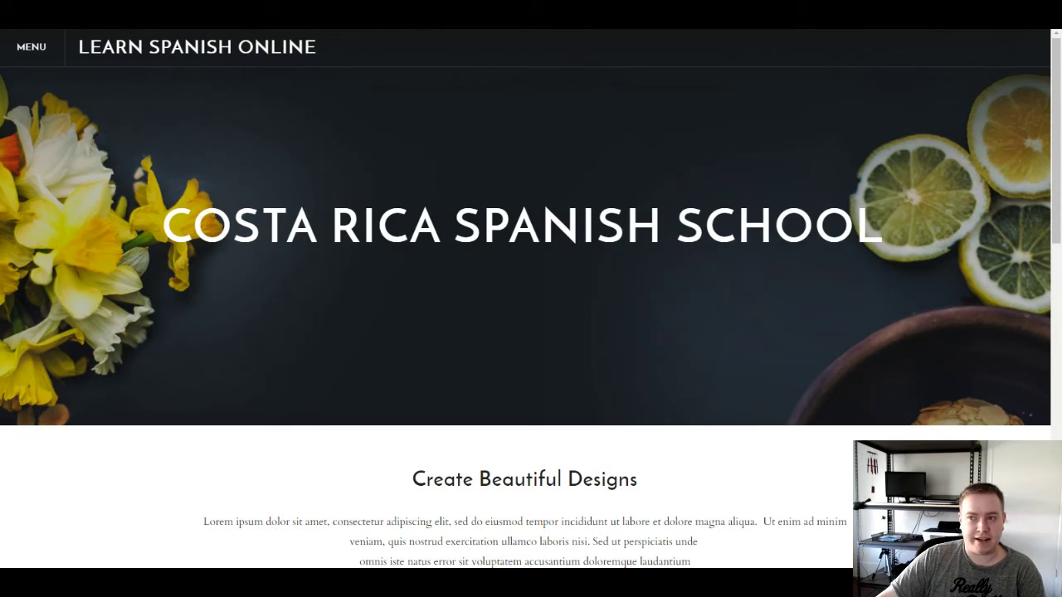
pyautogui.hotkey('ctrl', 'Tab')
pyautogui.hotkey('ctrl', 'shift', 'Tab')
pyautogui.hotkey('ctrl', 'Tab')
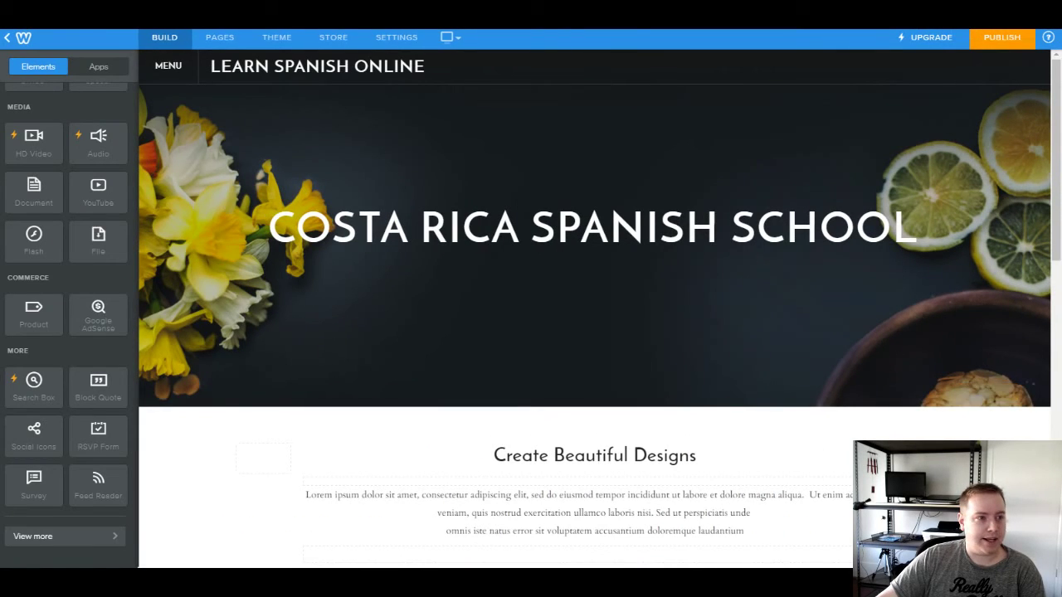
pyautogui.hotkey('ctrl', 'Tab')
pyautogui.hotkey('ctrl', 'Tab')
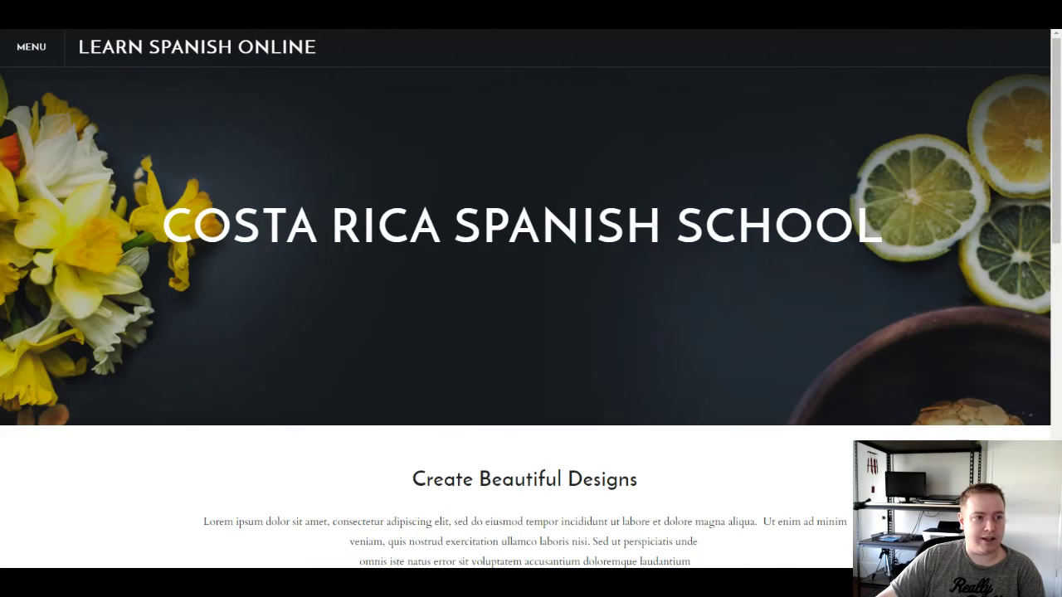
pyautogui.hotkey('ctrl', 'shift', 'Tab')
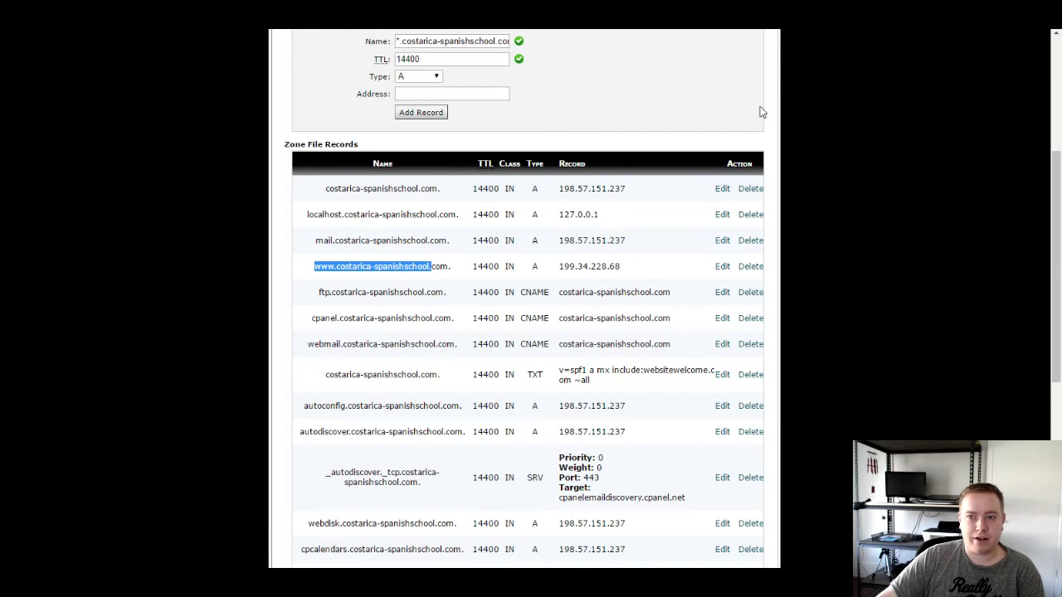
# - Return to the cPanel home page and launch Weebly Site Builder under Software and Services
pyautogui.scroll(3, 572, 340)
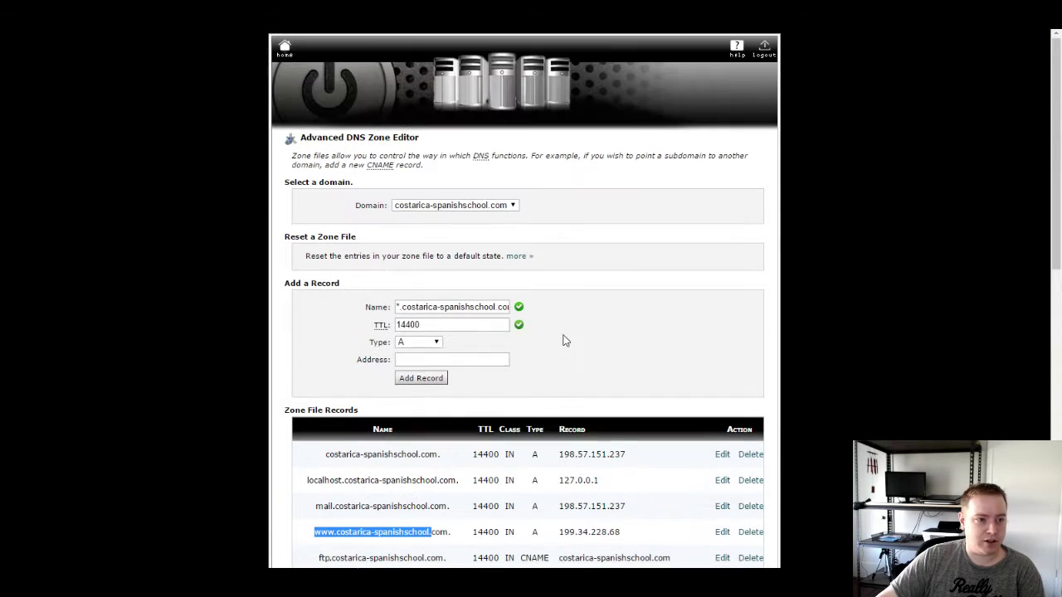
pyautogui.click(297, 56)
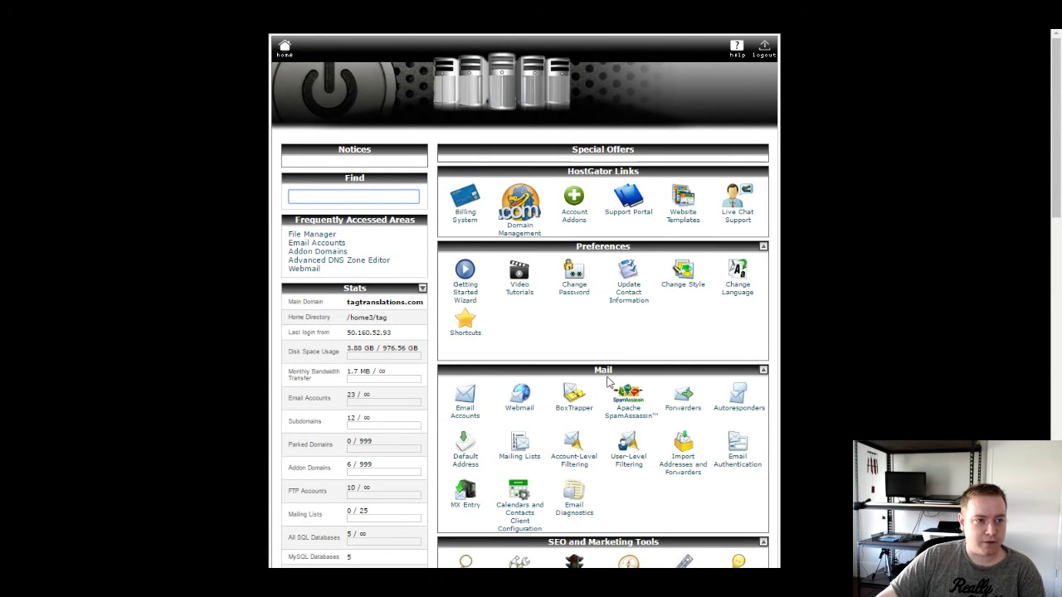
pyautogui.scroll(-15, 612, 407)
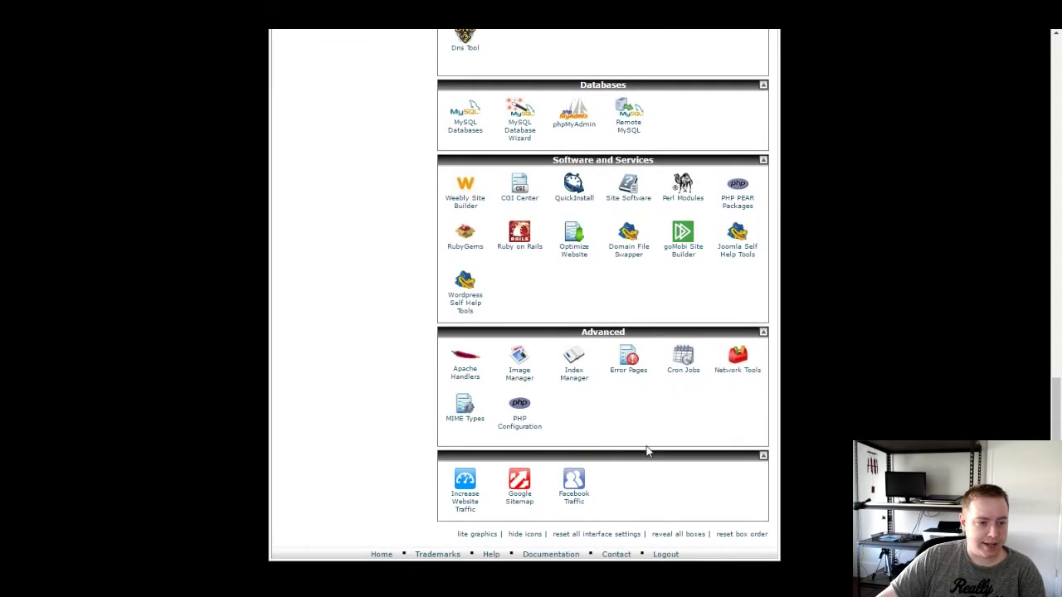
pyautogui.click(467, 208)
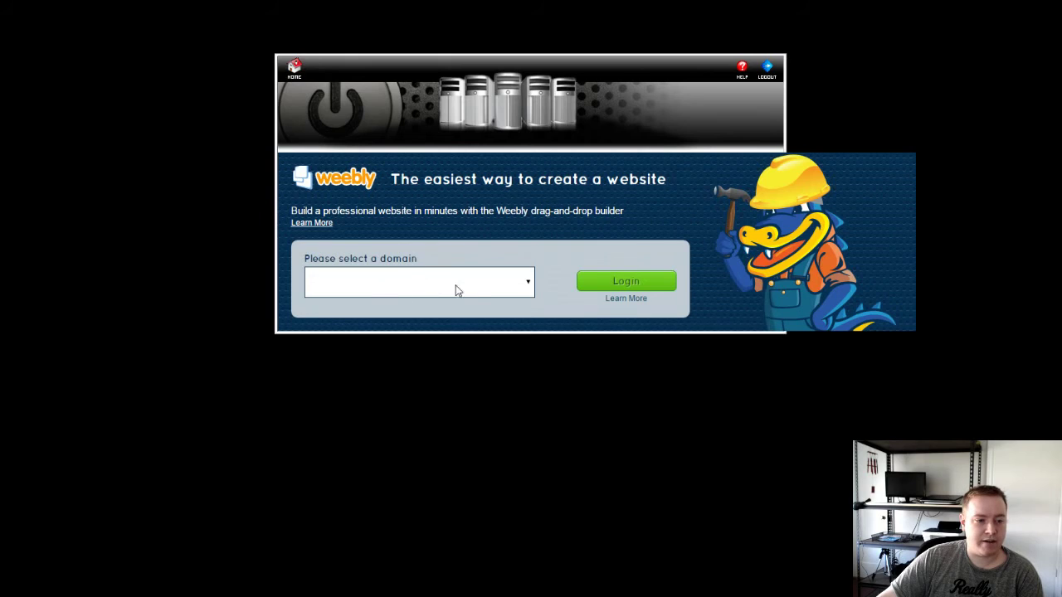
# - Dismiss the Weebly login domain list and return to the cPanel home page
pyautogui.click(456, 290)
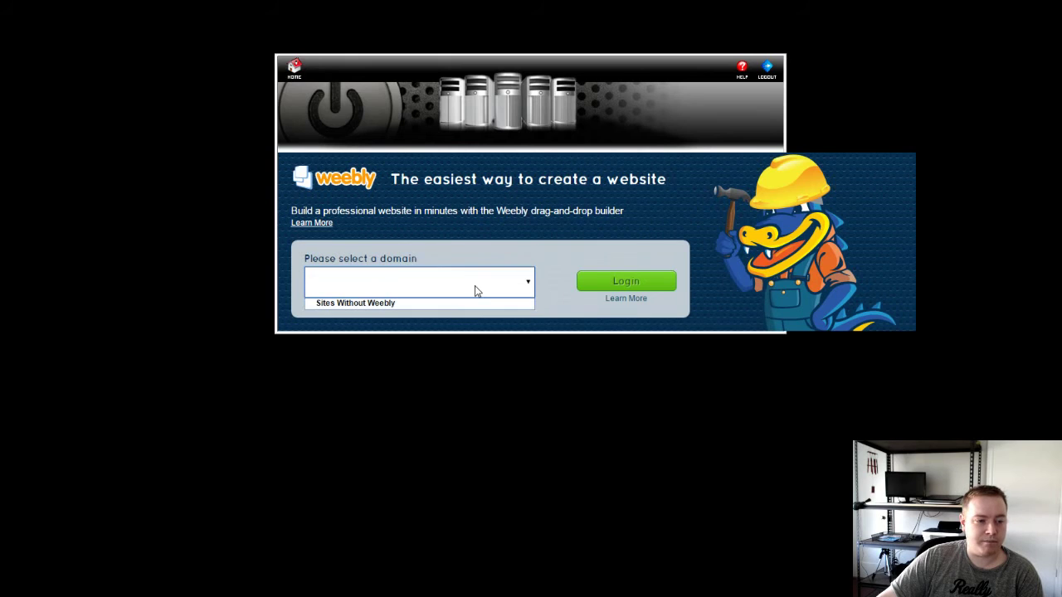
pyautogui.click(396, 287)
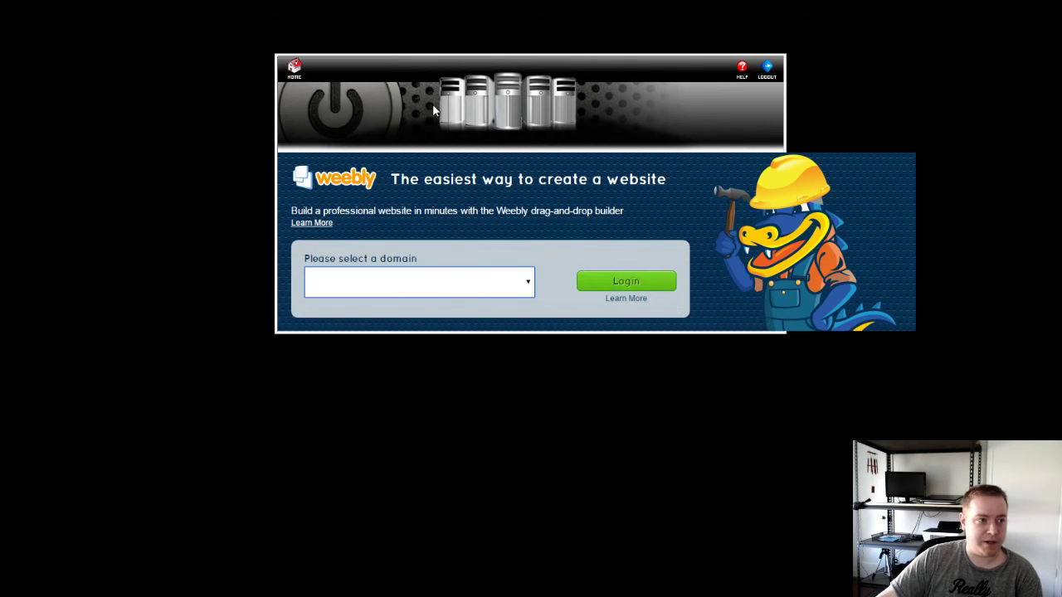
pyautogui.click(294, 73)
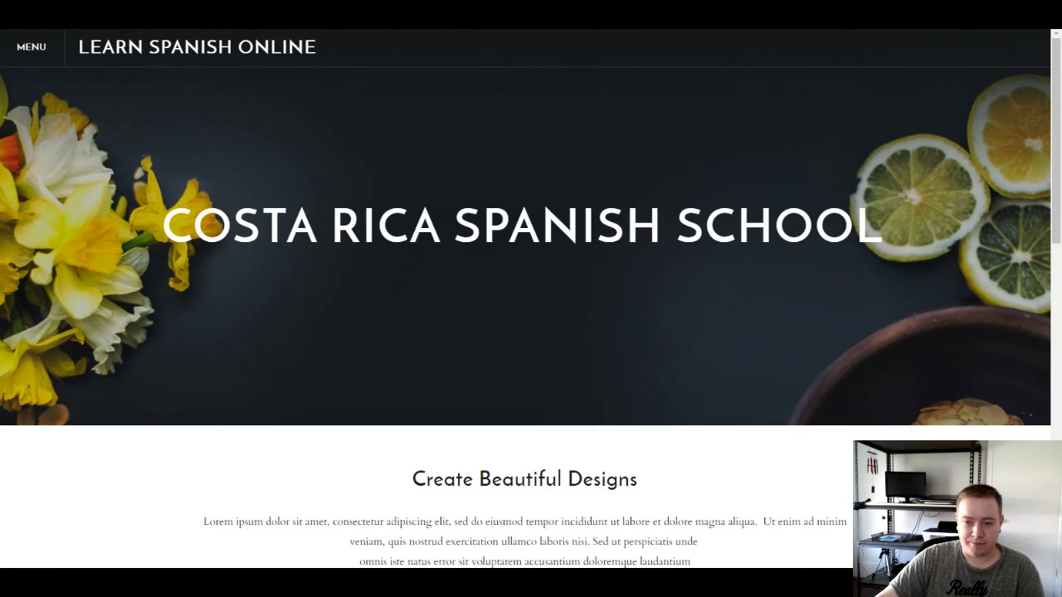
# - Move the OBS window over the Learn Spanish Online webpage
pyautogui.moveTo(1061, 80); pyautogui.dragTo(675, 72)
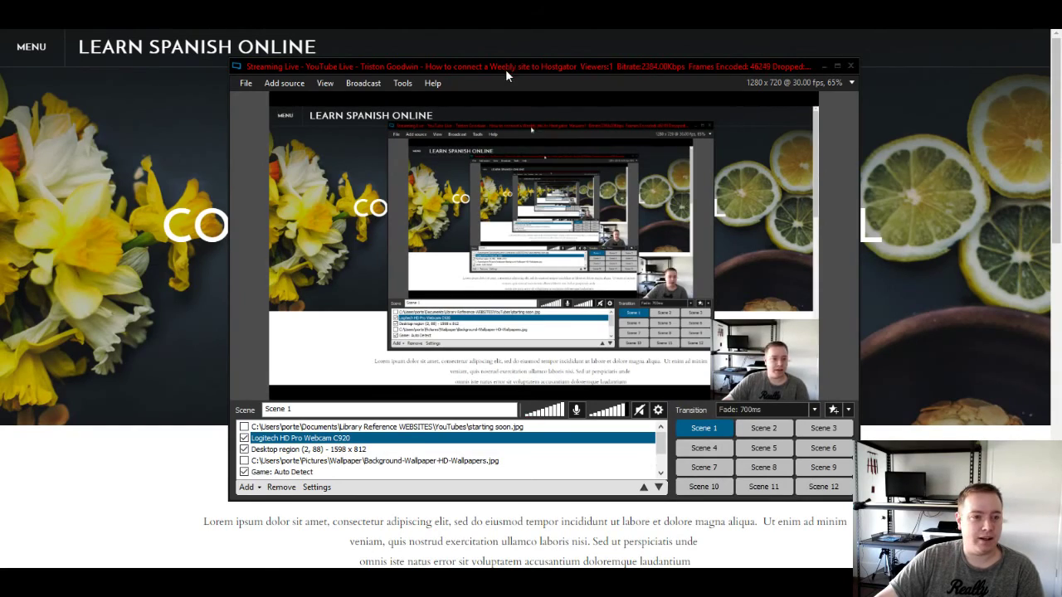
pyautogui.moveTo(506, 69); pyautogui.dragTo(506, 91)
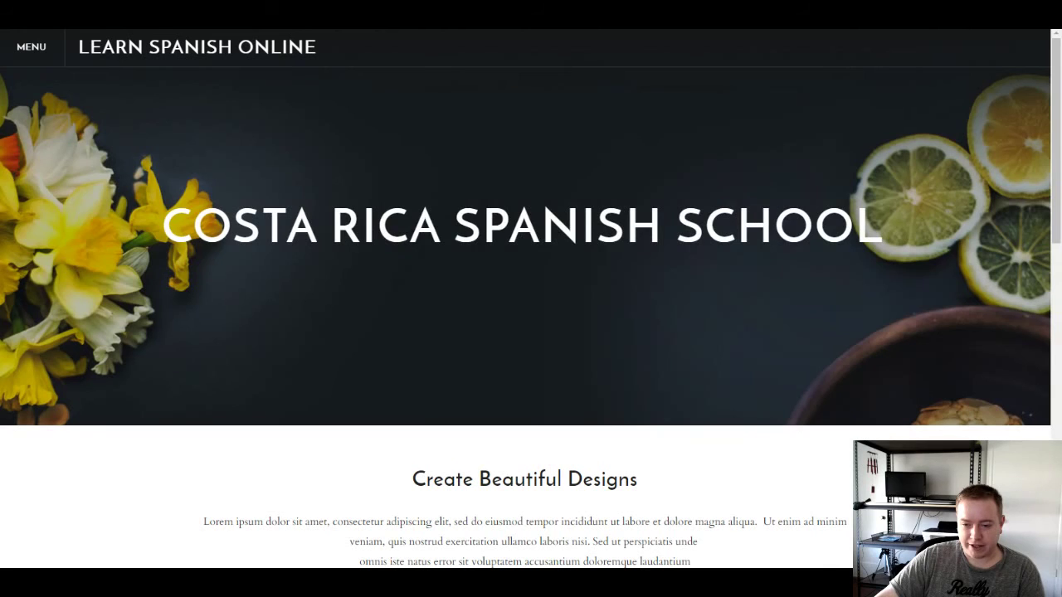
pyautogui.hotkey('alt', 'Tab')
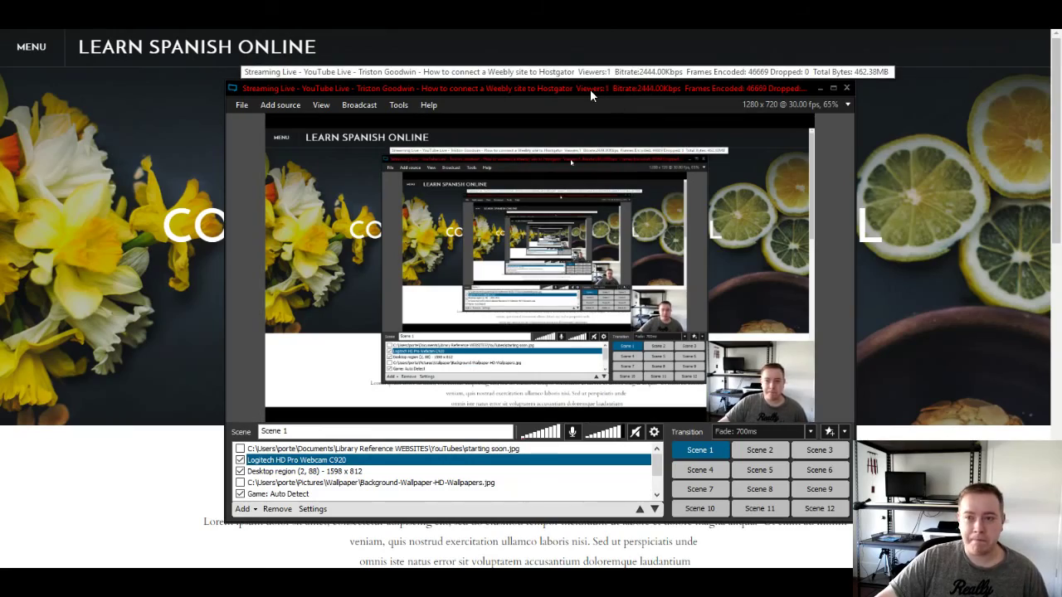
pyautogui.moveTo(590, 91); pyautogui.dragTo(668, 100)
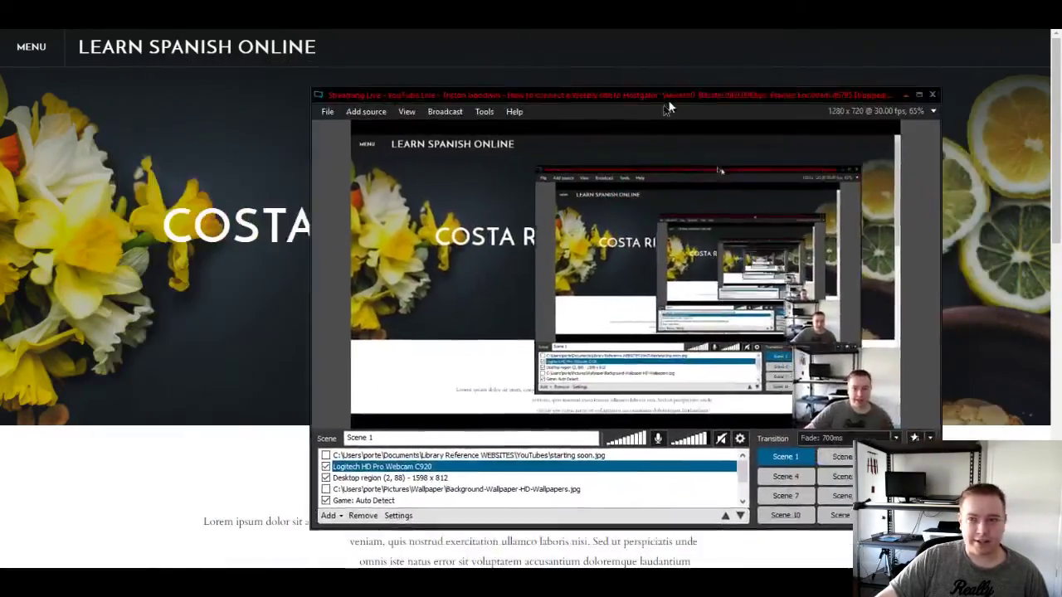